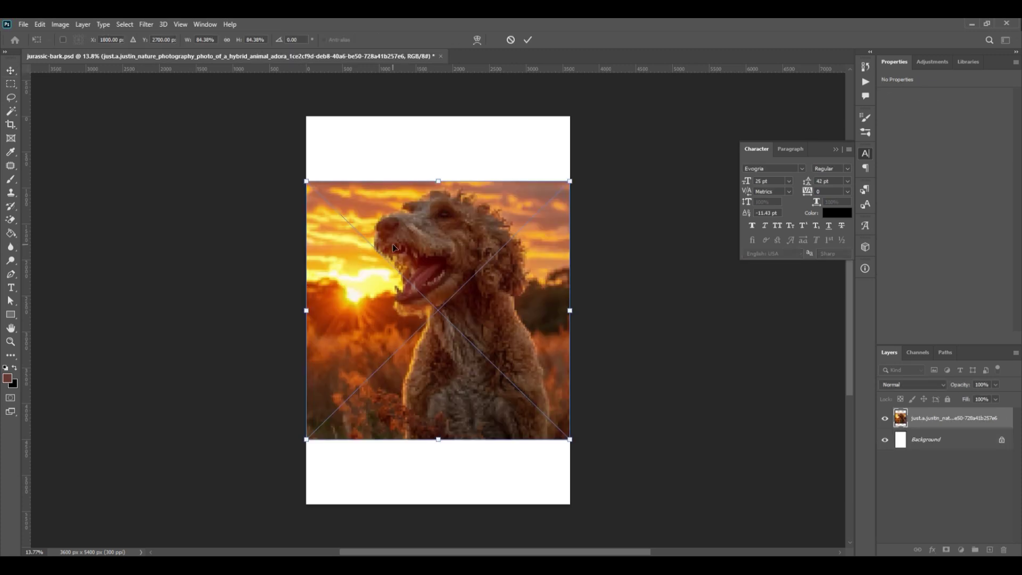
- Enlarge the dog photo by dragging its corners to fill more of the canvas
{"action": "left_click_drag", "start_coordinate": [306, 181], "coordinate": [252, 127]}
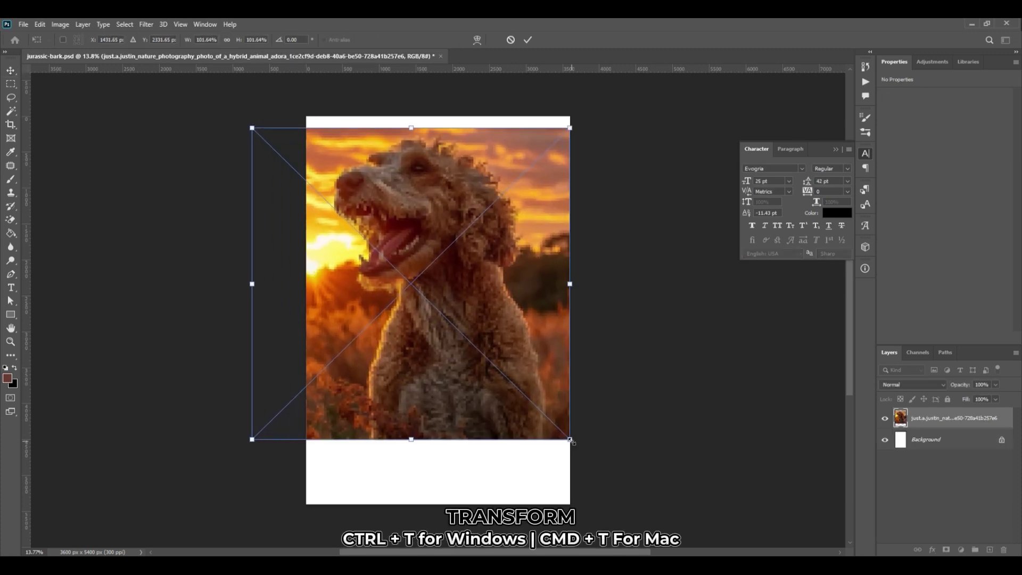
{"action": "left_click_drag", "start_coordinate": [570, 439], "coordinate": [584, 453]}
{"action": "key", "text": "Return"}
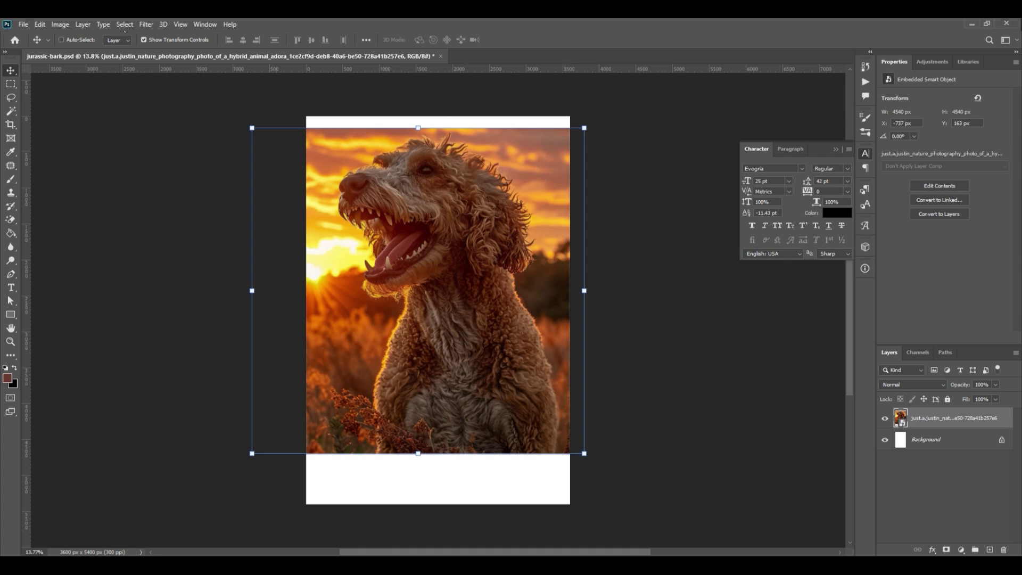
- Select the dog with Select > Subject and add a layer mask to hide the sunset
{"action": "left_click", "coordinate": [125, 24]}
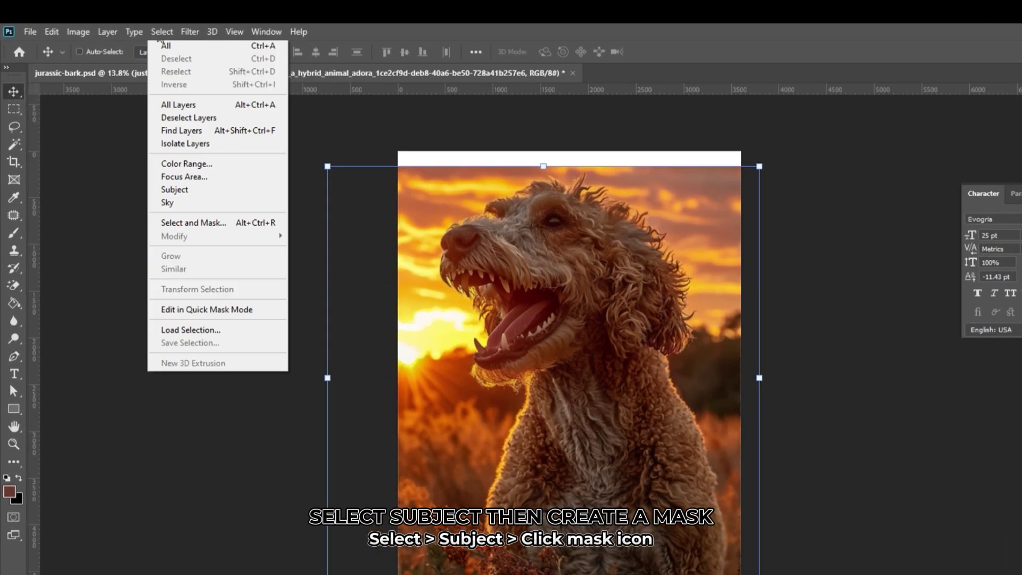
{"action": "left_click", "coordinate": [175, 192]}
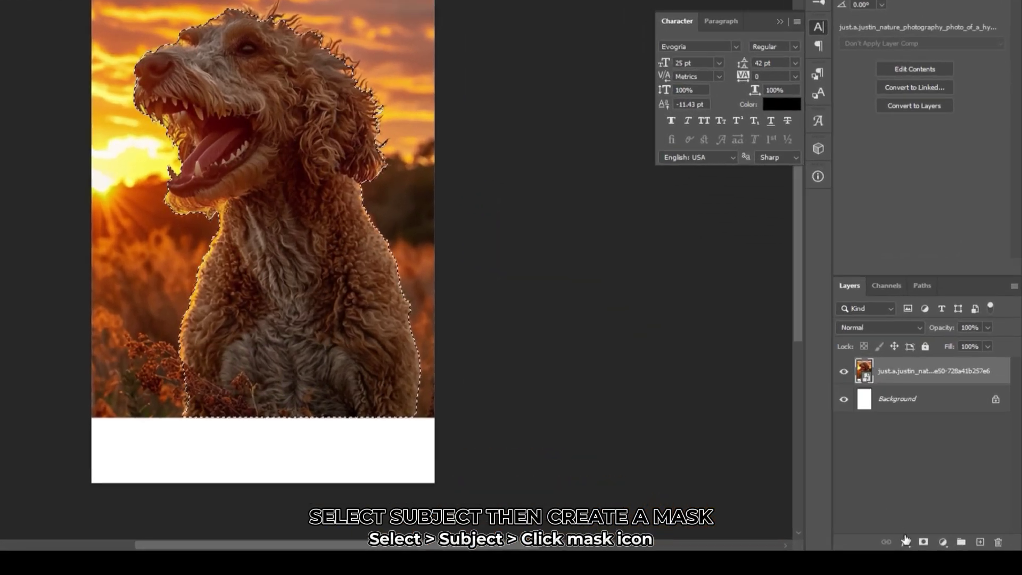
{"action": "left_click", "coordinate": [944, 549]}
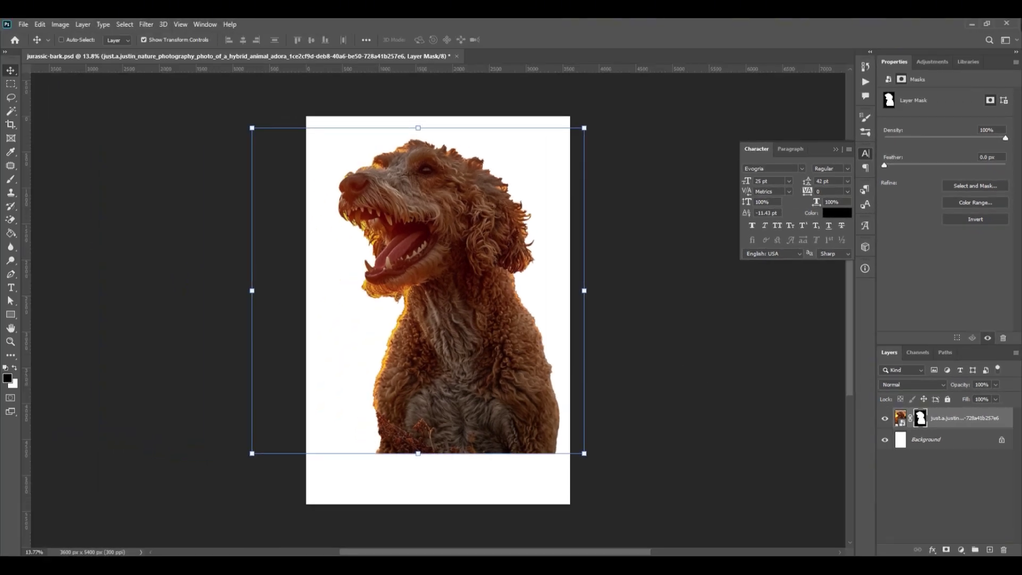
- Place the tropical street scene above the Background layer, scaled up to fill the canvas
{"action": "left_click", "coordinate": [915, 440]}
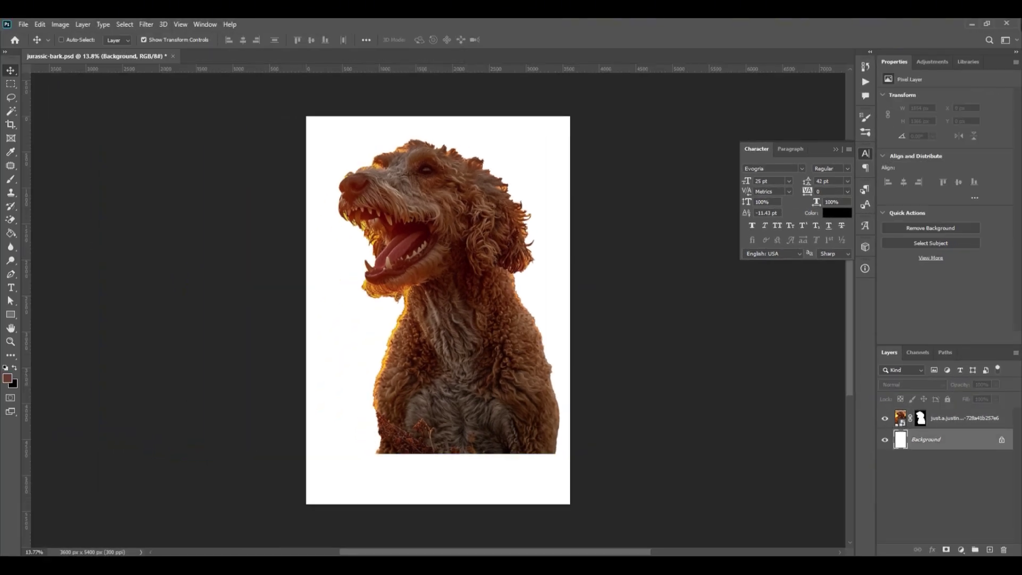
{"action": "left_click_drag", "start_coordinate": [203, 227], "coordinate": [379, 269]}
{"action": "left_click_drag", "start_coordinate": [550, 114], "coordinate": [635, 409]}
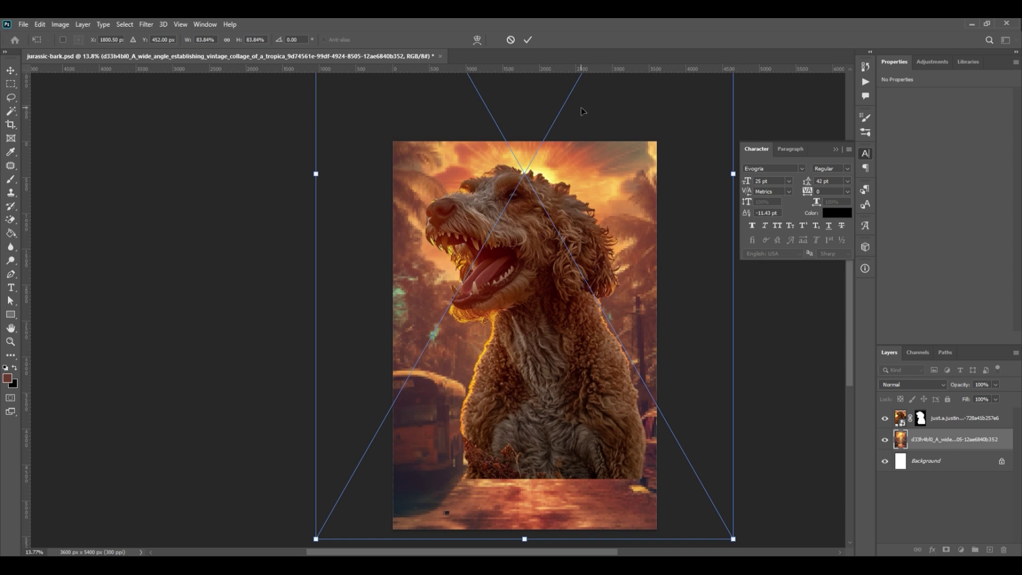
{"action": "left_click", "coordinate": [527, 40]}
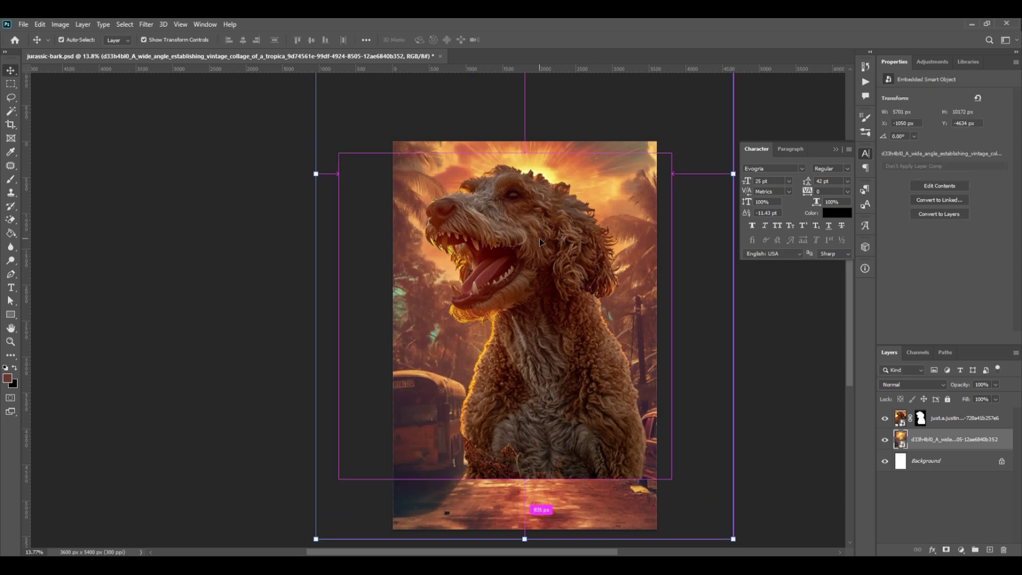
- Paint black on the dog's mask with a large brush to fade its lower body into the street
{"action": "left_click", "coordinate": [961, 419]}
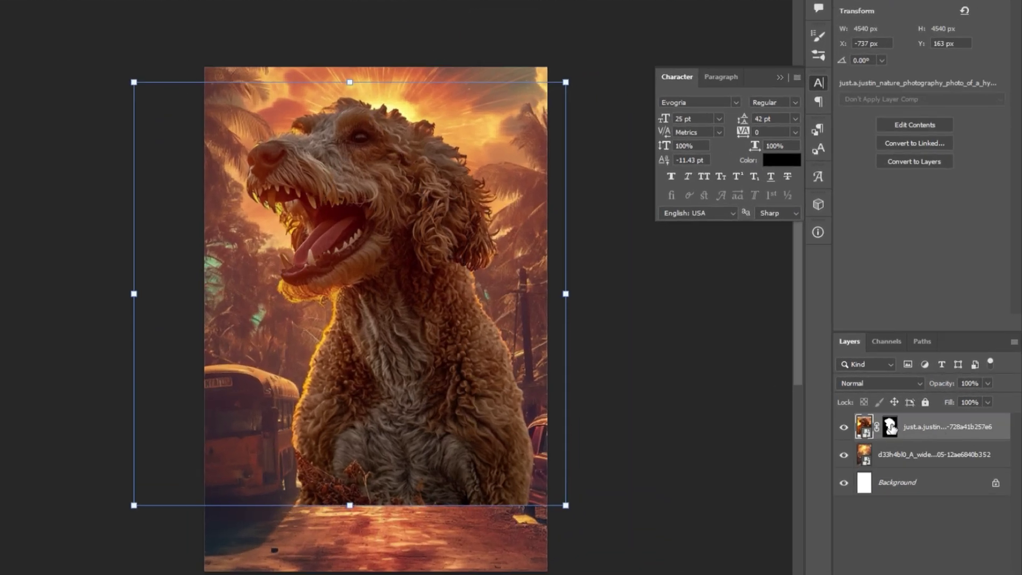
{"action": "left_click", "coordinate": [891, 427]}
{"action": "key", "text": "b"}
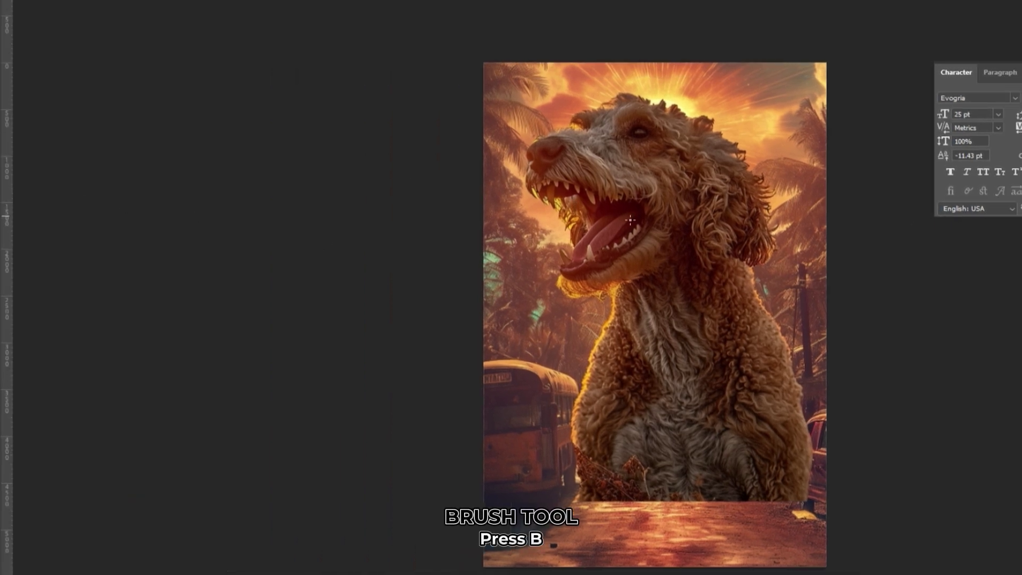
{"action": "right_click", "coordinate": [691, 229]}
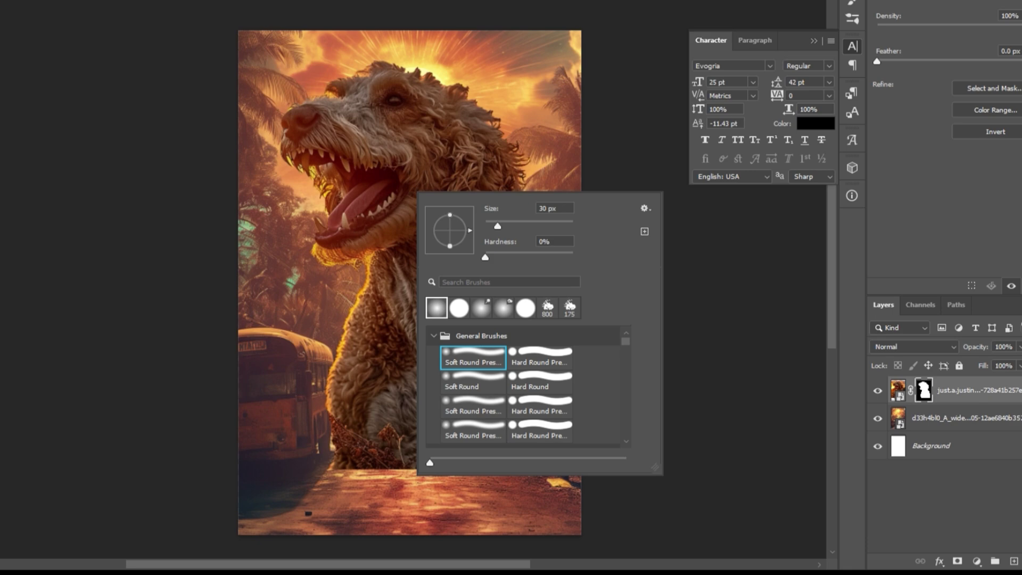
{"action": "key", "text": "Escape"}
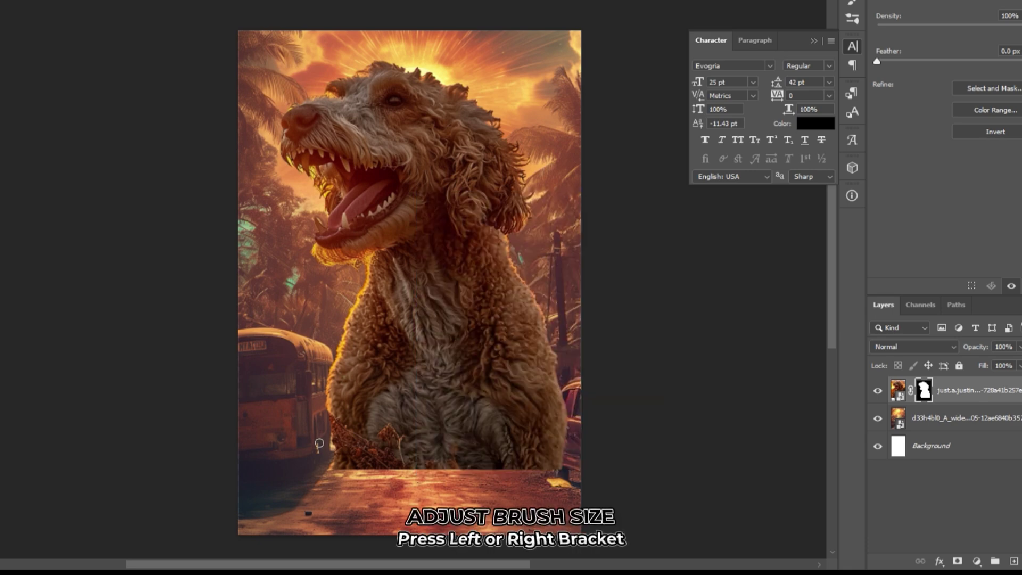
{"action": "key", "text": "bracketright"}
{"action": "key", "text": "bracketright"}
{"action": "key", "text": "bracketright"}
{"action": "key", "text": "bracketright"}
{"action": "key", "text": "bracketright"}
{"action": "key", "text": "bracketright"}
{"action": "key", "text": "bracketright"}
{"action": "key", "text": "bracketright"}
{"action": "key", "text": "bracketright"}
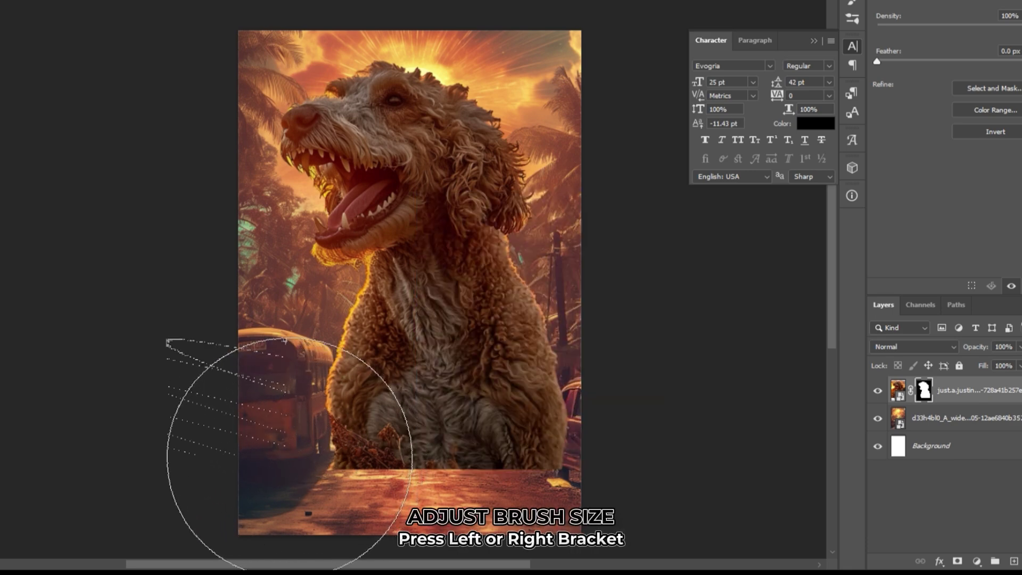
{"action": "mouse_move", "coordinate": [255, 439]}
{"action": "left_mouse_down"}
{"action": "mouse_move", "coordinate": [491, 466]}
{"action": "mouse_move", "coordinate": [692, 459]}
{"action": "mouse_move", "coordinate": [540, 478]}
{"action": "mouse_move", "coordinate": [302, 476]}
{"action": "left_mouse_up"}
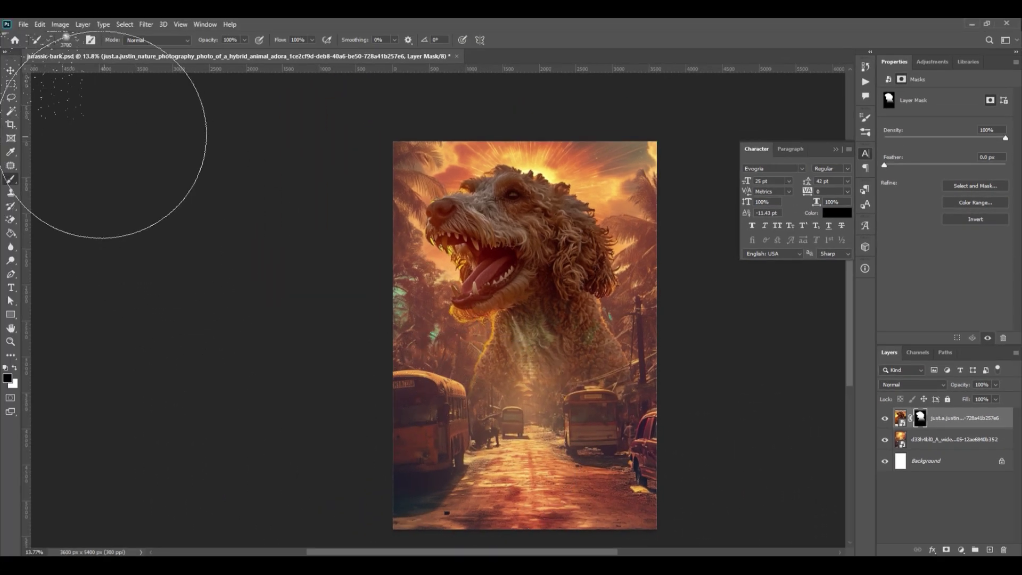
{"action": "key", "text": "ctrl"}
{"action": "left_click", "coordinate": [12, 71]}
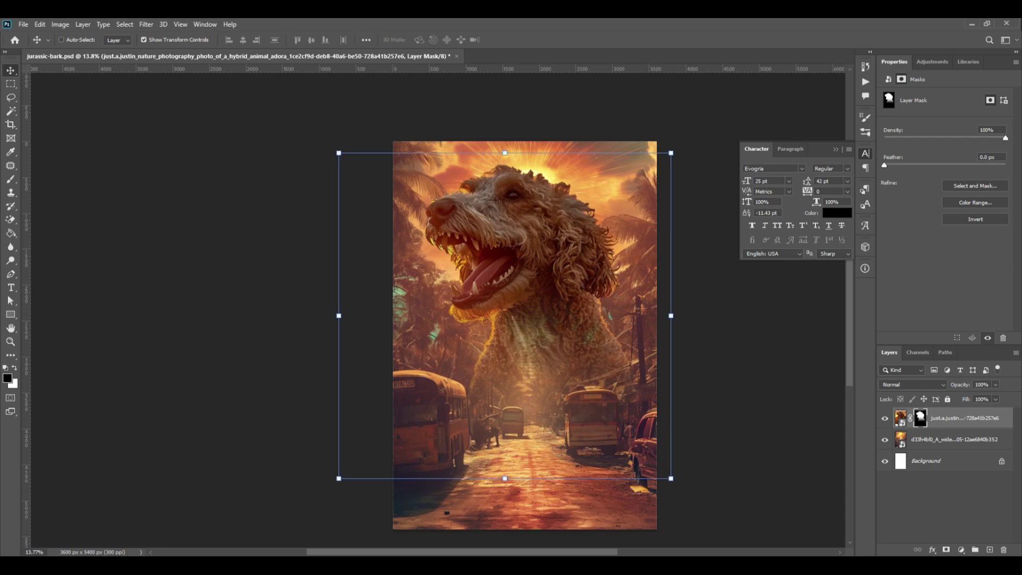
- Place the jeep photo at the bottom of the poster and enlarge it
{"action": "left_click_drag", "start_coordinate": [3, 421], "coordinate": [470, 440]}
{"action": "left_click_drag", "start_coordinate": [555, 371], "coordinate": [555, 486]}
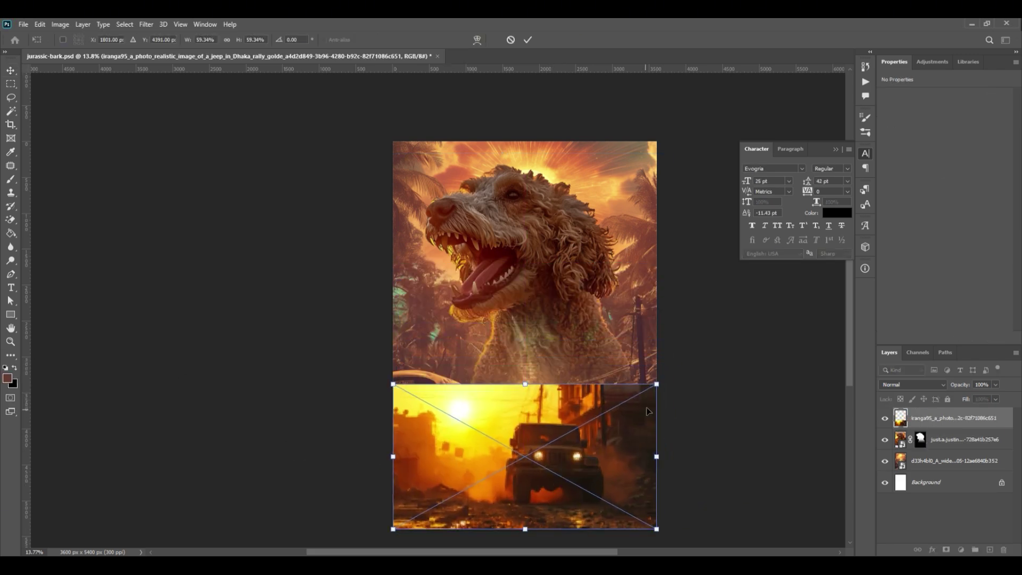
{"action": "left_click_drag", "start_coordinate": [656, 384], "coordinate": [709, 336]}
{"action": "left_click_drag", "start_coordinate": [394, 339], "coordinate": [317, 299]}
{"action": "key", "text": "Return"}
- Start a Pen path tracing the jeep's left side, left mirror, roof and windshield top
{"action": "scroll", "coordinate": [517, 429], "scroll_direction": "up", "scroll_amount": 3}
{"action": "key", "text": "p"}
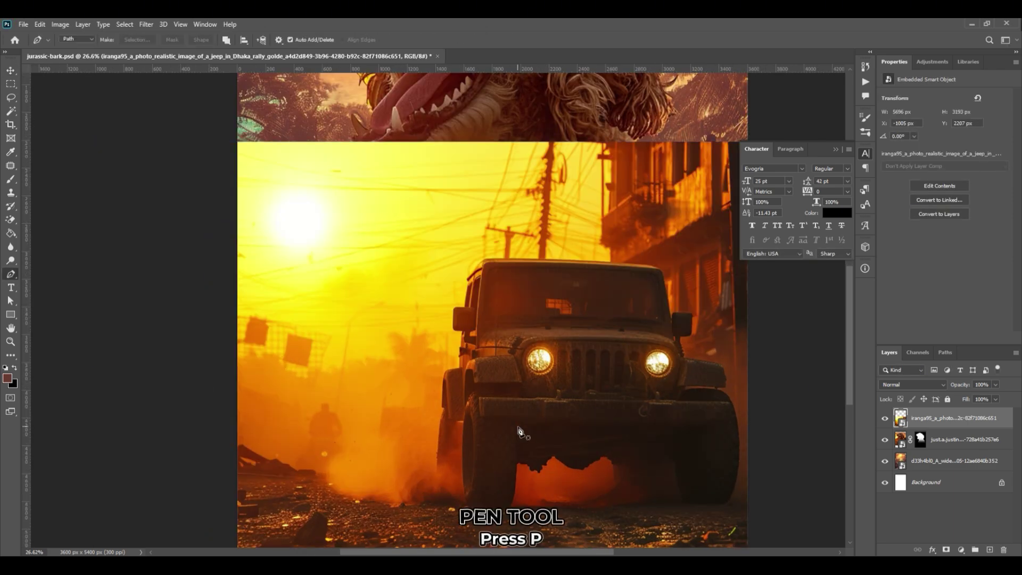
{"action": "scroll", "coordinate": [435, 456], "scroll_direction": "up", "scroll_amount": 2}
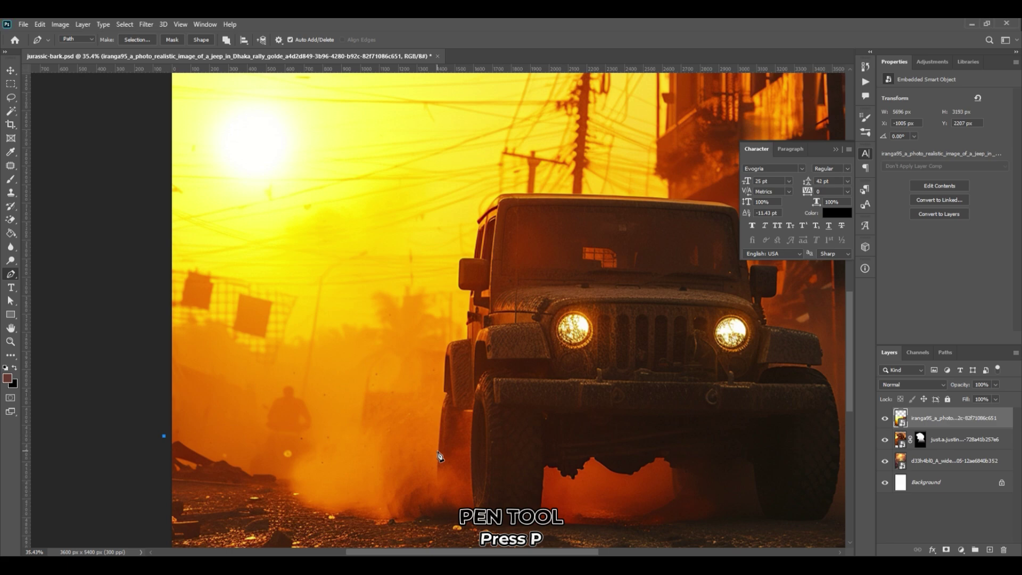
{"action": "scroll", "coordinate": [440, 456], "scroll_direction": "up", "scroll_amount": 5}
{"action": "left_click", "coordinate": [468, 325]}
{"action": "left_click", "coordinate": [470, 312]}
{"action": "left_click", "coordinate": [470, 298]}
{"action": "left_click", "coordinate": [471, 291]}
{"action": "left_click", "coordinate": [463, 290]}
{"action": "left_click", "coordinate": [459, 282]}
{"action": "left_click", "coordinate": [461, 263]}
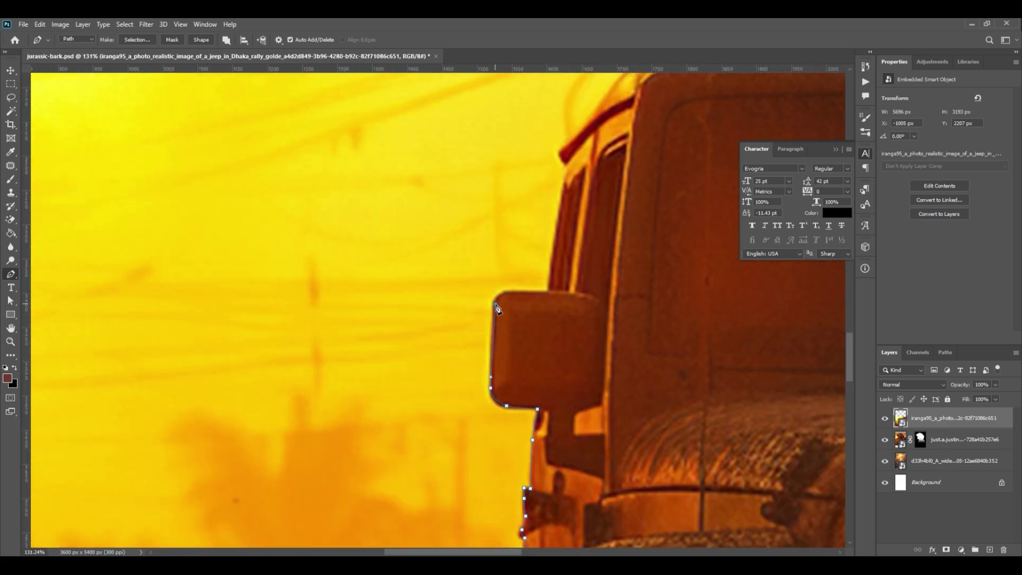
{"action": "mouse_move", "coordinate": [497, 309]}
{"action": "left_mouse_down"}
{"action": "mouse_move", "coordinate": [472, 486]}
{"action": "mouse_move", "coordinate": [321, 361]}
{"action": "left_mouse_up"}
{"action": "left_click", "coordinate": [406, 337]}
{"action": "left_click", "coordinate": [484, 358]}
- Continue the path down the windshield, around the right mirror and fender, beside the tire
{"action": "scroll", "coordinate": [484, 358], "scroll_direction": "up", "scroll_amount": 3}
{"action": "left_click", "coordinate": [488, 233]}
{"action": "left_click", "coordinate": [522, 427]}
{"action": "left_click", "coordinate": [528, 476]}
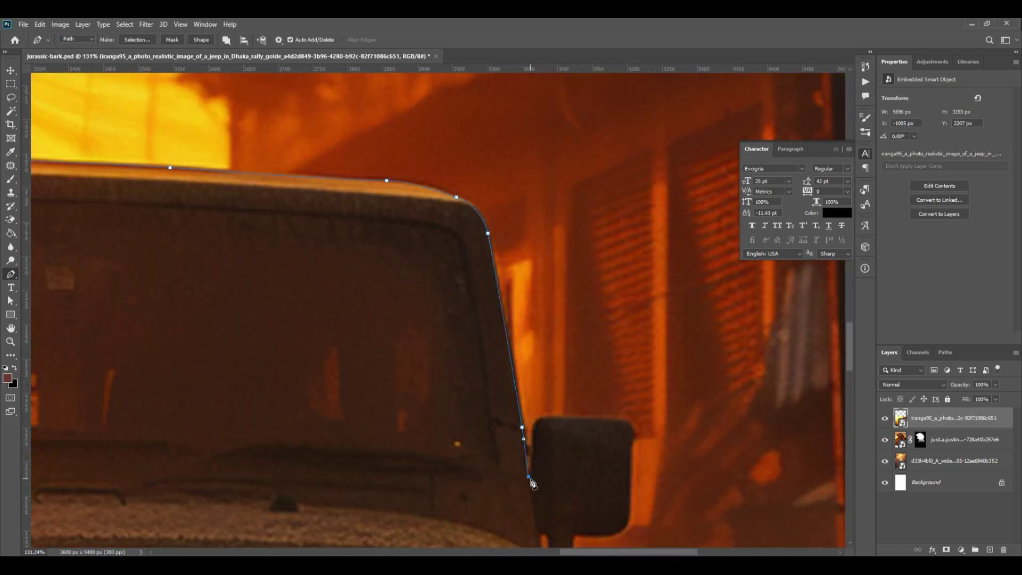
{"action": "left_click", "coordinate": [537, 420]}
{"action": "scroll", "coordinate": [538, 421], "scroll_direction": "down", "scroll_amount": 2}
{"action": "left_click", "coordinate": [636, 429]}
{"action": "scroll", "coordinate": [636, 428], "scroll_direction": "down", "scroll_amount": 4}
{"action": "scroll", "coordinate": [636, 429], "scroll_direction": "right", "scroll_amount": 3}
{"action": "left_click", "coordinate": [663, 367]}
{"action": "left_click", "coordinate": [676, 442]}
{"action": "scroll", "coordinate": [676, 442], "scroll_direction": "down", "scroll_amount": 2}
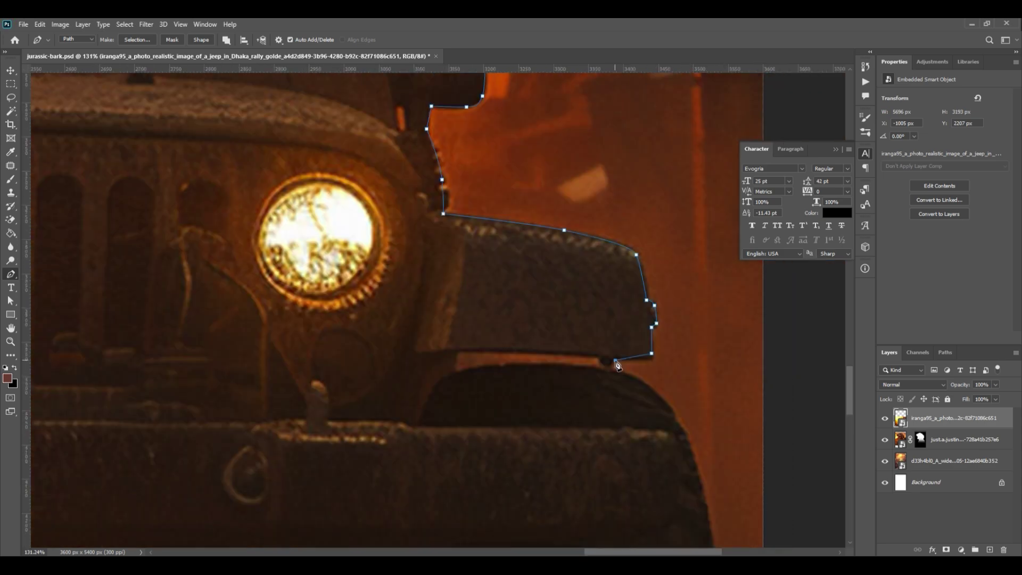
{"action": "scroll", "coordinate": [664, 408], "scroll_direction": "down", "scroll_amount": 5}
{"action": "left_click", "coordinate": [612, 260]}
{"action": "scroll", "coordinate": [618, 367], "scroll_direction": "down", "scroll_amount": 5}
{"action": "left_click", "coordinate": [575, 315]}
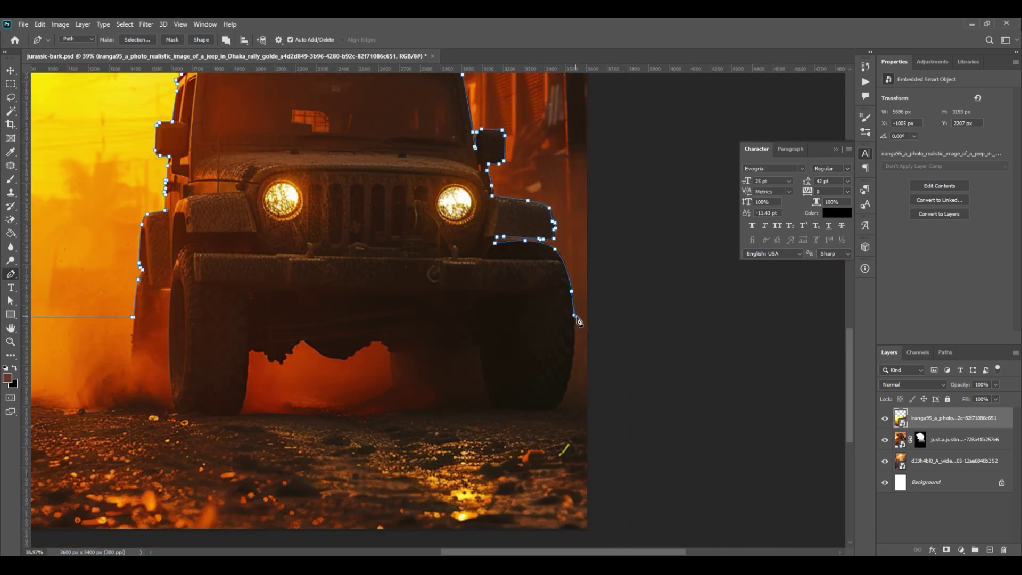
{"action": "scroll", "coordinate": [609, 322], "scroll_direction": "down", "scroll_amount": 3}
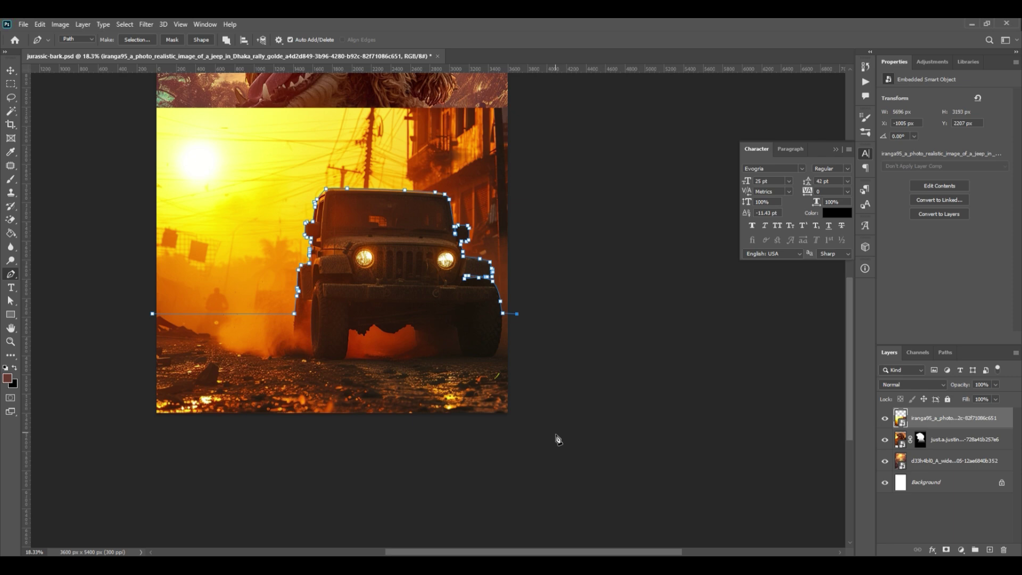
- Close the path below the jeep, convert it to a selection, and mask the jeep layer
{"action": "left_click", "coordinate": [556, 434]}
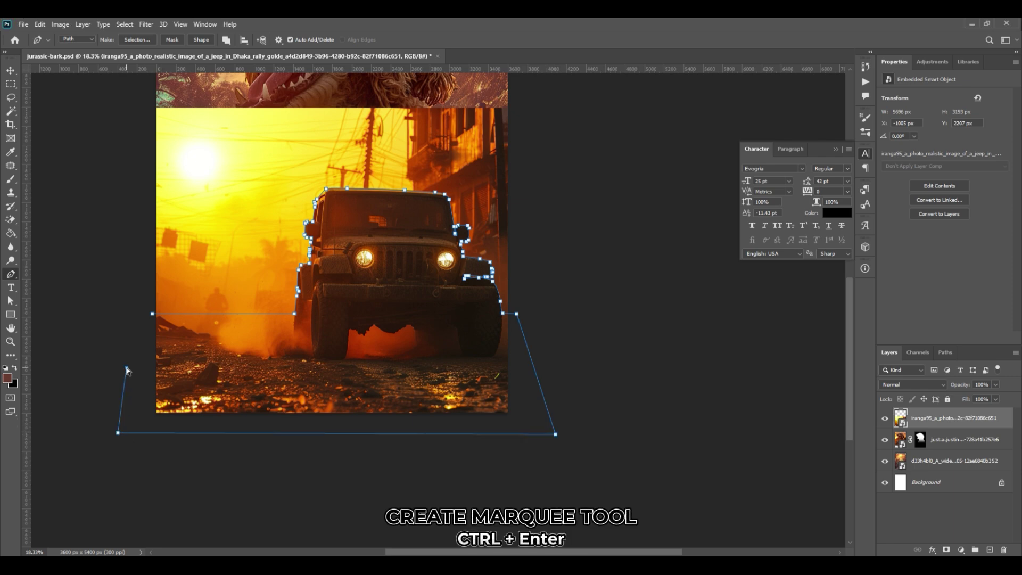
{"action": "key", "text": "ctrl+Return"}
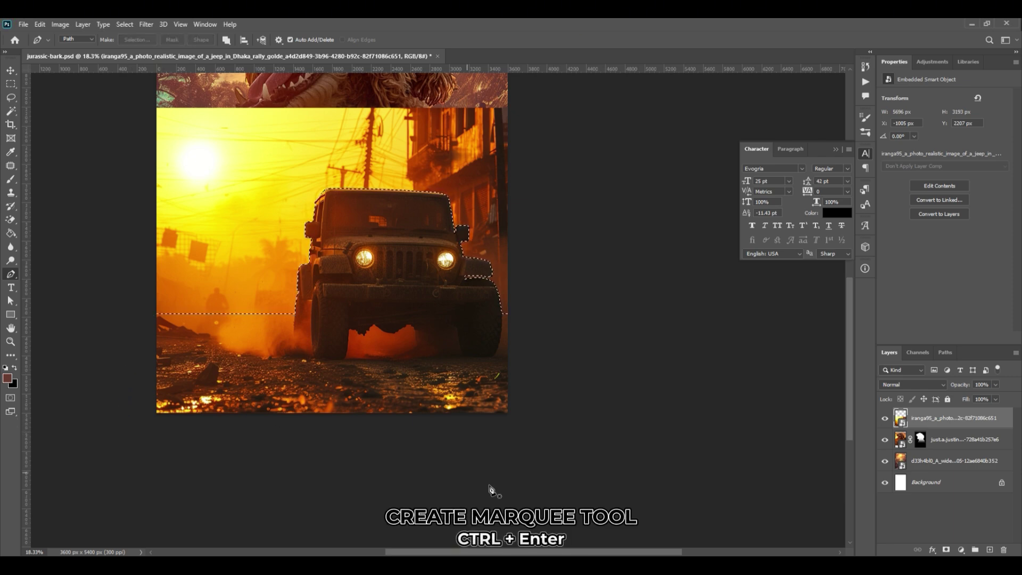
{"action": "left_click", "coordinate": [947, 550]}
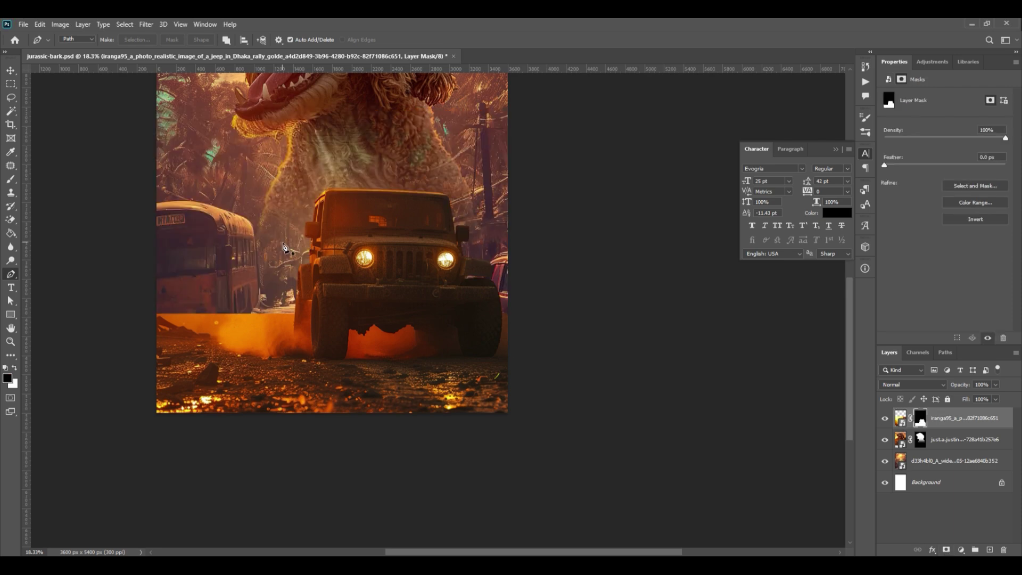
{"action": "left_click", "coordinate": [10, 70]}
{"action": "scroll", "coordinate": [285, 410], "scroll_direction": "up", "scroll_amount": 2}
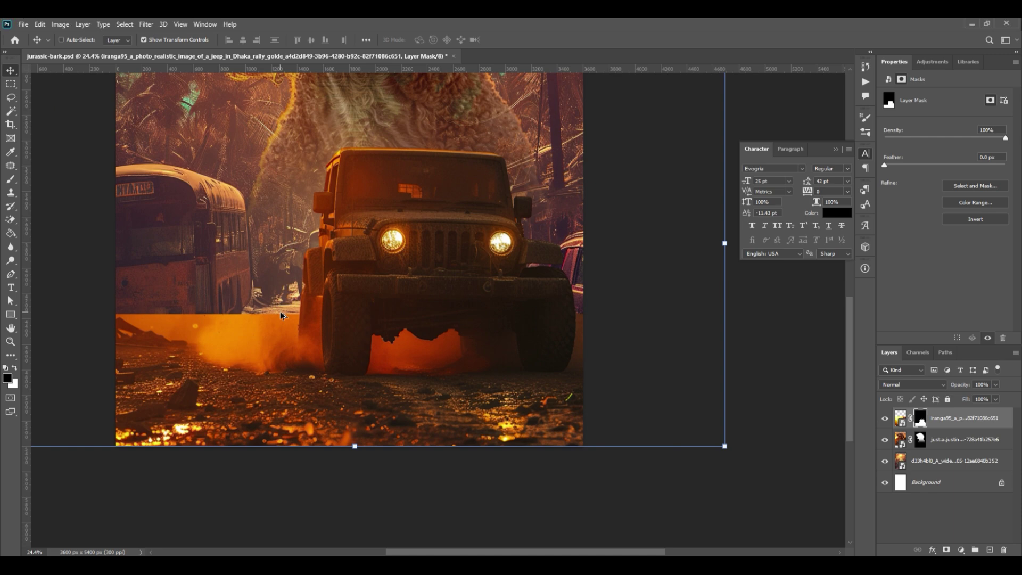
{"action": "left_click_drag", "start_coordinate": [271, 423], "coordinate": [427, 372]}
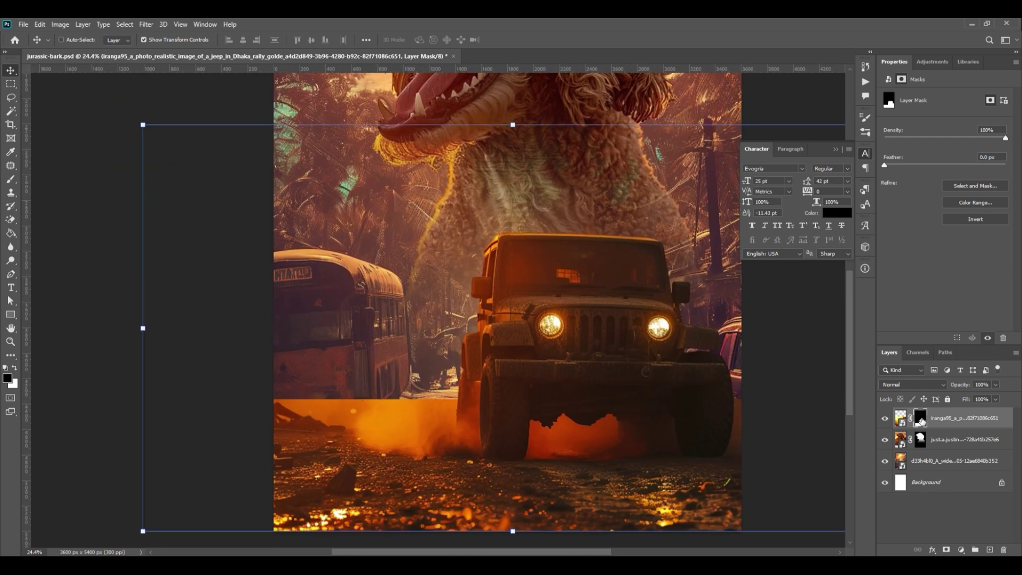
- Paint on the jeep's mask to remove the orange haze under the bus
{"action": "key", "text": "b"}
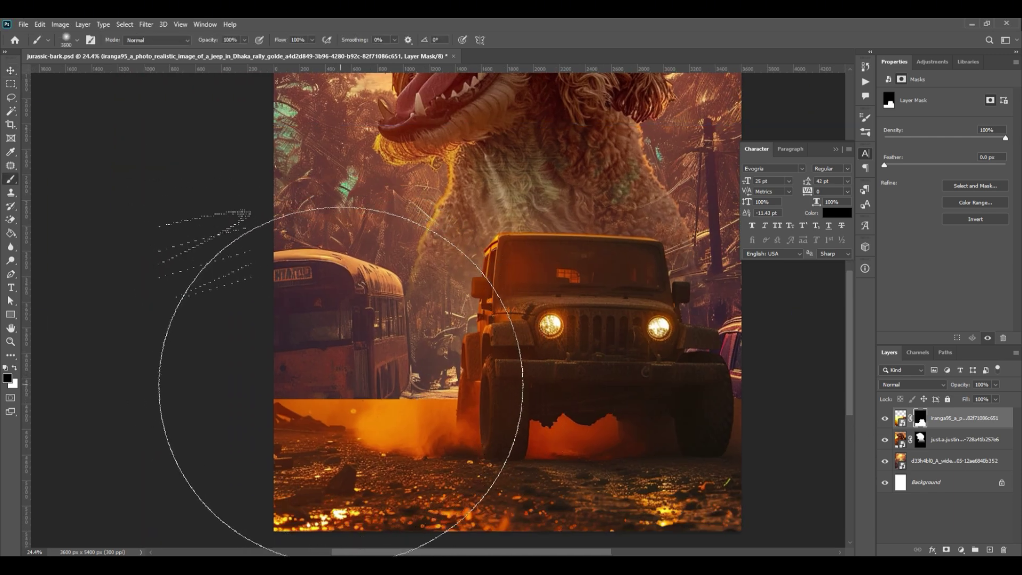
{"action": "key", "text": "bracketleft"}
{"action": "key", "text": "bracketleft"}
{"action": "key", "text": "bracketleft"}
{"action": "key", "text": "bracketleft"}
{"action": "key", "text": "bracketleft"}
{"action": "key", "text": "bracketleft"}
{"action": "key", "text": "bracketleft"}
{"action": "key", "text": "bracketleft"}
{"action": "key", "text": "bracketleft"}
{"action": "key", "text": "bracketleft"}
{"action": "key", "text": "bracketleft"}
{"action": "key", "text": "bracketleft"}
{"action": "key", "text": "bracketleft"}
{"action": "key", "text": "bracketleft"}
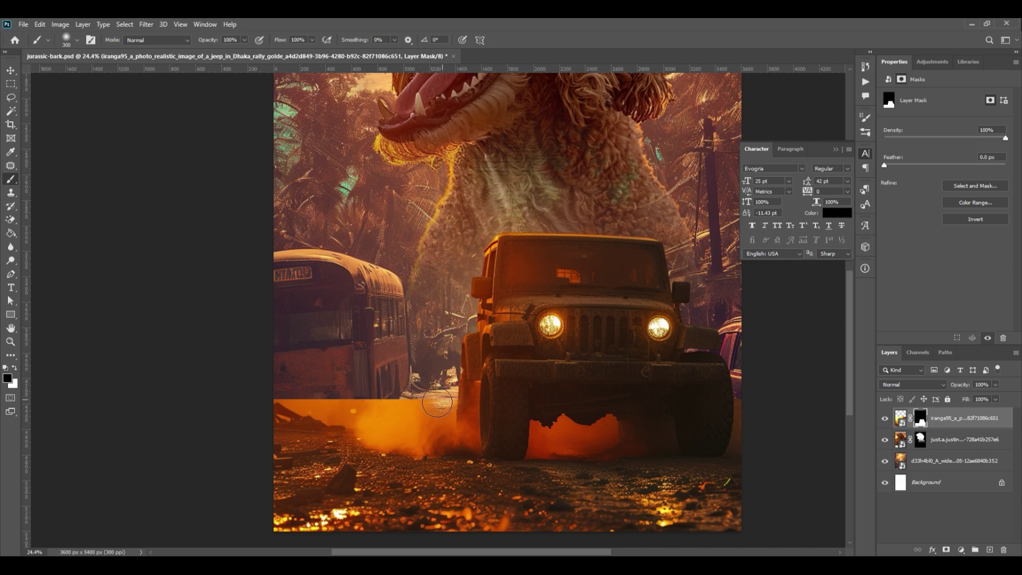
{"action": "left_click_drag", "start_coordinate": [390, 400], "coordinate": [261, 394]}
{"action": "mouse_move", "coordinate": [342, 409]}
{"action": "left_mouse_down"}
{"action": "mouse_move", "coordinate": [258, 417]}
{"action": "mouse_move", "coordinate": [349, 426]}
{"action": "mouse_move", "coordinate": [290, 414]}
{"action": "left_mouse_up"}
{"action": "key", "text": "bracketright"}
{"action": "key", "text": "bracketright"}
{"action": "key", "text": "bracketright"}
{"action": "key", "text": "bracketright"}
{"action": "key", "text": "bracketright"}
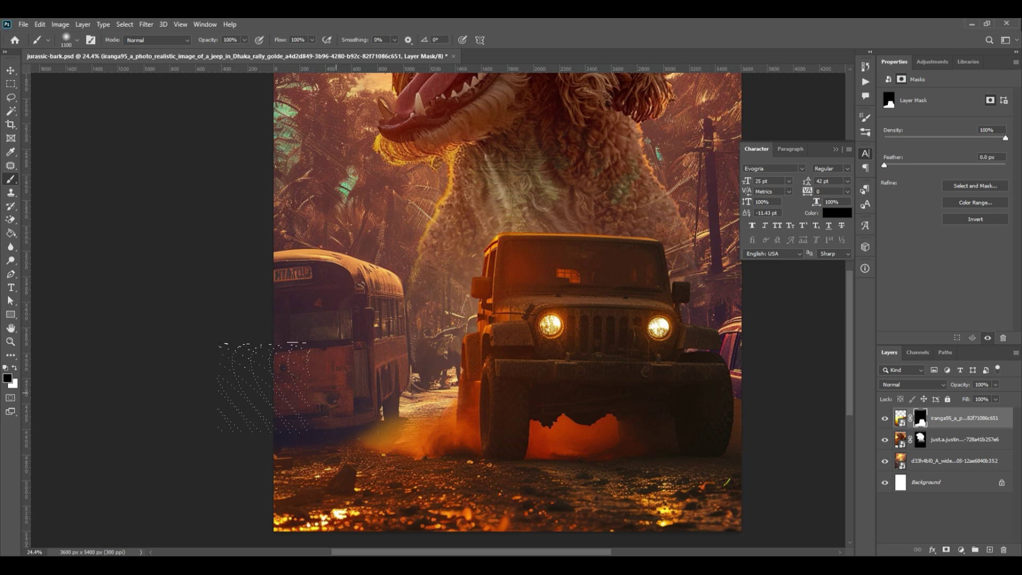
{"action": "left_click_drag", "start_coordinate": [673, 417], "coordinate": [465, 408]}
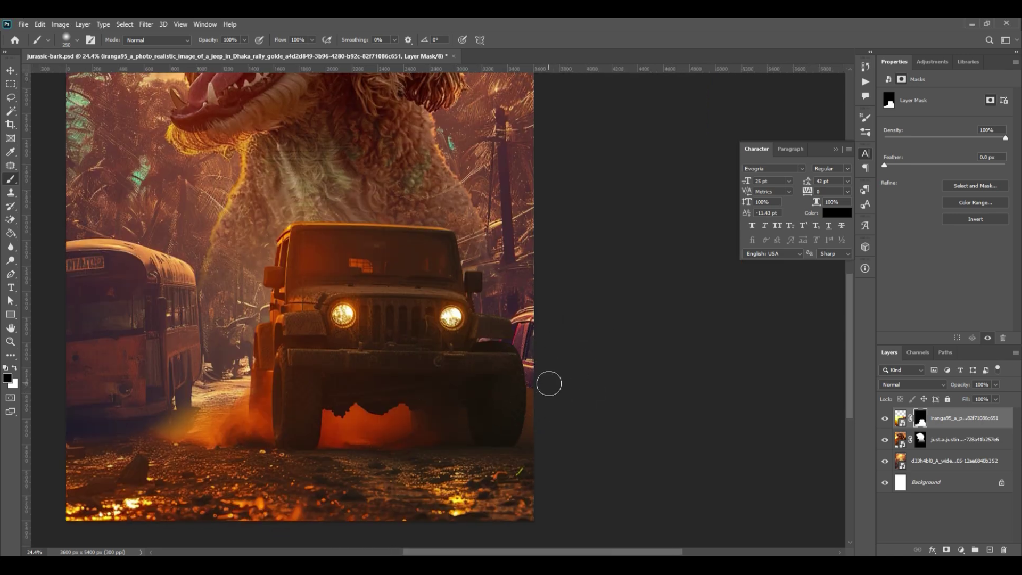
{"action": "scroll", "coordinate": [544, 386], "scroll_direction": "down", "scroll_amount": 3}
{"action": "scroll", "coordinate": [662, 406], "scroll_direction": "up", "scroll_amount": 2}
{"action": "scroll", "coordinate": [552, 411], "scroll_direction": "down", "scroll_amount": 2}
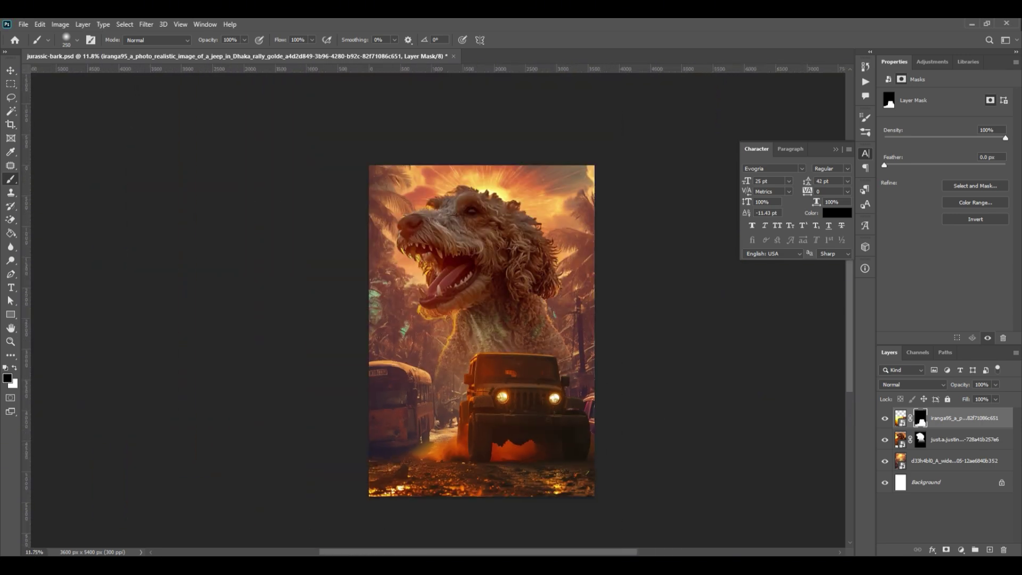
{"action": "left_click", "coordinate": [971, 443]}
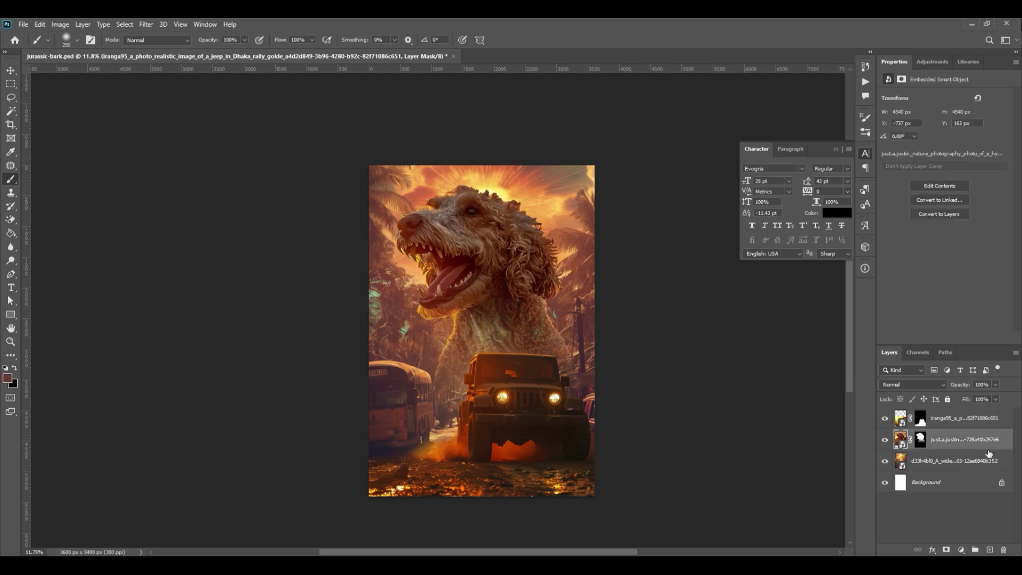
- Place the fog texture enlarged across the lower poster and set it to Screen blend mode
{"action": "left_click_drag", "start_coordinate": [0, 373], "coordinate": [444, 375]}
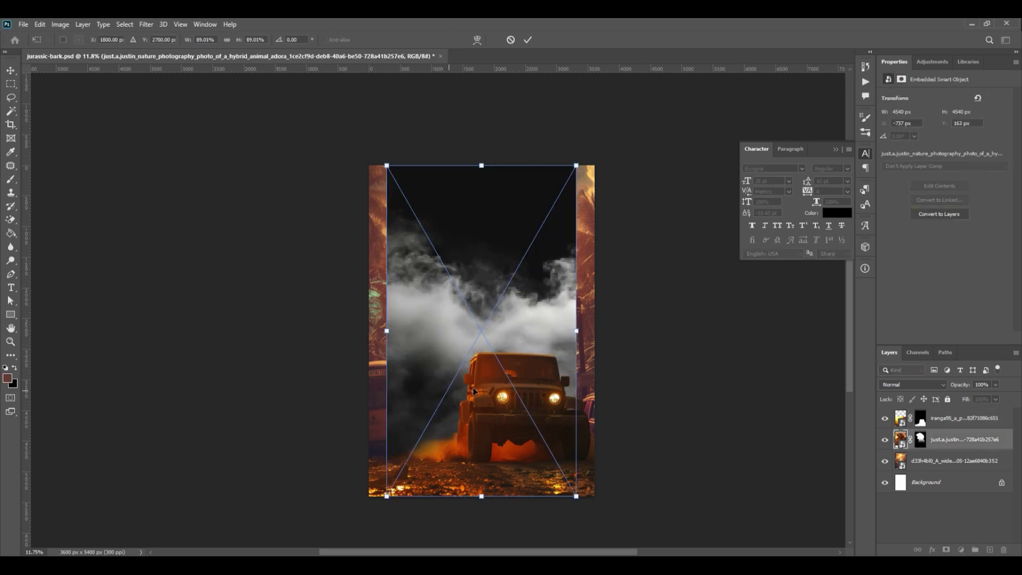
{"action": "left_click_drag", "start_coordinate": [582, 167], "coordinate": [650, 107]}
{"action": "left_click_drag", "start_coordinate": [511, 266], "coordinate": [548, 381]}
{"action": "key", "text": "Return"}
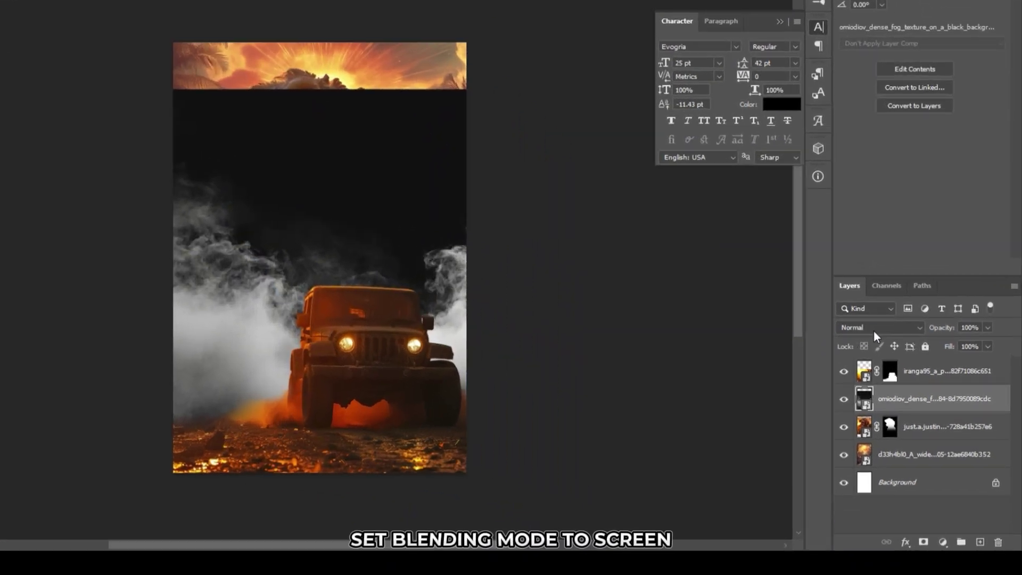
{"action": "left_click", "coordinate": [912, 384]}
{"action": "left_click", "coordinate": [866, 329]}
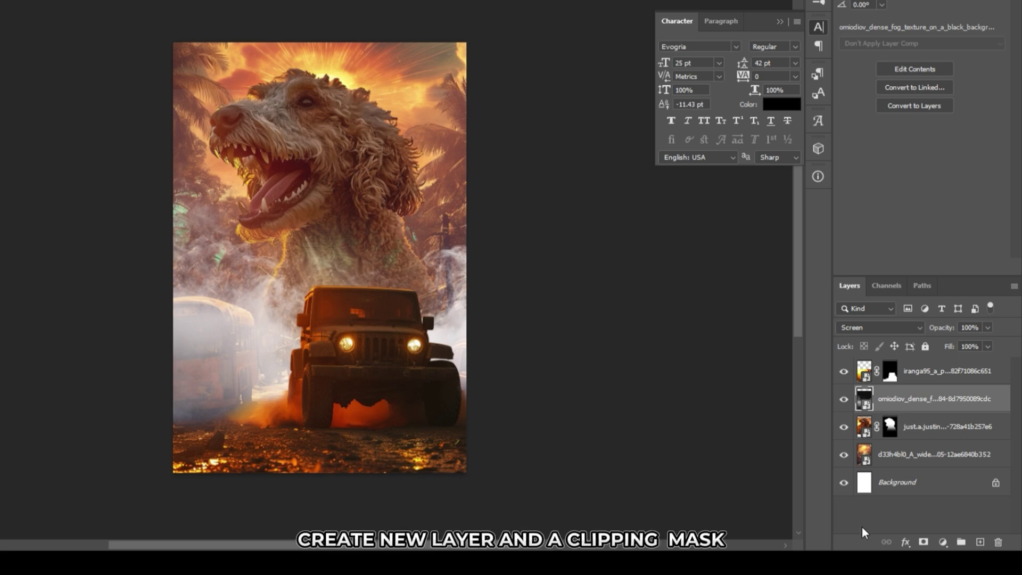
- Add Layer 1 clipped to the fog and fill it with a pale yellow sampled from the sky
{"action": "left_click", "coordinate": [979, 542]}
{"action": "right_click", "coordinate": [906, 402]}
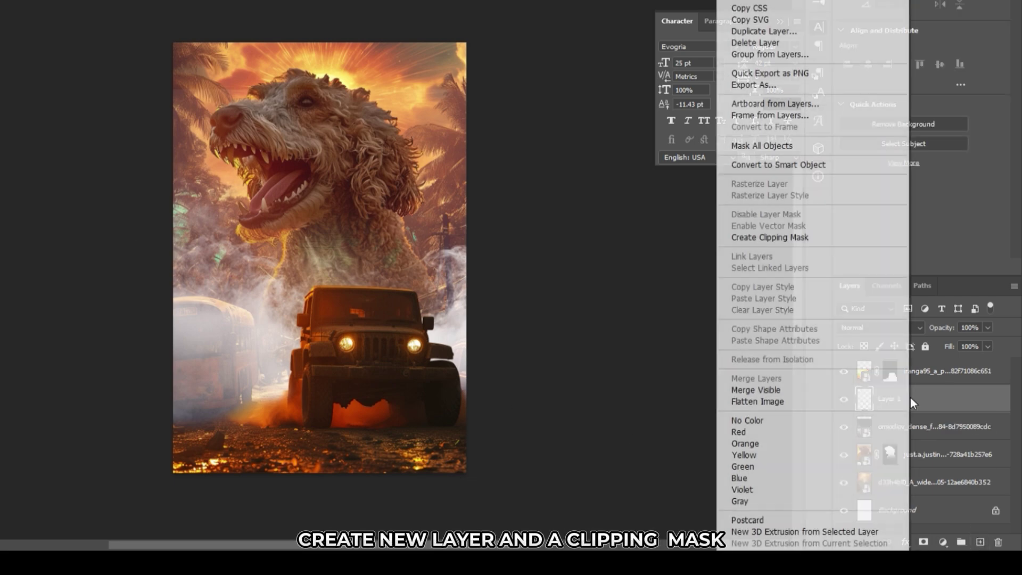
{"action": "left_click", "coordinate": [812, 239]}
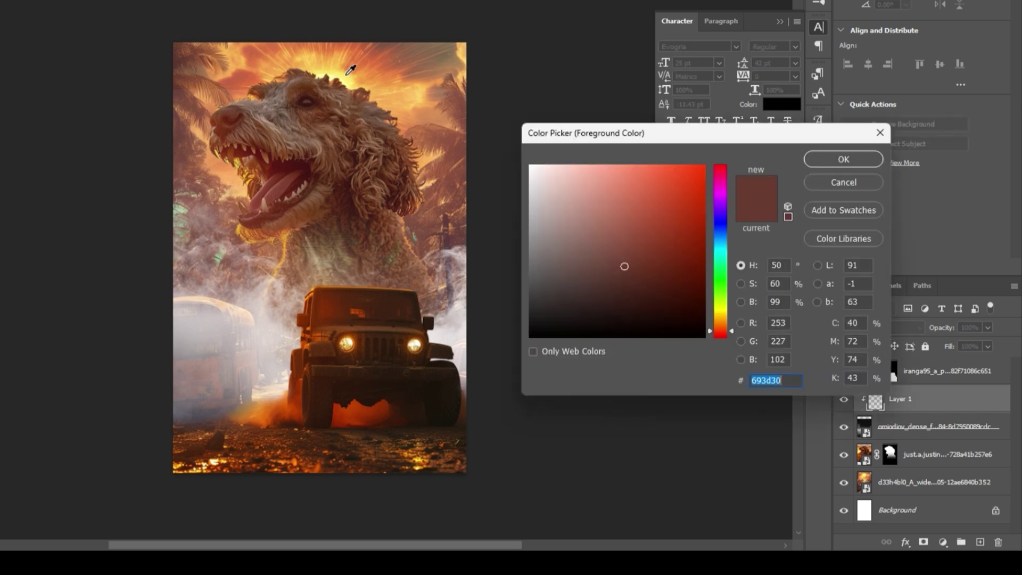
{"action": "left_click", "coordinate": [347, 73]}
{"action": "key", "text": "Return"}
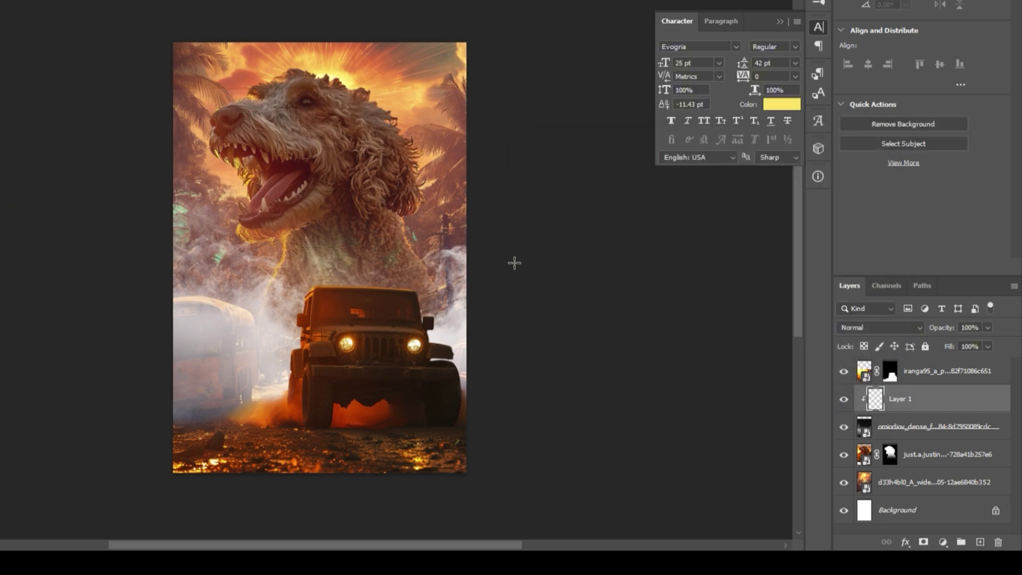
{"action": "key", "text": "alt+BackSpace"}
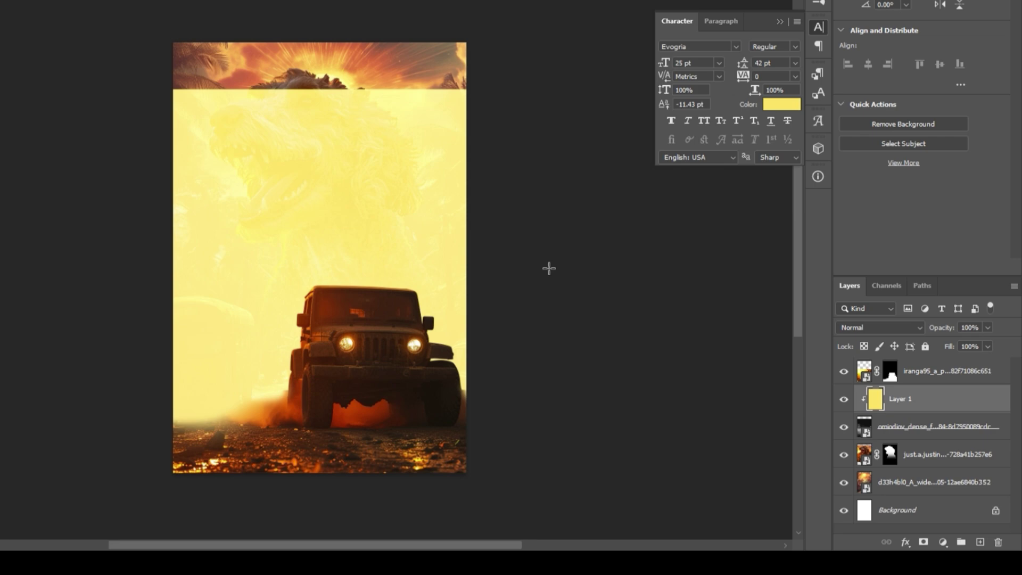
{"action": "left_click", "coordinate": [909, 321]}
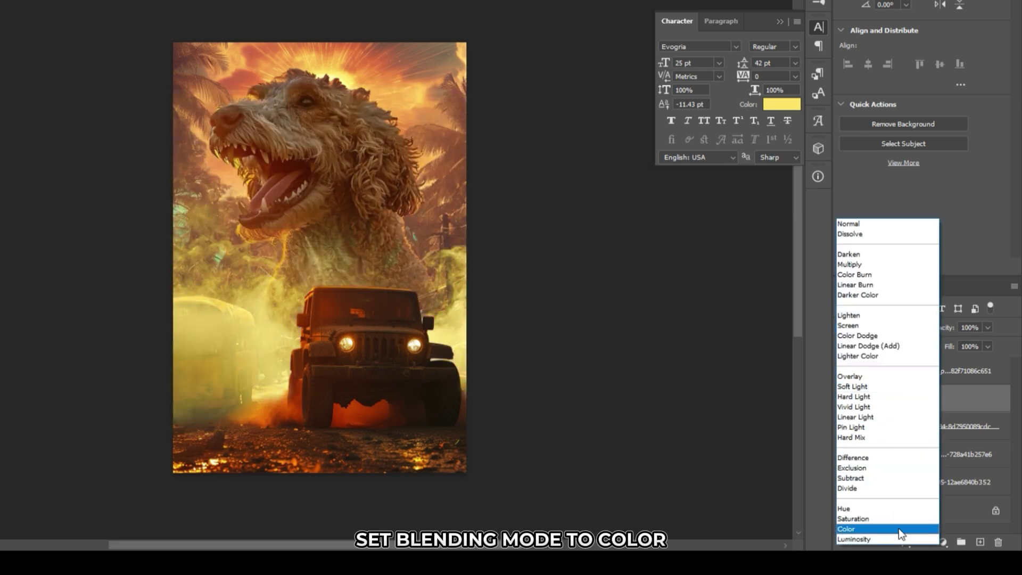
- Set Layer 1 to Color mode and clip a Hue/Saturation adjustment at Hue -15, Saturation +4
{"action": "left_click", "coordinate": [899, 529]}
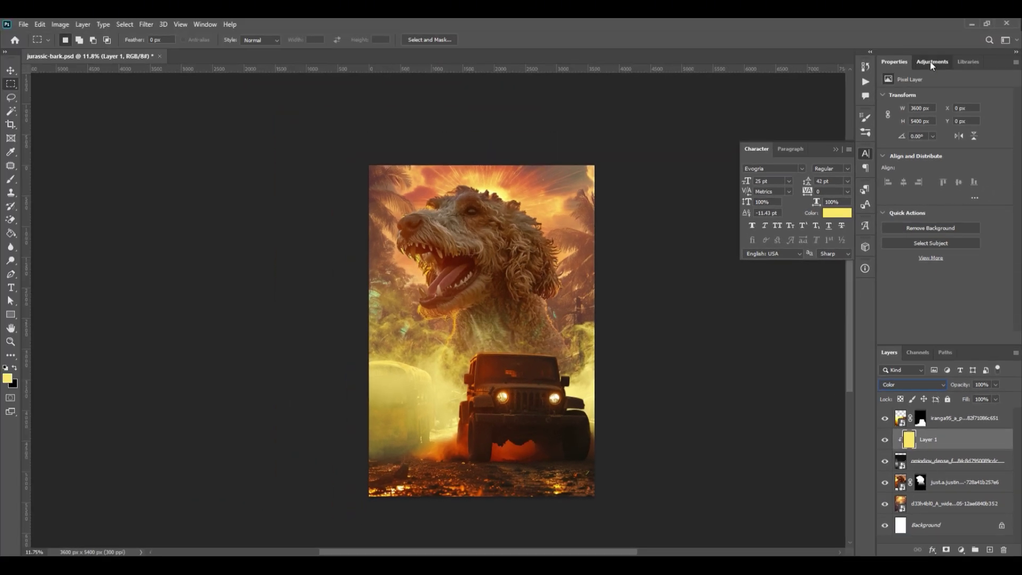
{"action": "left_click", "coordinate": [931, 62]}
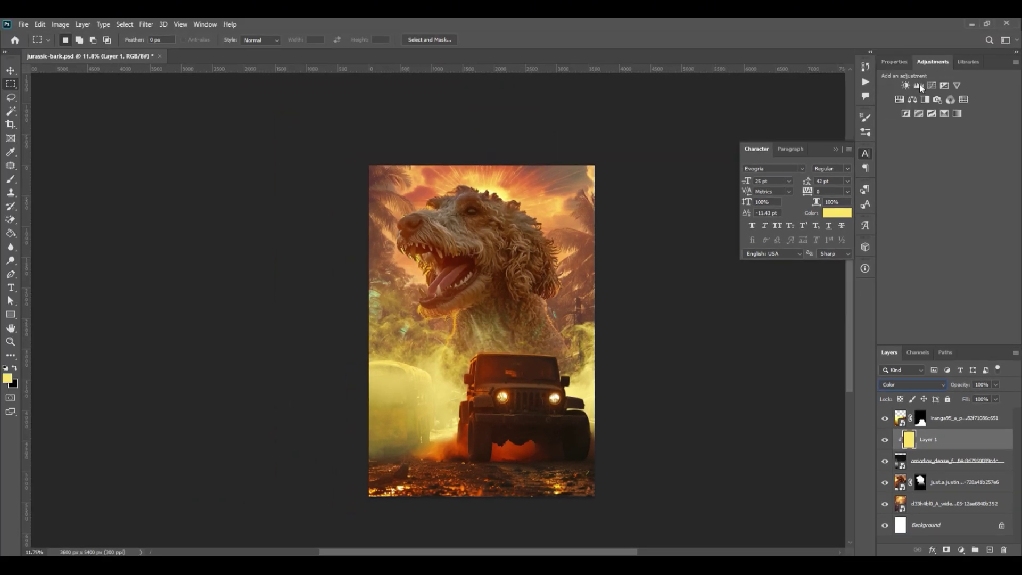
{"action": "left_click", "coordinate": [900, 99]}
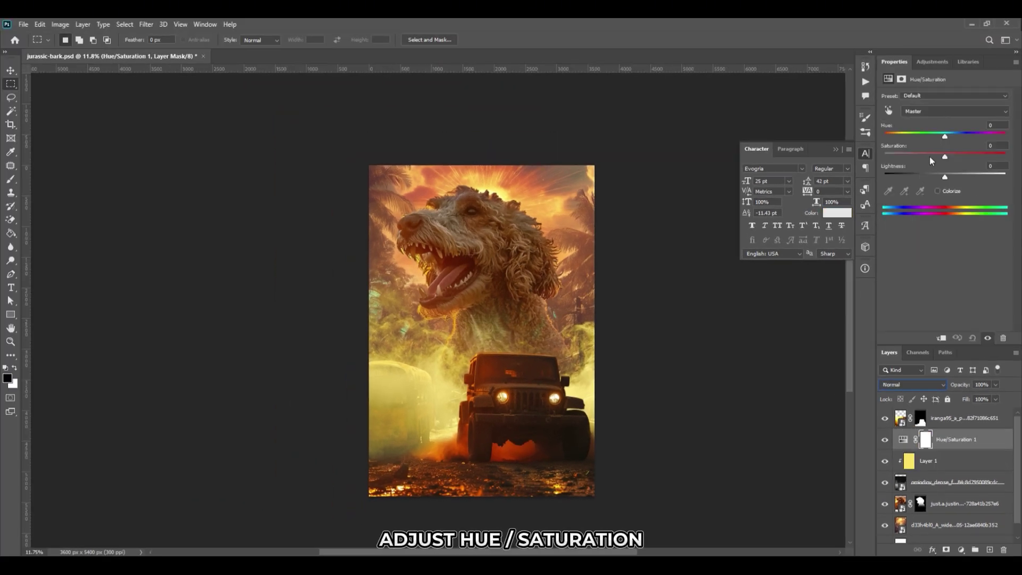
{"action": "left_click_drag", "start_coordinate": [945, 135], "coordinate": [941, 158]}
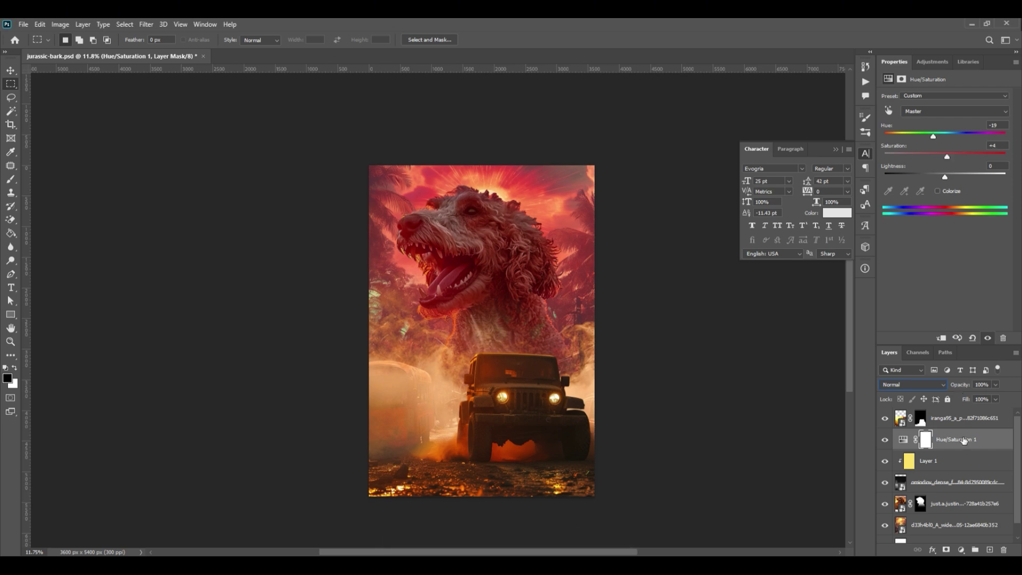
{"action": "key", "text": "ctrl+alt+g"}
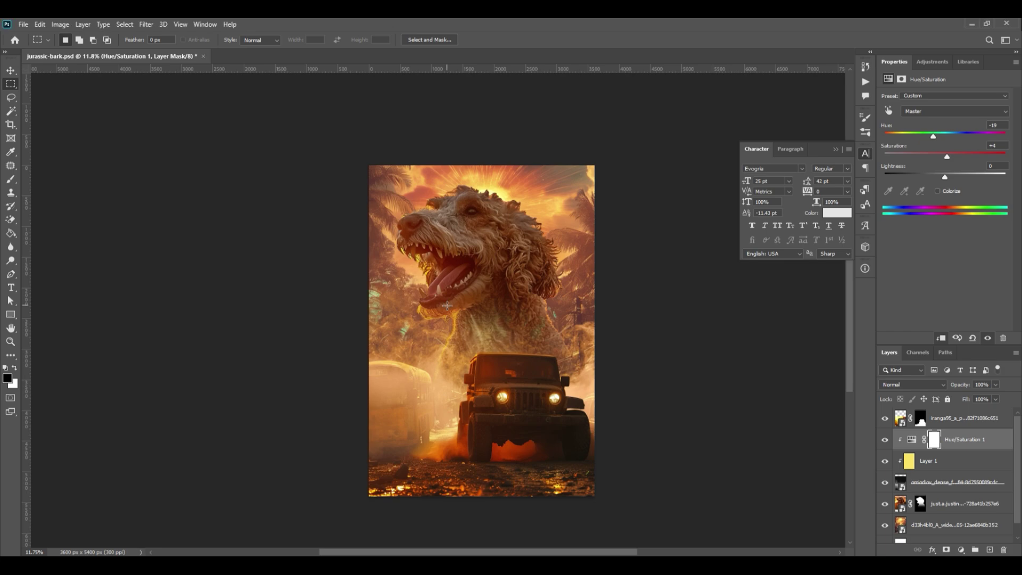
{"action": "scroll", "coordinate": [607, 400], "scroll_direction": "down", "scroll_amount": 2}
{"action": "scroll", "coordinate": [607, 399], "scroll_direction": "up", "scroll_amount": 6}
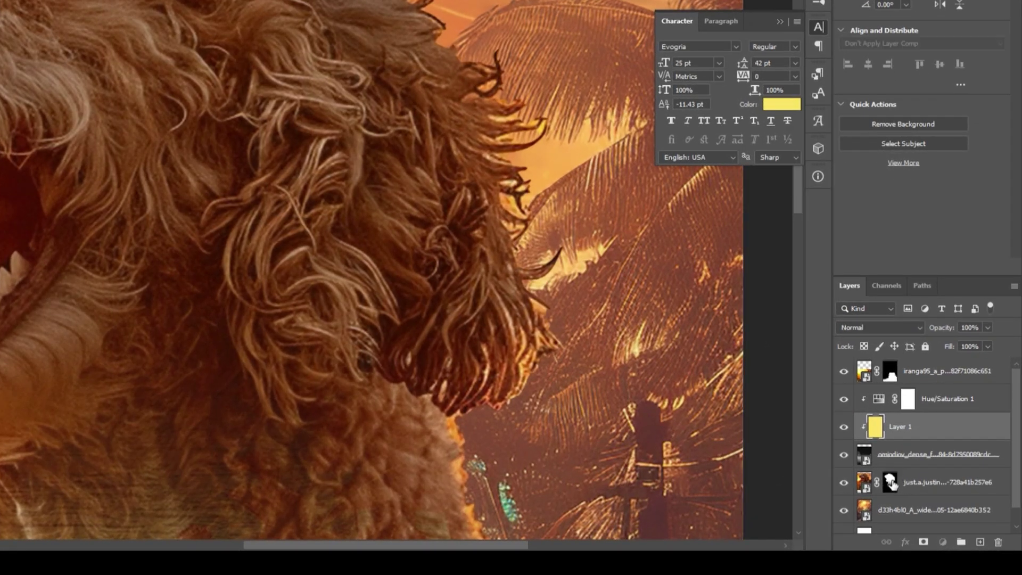
- Feather the dog layer's mask to 3.4 px
{"action": "left_click", "coordinate": [891, 482]}
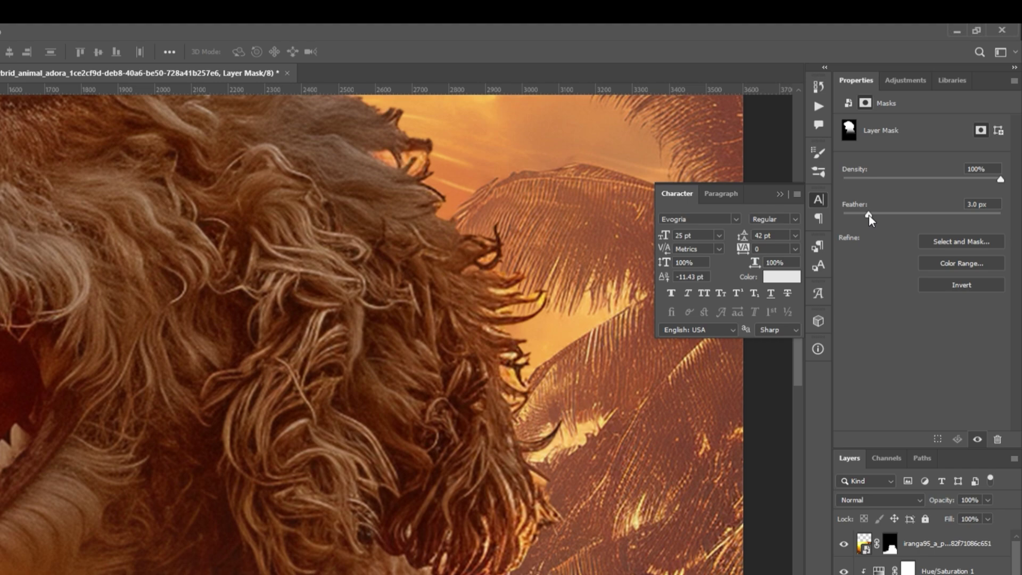
{"action": "left_click_drag", "start_coordinate": [869, 215], "coordinate": [871, 215]}
{"action": "scroll", "coordinate": [373, 319], "scroll_direction": "down", "scroll_amount": 8}
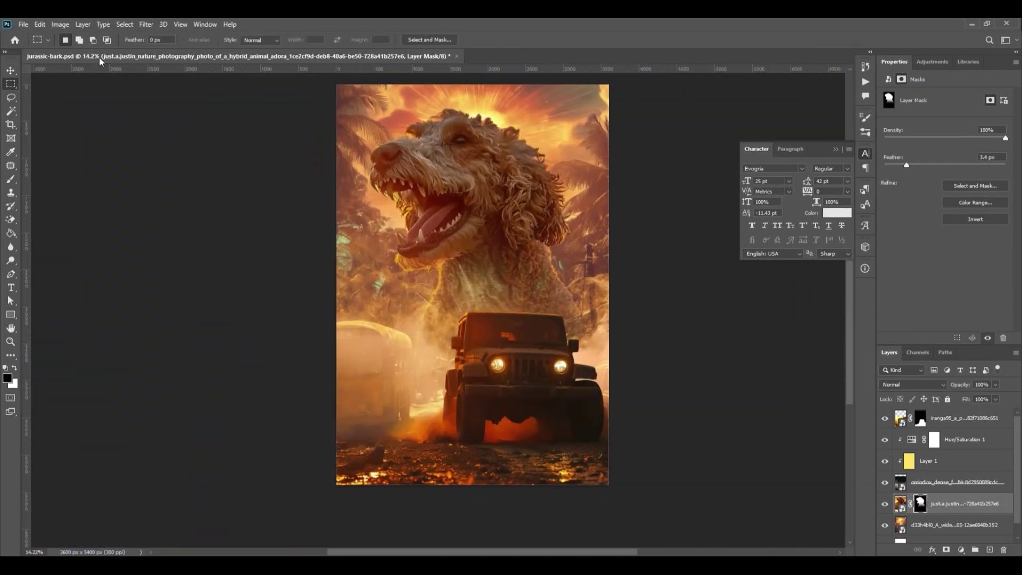
- Move the dog image slightly lower in the poster
{"action": "key", "text": "v"}
{"action": "left_click_drag", "start_coordinate": [503, 192], "coordinate": [512, 210]}
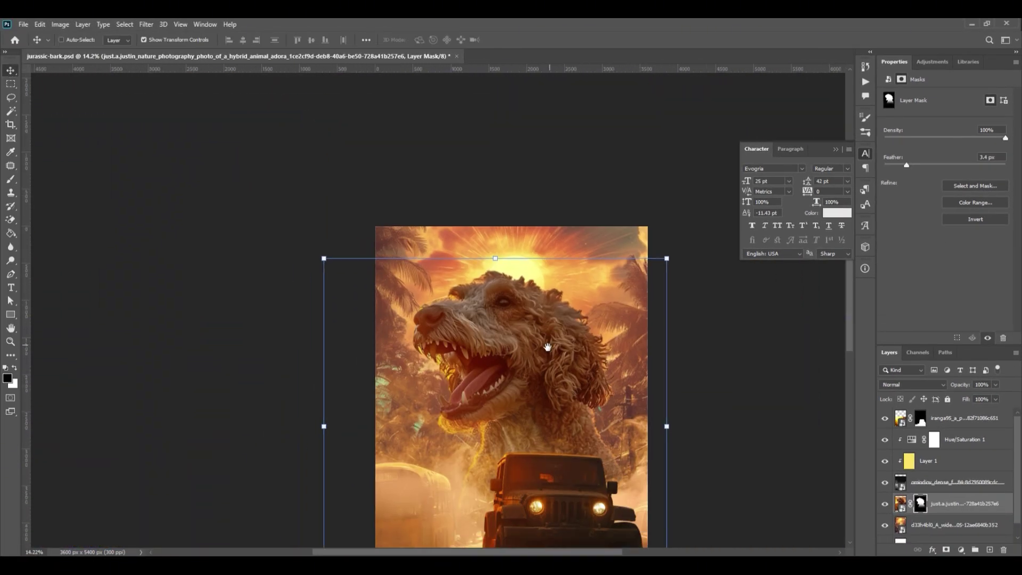
{"action": "scroll", "coordinate": [597, 279], "scroll_direction": "down", "scroll_amount": 2}
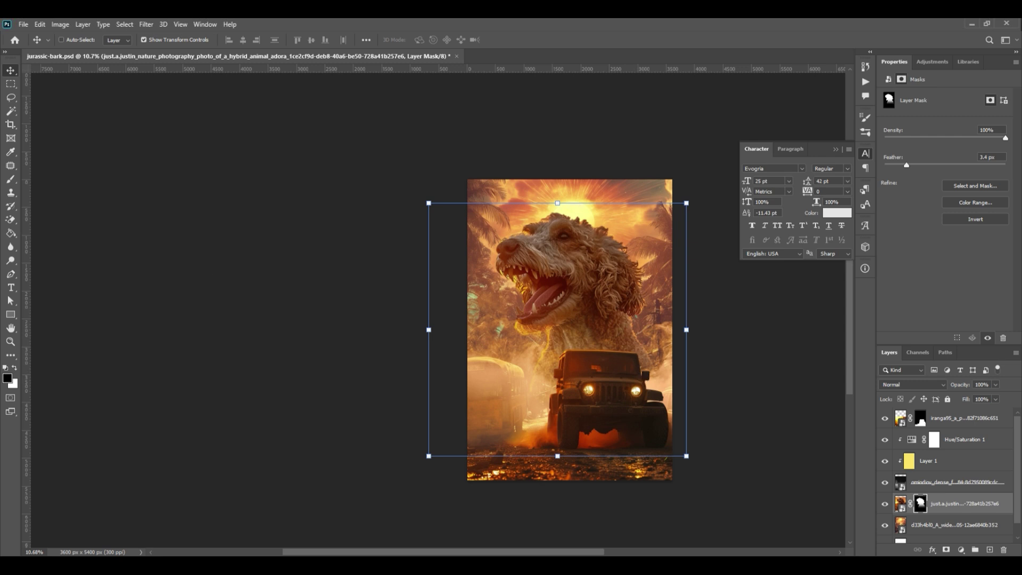
- Place the running bulldog photo as the top layer, scaled to about 75% over the lower left
{"action": "left_click", "coordinate": [965, 421]}
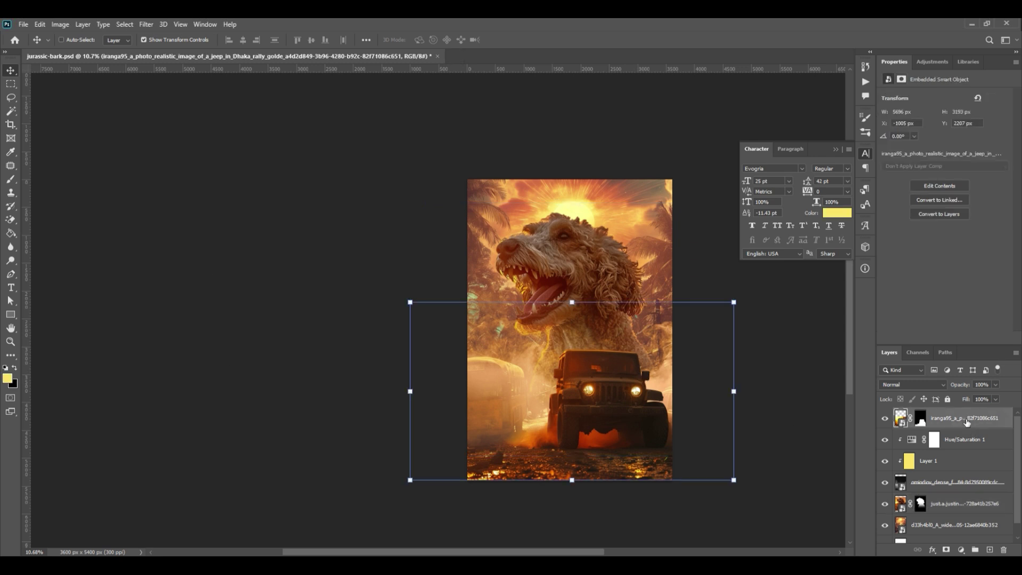
{"action": "left_click_drag", "start_coordinate": [404, 351], "coordinate": [549, 378]}
{"action": "left_click_drag", "start_coordinate": [625, 318], "coordinate": [541, 401]}
{"action": "scroll", "coordinate": [571, 365], "scroll_direction": "up", "scroll_amount": 2}
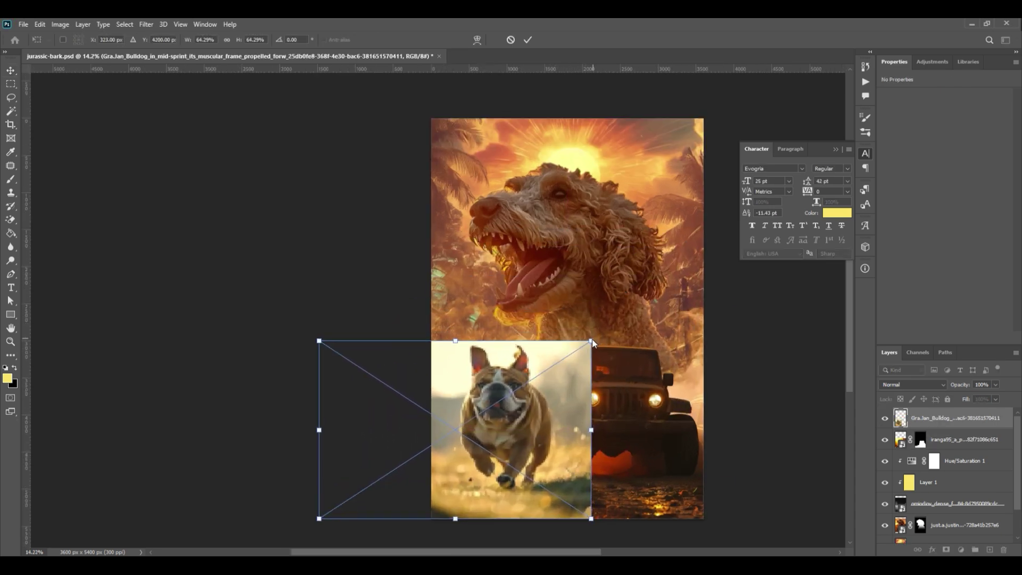
{"action": "left_click_drag", "start_coordinate": [592, 341], "coordinate": [637, 310]}
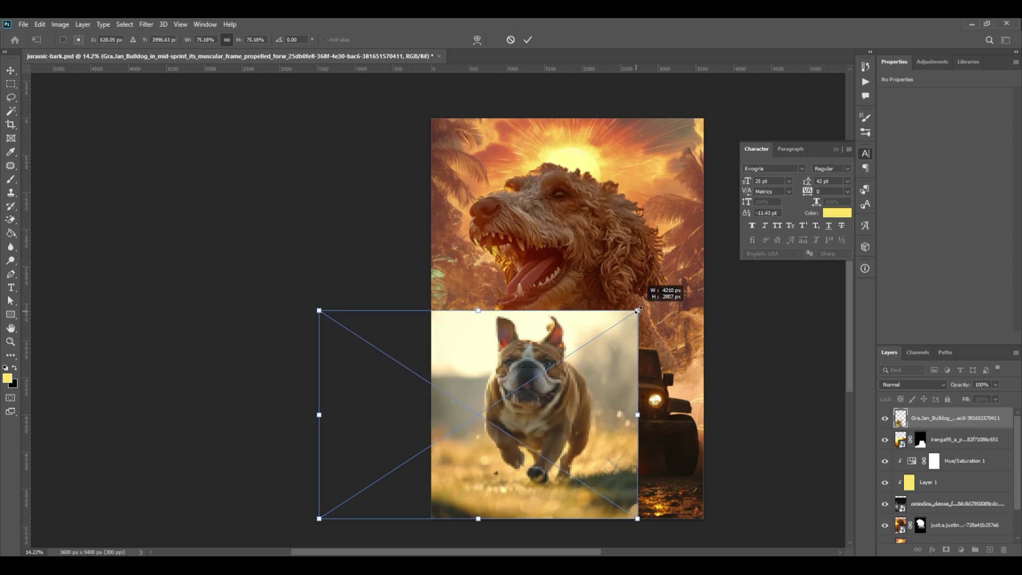
{"action": "left_click_drag", "start_coordinate": [569, 375], "coordinate": [554, 393]}
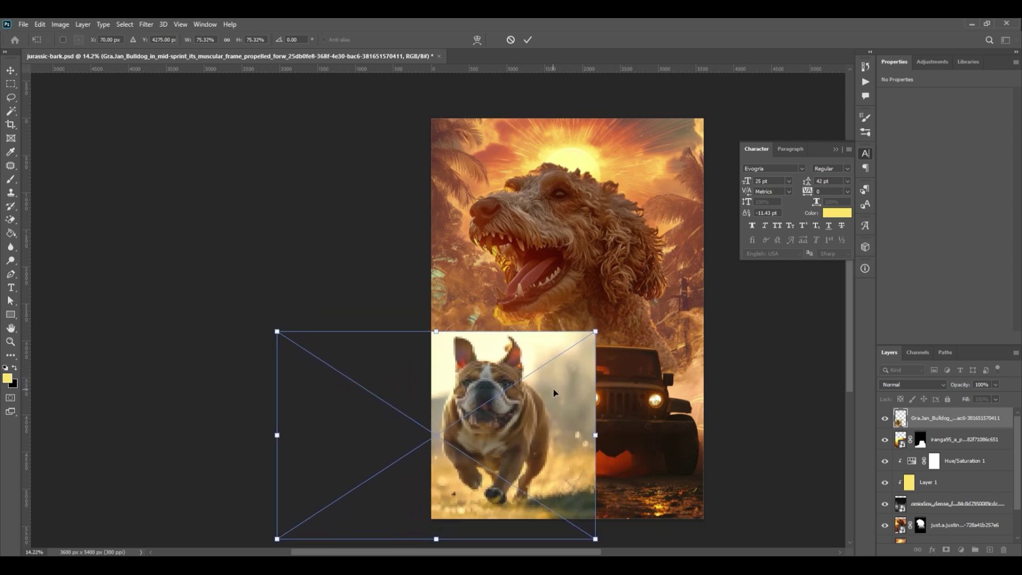
{"action": "key", "text": "Return"}
{"action": "scroll", "coordinate": [561, 388], "scroll_direction": "up", "scroll_amount": 4}
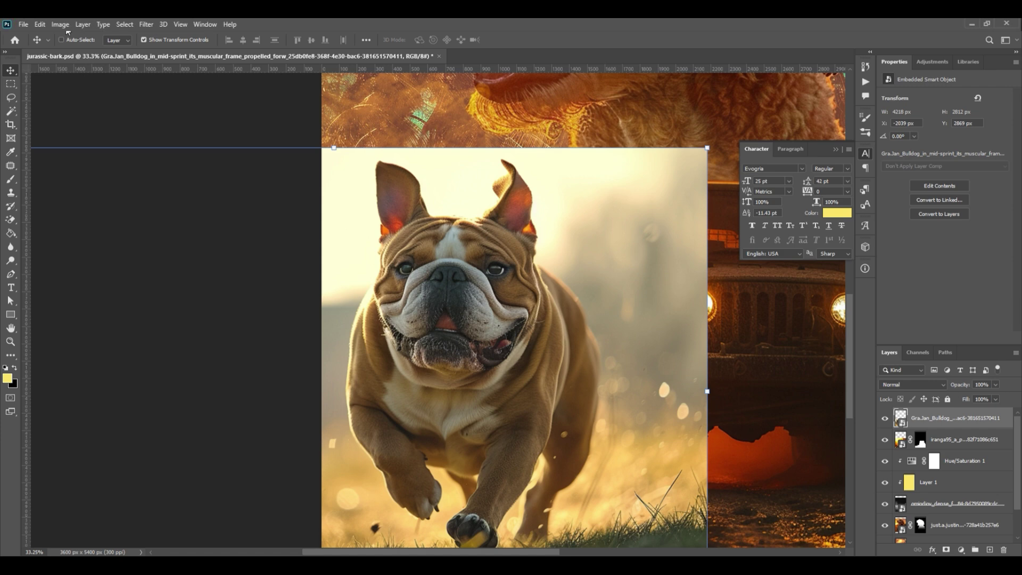
- Select the running bulldog with Select > Subject
{"action": "left_click", "coordinate": [125, 24]}
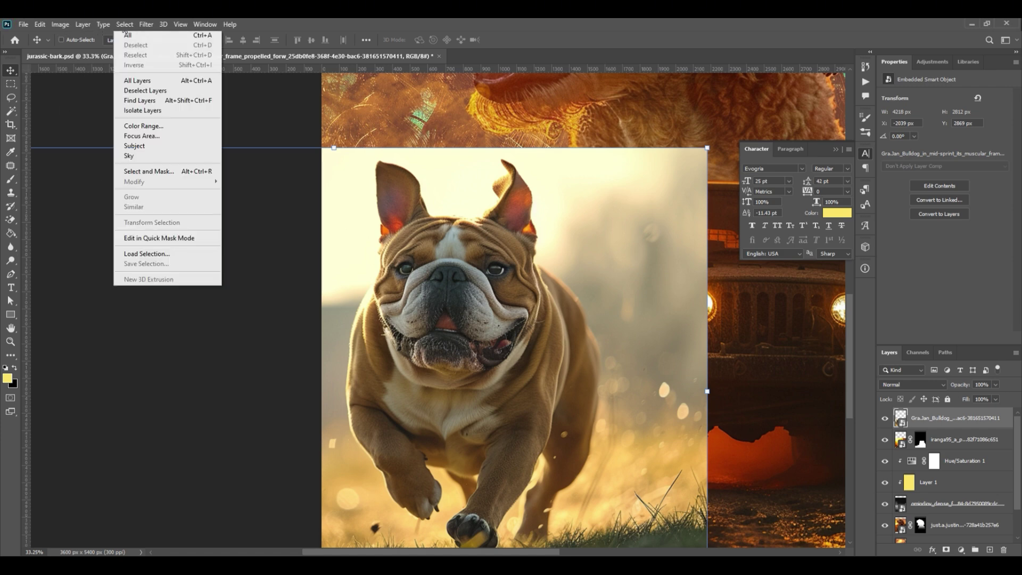
{"action": "left_click", "coordinate": [171, 157]}
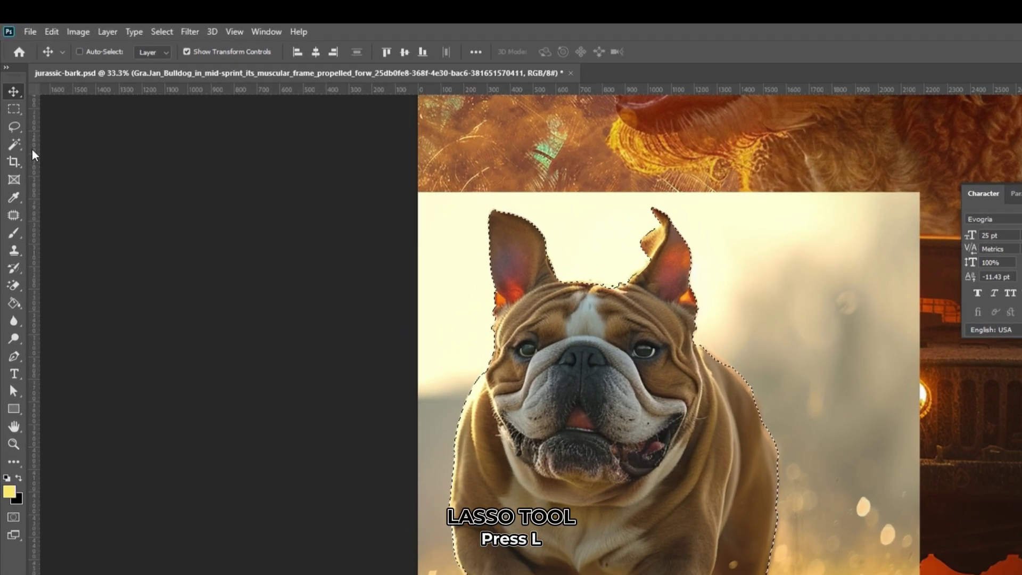
{"action": "key", "text": "shift+w"}
{"action": "scroll", "coordinate": [603, 510], "scroll_direction": "up", "scroll_amount": 5}
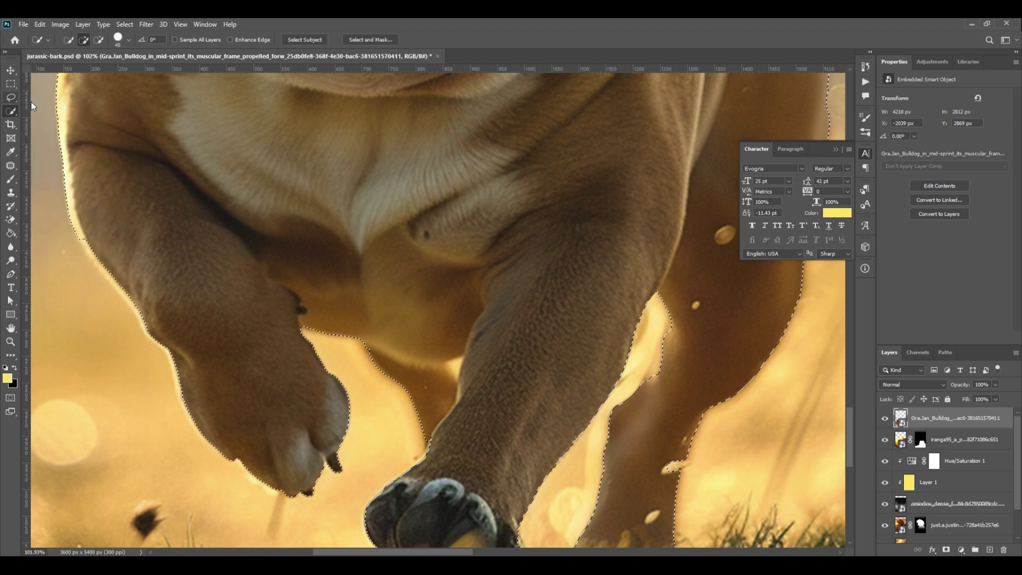
- Fix the bulldog selection's edges with the lasso, then mask out the grassy background
{"action": "left_click", "coordinate": [10, 98]}
{"action": "scroll", "coordinate": [676, 314], "scroll_direction": "up", "scroll_amount": 3}
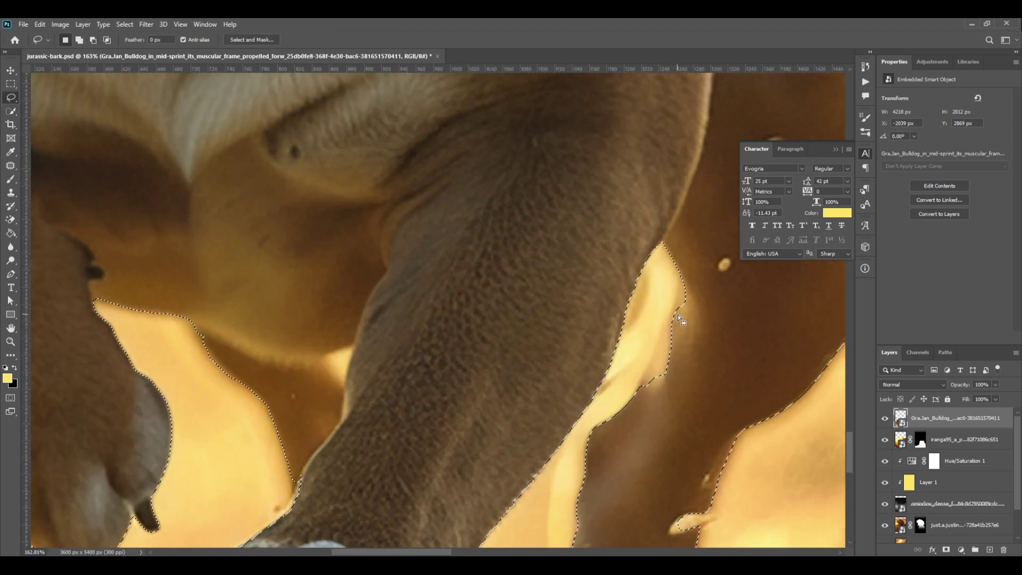
{"action": "scroll", "coordinate": [676, 317], "scroll_direction": "down", "scroll_amount": 2}
{"action": "scroll", "coordinate": [675, 316], "scroll_direction": "down", "scroll_amount": 4}
{"action": "scroll", "coordinate": [376, 350], "scroll_direction": "up", "scroll_amount": 2}
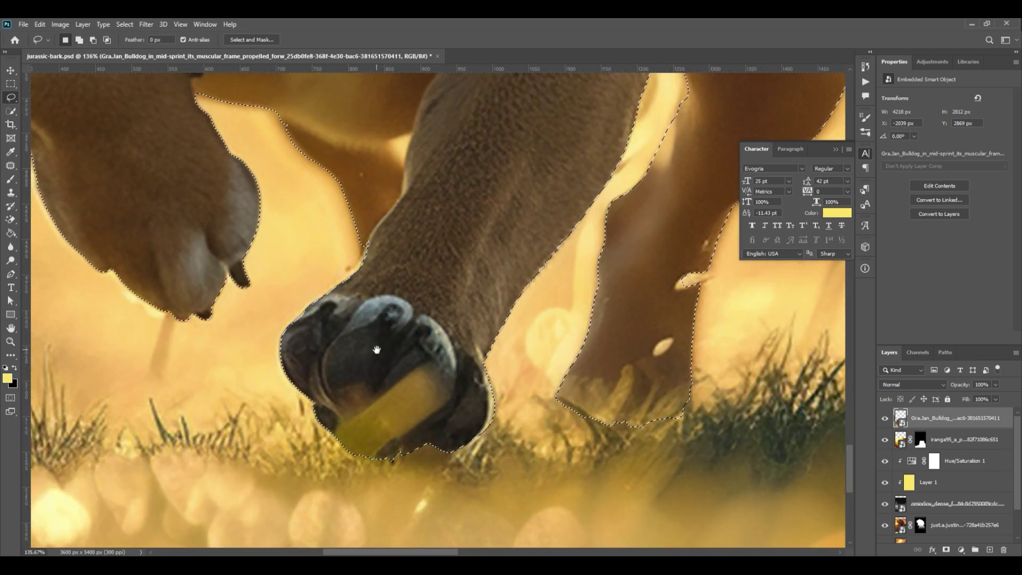
{"action": "scroll", "coordinate": [377, 349], "scroll_direction": "down", "scroll_amount": 4}
{"action": "scroll", "coordinate": [602, 373], "scroll_direction": "up", "scroll_amount": 3}
{"action": "scroll", "coordinate": [582, 326], "scroll_direction": "down", "scroll_amount": 2}
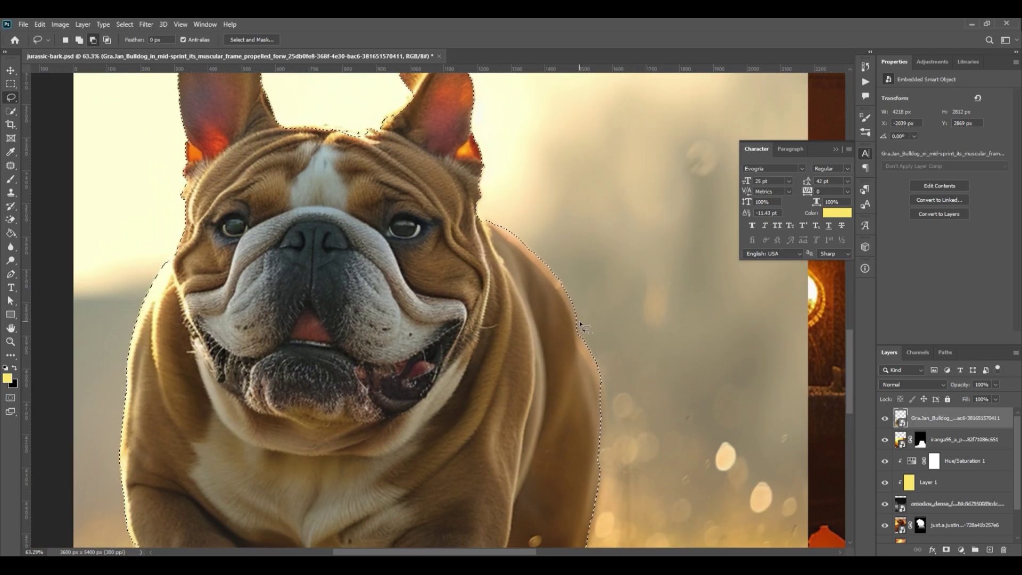
{"action": "scroll", "coordinate": [582, 326], "scroll_direction": "down", "scroll_amount": 3}
{"action": "scroll", "coordinate": [761, 435], "scroll_direction": "up", "scroll_amount": 3}
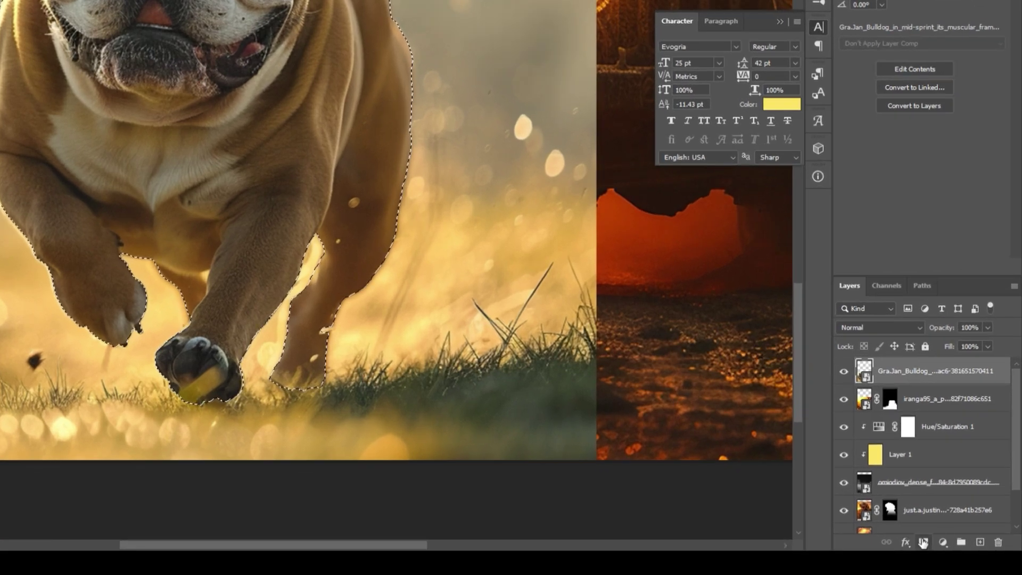
{"action": "left_click", "coordinate": [940, 547]}
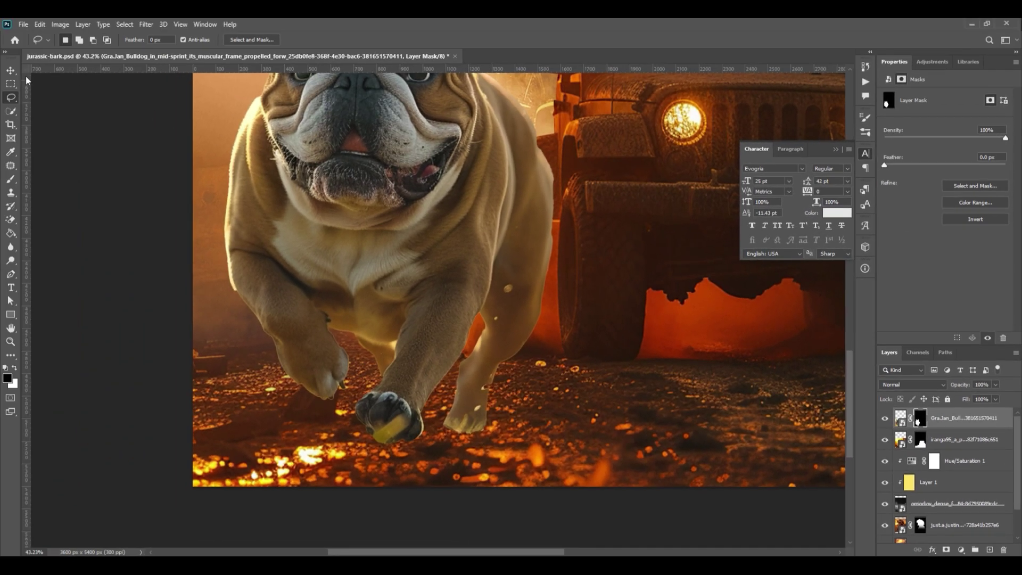
- Add a Curves adjustment pulled slightly down, clip it to the bulldog, and reopen its settings
{"action": "left_click", "coordinate": [11, 70]}
{"action": "scroll", "coordinate": [612, 405], "scroll_direction": "down", "scroll_amount": 3}
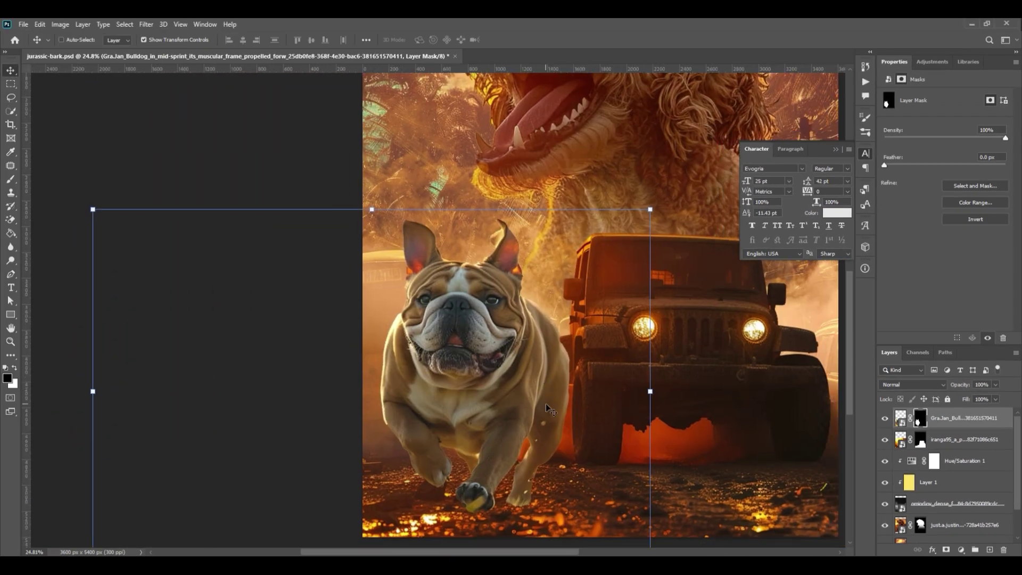
{"action": "left_click", "coordinate": [933, 64]}
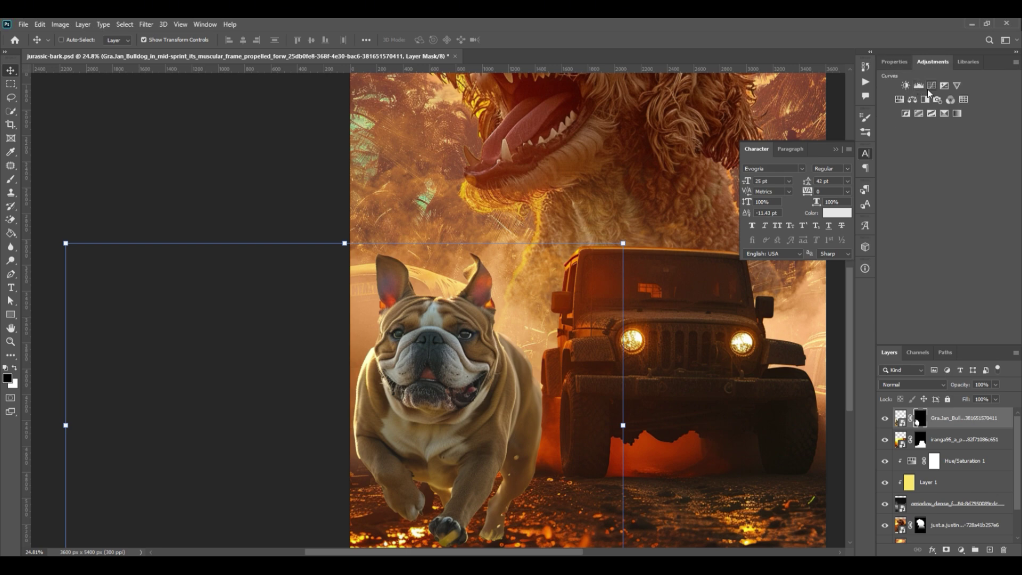
{"action": "left_click", "coordinate": [928, 88]}
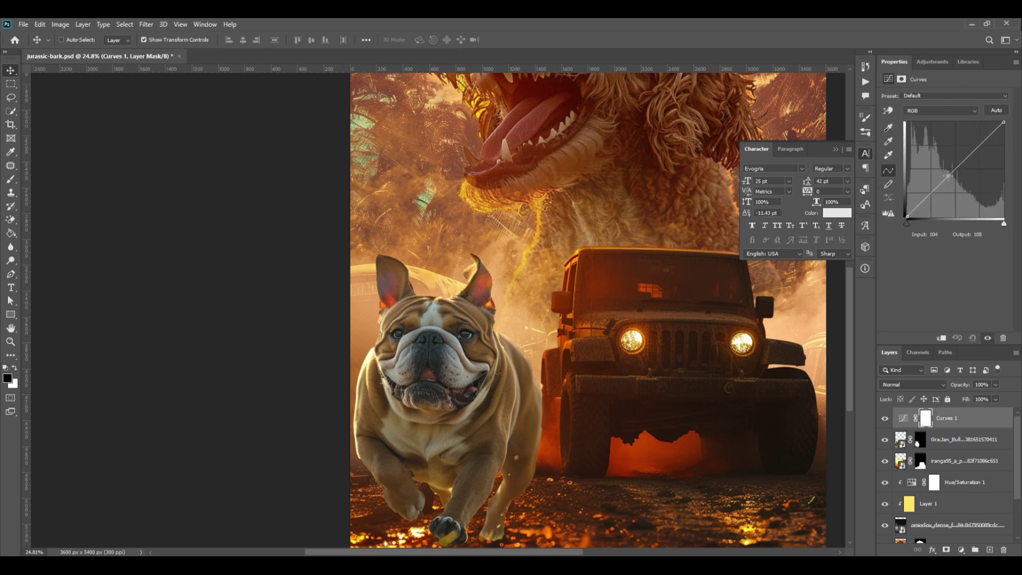
{"action": "left_click_drag", "start_coordinate": [951, 176], "coordinate": [954, 178]}
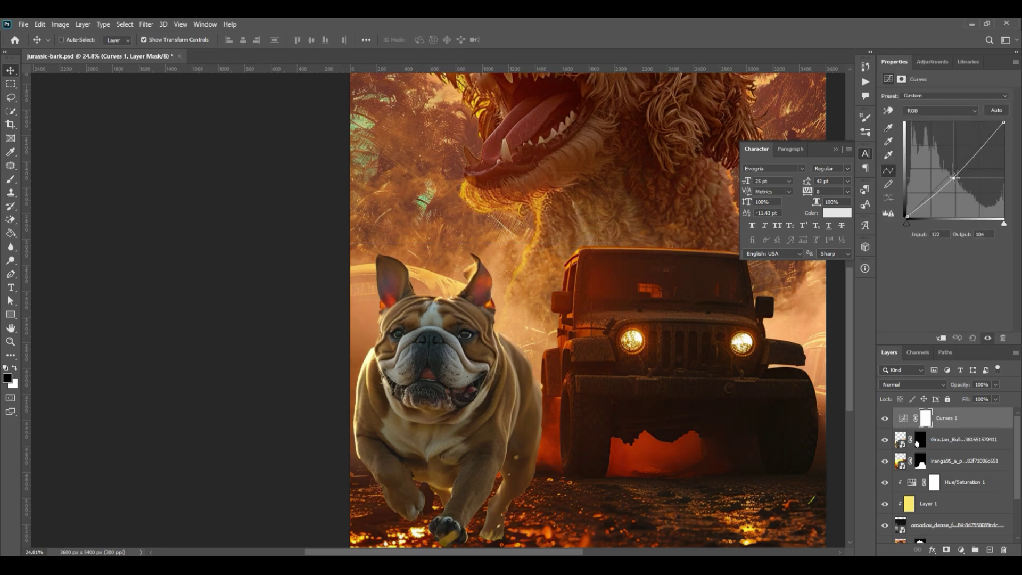
{"action": "right_click", "coordinate": [966, 424]}
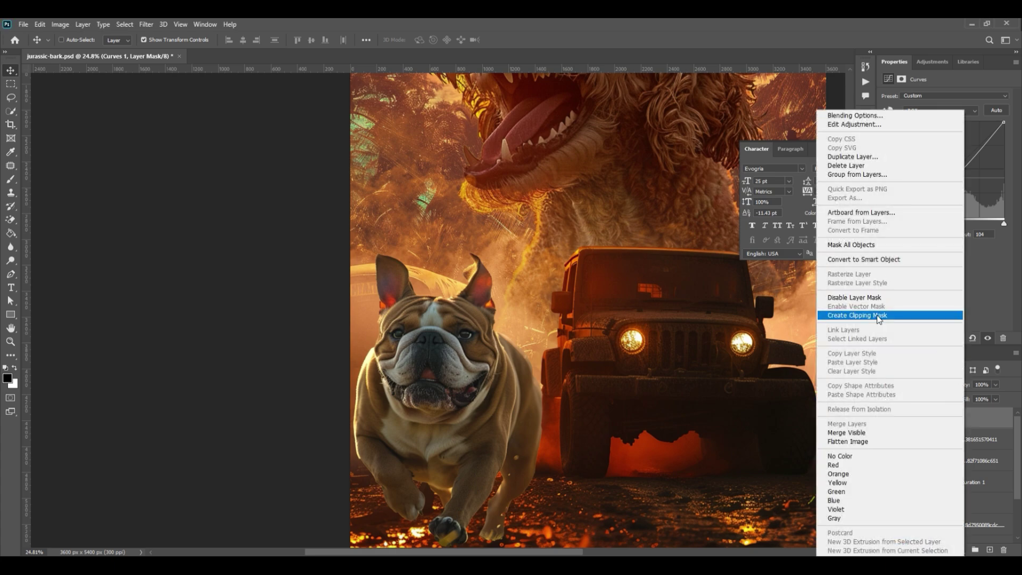
{"action": "left_click", "coordinate": [857, 315]}
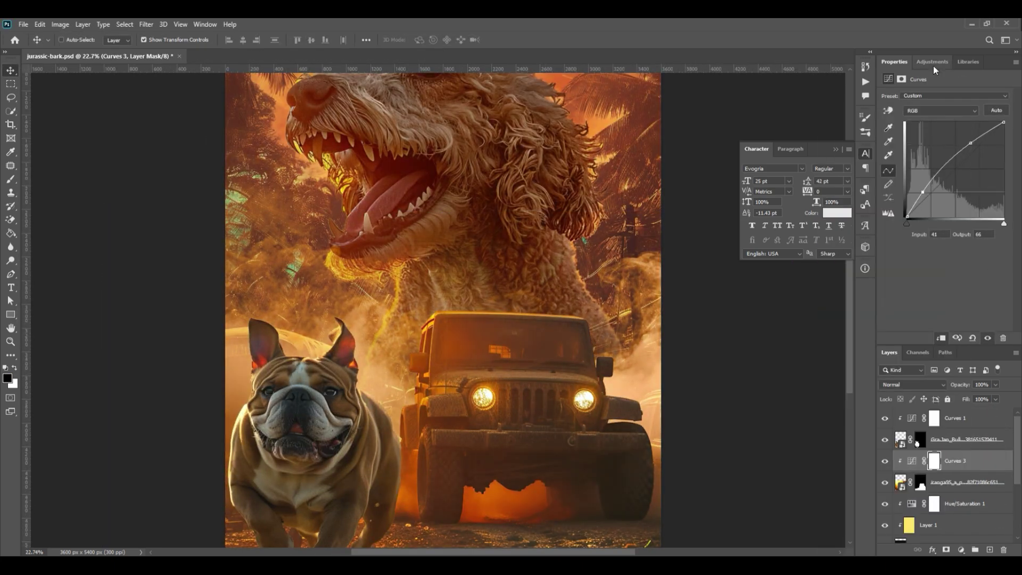
{"action": "right_click", "coordinate": [900, 425]}
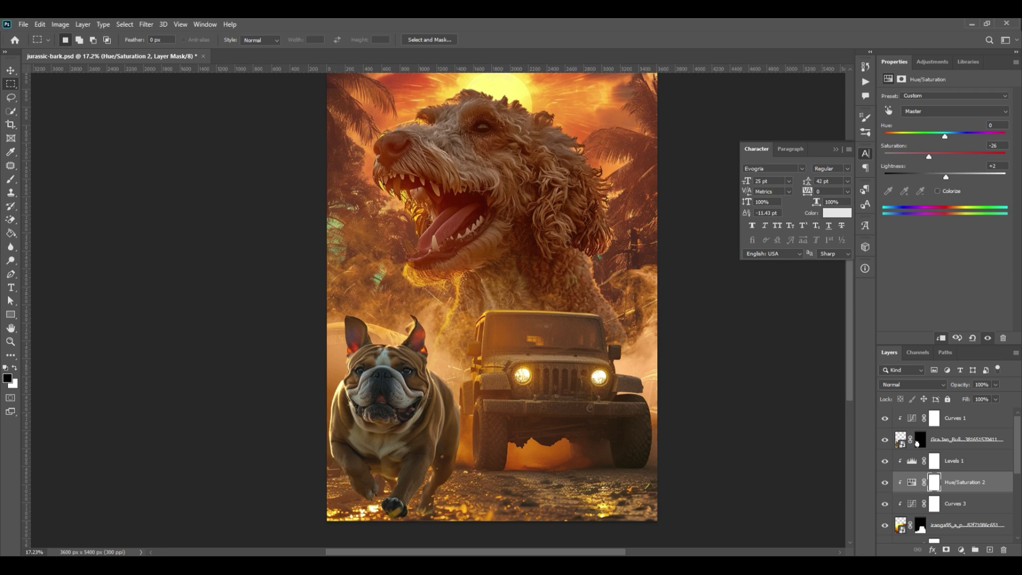
{"action": "left_click", "coordinate": [980, 424]}
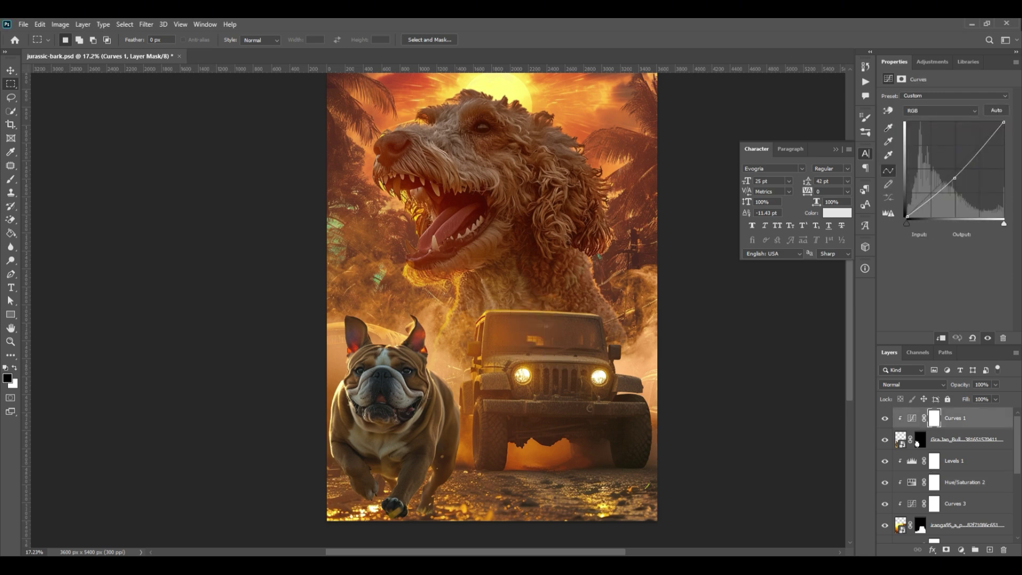
- Place the running corgi photo into the poster and auto-select it with Select > Subject
{"action": "left_click_drag", "start_coordinate": [540, 333], "coordinate": [540, 336]}
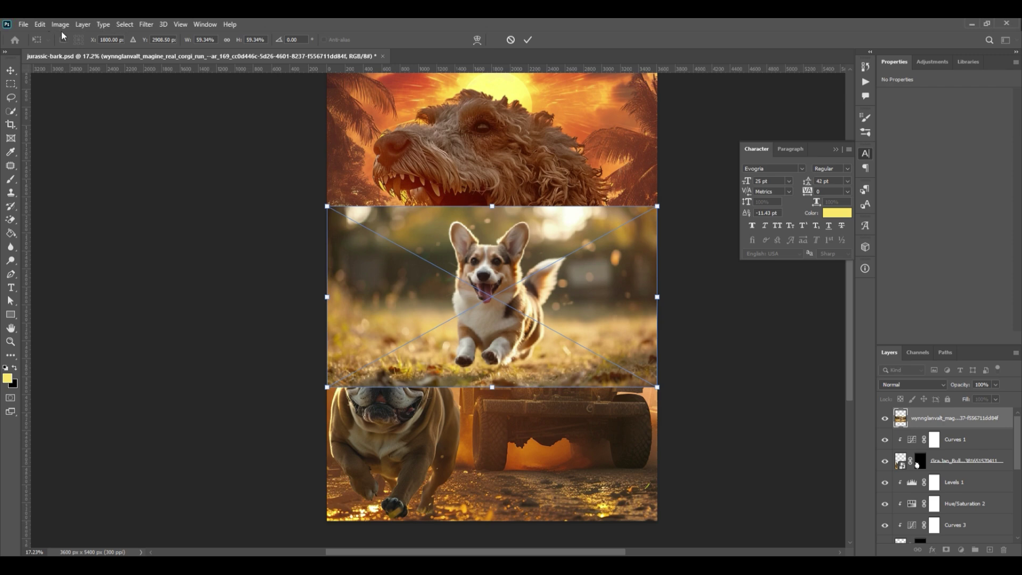
{"action": "left_click", "coordinate": [527, 39]}
{"action": "left_click", "coordinate": [124, 24]}
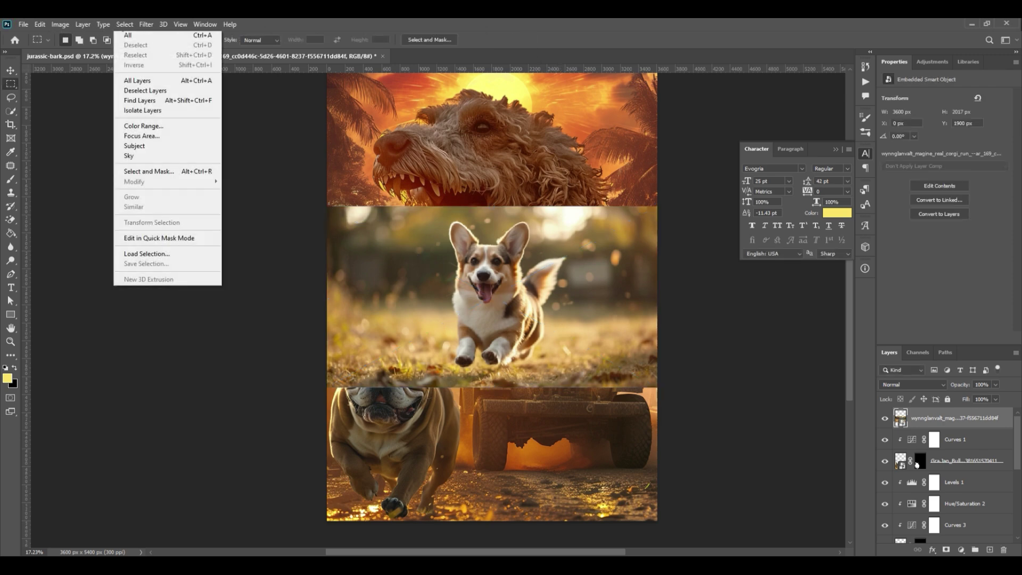
{"action": "left_click", "coordinate": [159, 146]}
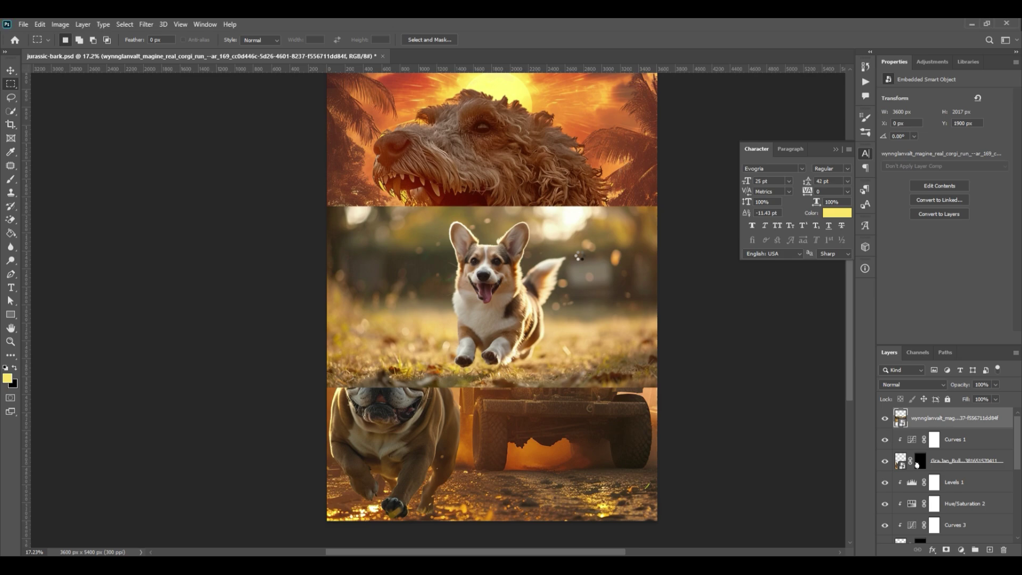
- Add the corgi's tail to the selection with the Quick Selection tool
{"action": "scroll", "coordinate": [618, 261], "scroll_direction": "up", "scroll_amount": 5}
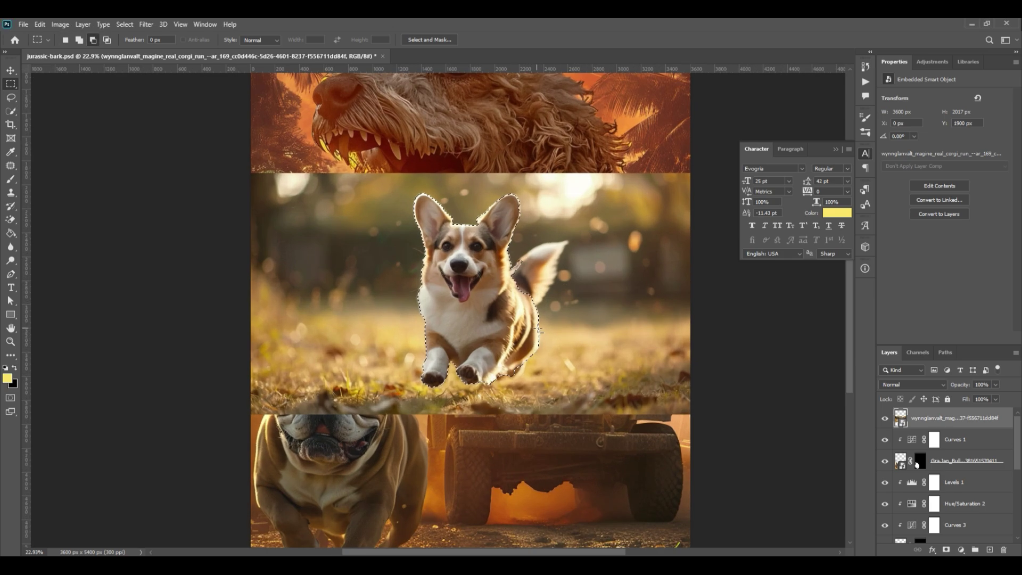
{"action": "left_click_drag", "start_coordinate": [267, 194], "coordinate": [99, 249]}
{"action": "key", "text": "shift+w"}
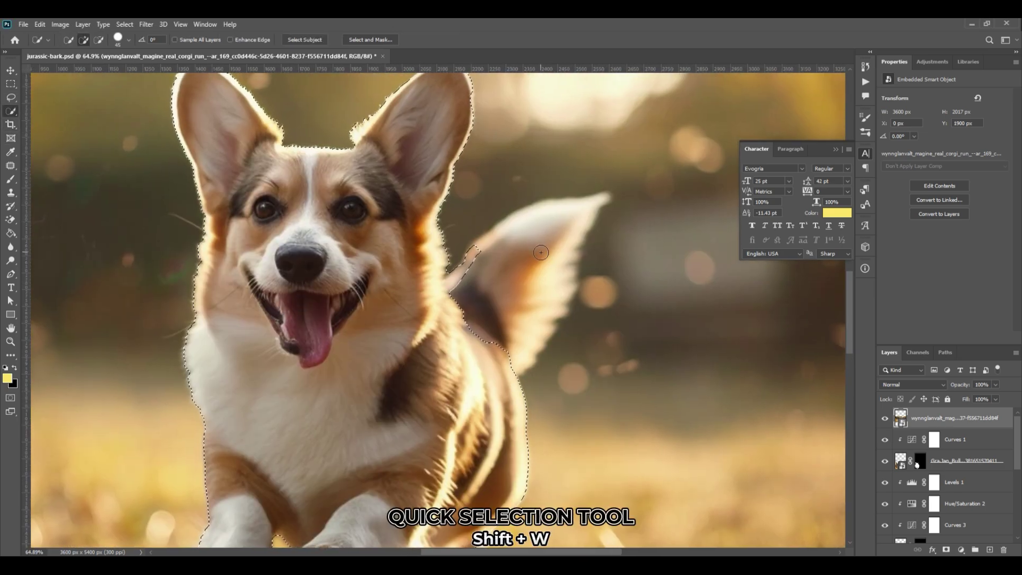
{"action": "mouse_move", "coordinate": [456, 258]}
{"action": "left_mouse_down"}
{"action": "mouse_move", "coordinate": [502, 297]}
{"action": "mouse_move", "coordinate": [508, 361]}
{"action": "mouse_move", "coordinate": [495, 414]}
{"action": "mouse_move", "coordinate": [542, 285]}
{"action": "left_mouse_up"}
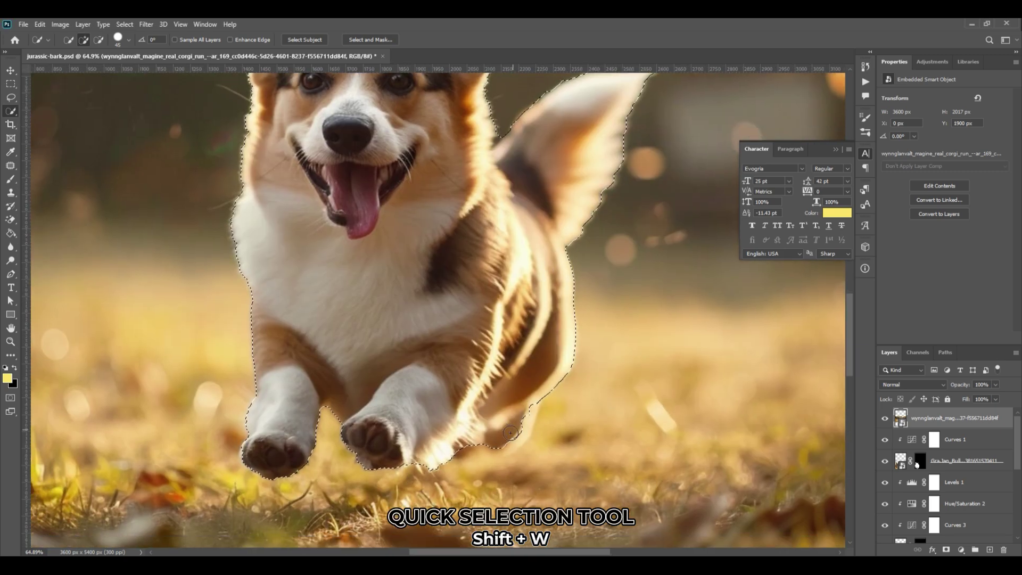
{"action": "scroll", "coordinate": [469, 423], "scroll_direction": "down", "scroll_amount": 1}
{"action": "left_click_drag", "start_coordinate": [484, 214], "coordinate": [498, 357]}
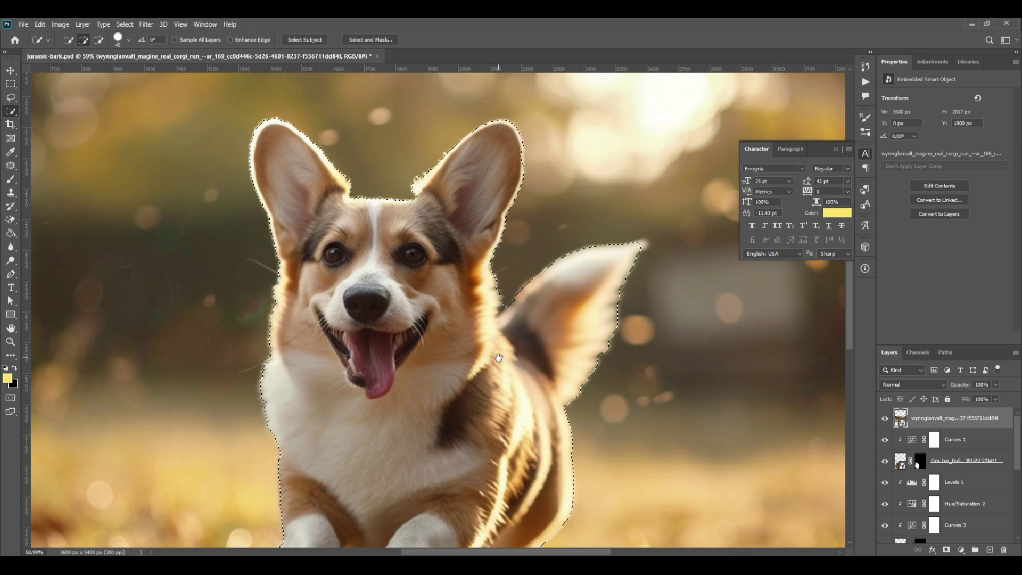
{"action": "scroll", "coordinate": [498, 357], "scroll_direction": "up", "scroll_amount": 3}
{"action": "scroll", "coordinate": [583, 336], "scroll_direction": "down", "scroll_amount": 1}
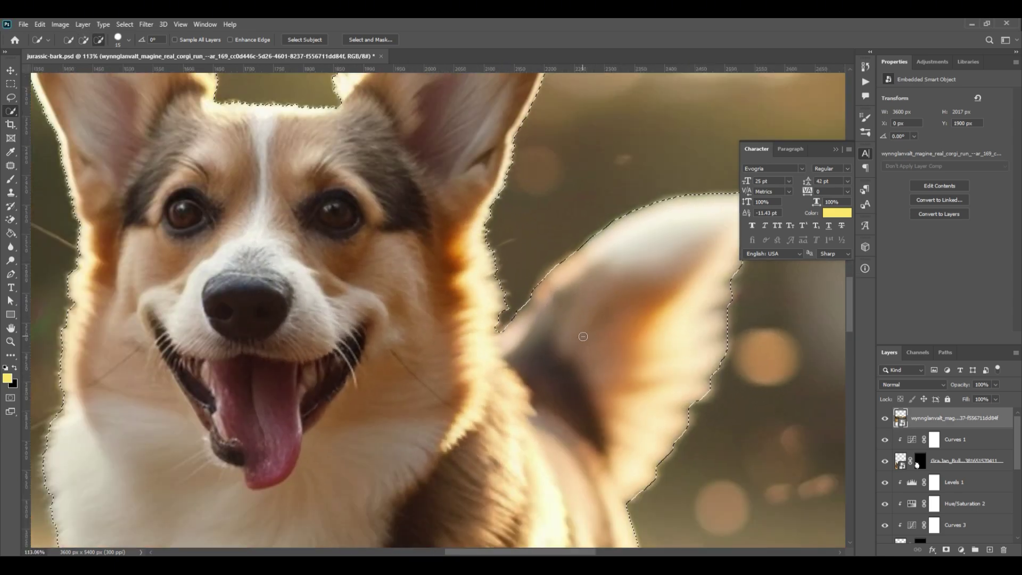
{"action": "scroll", "coordinate": [583, 337], "scroll_direction": "down", "scroll_amount": 2}
- Mask the corgi to its selection and feather the mask edge by 2.7 px
{"action": "left_click", "coordinate": [946, 549]}
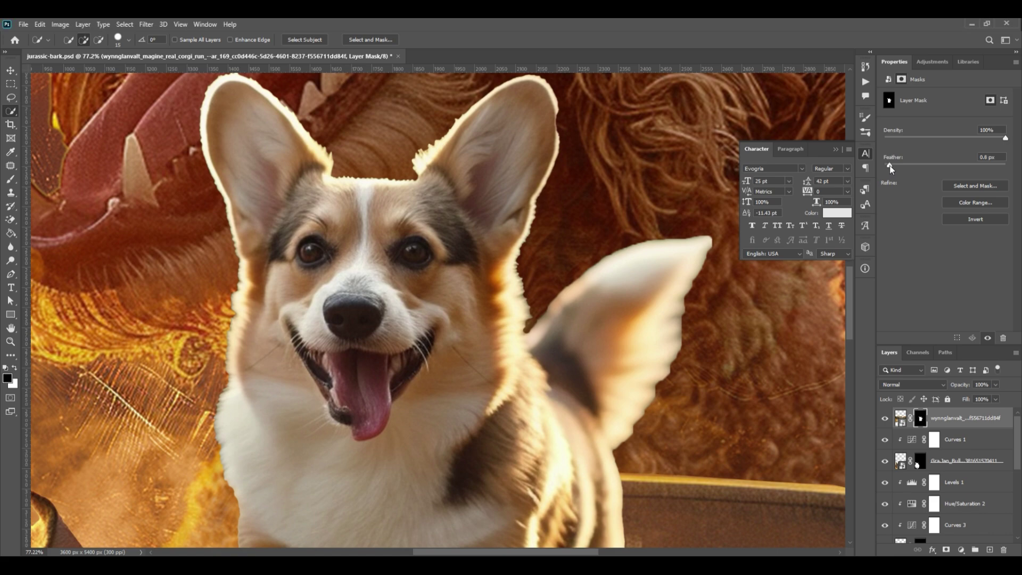
{"action": "left_click_drag", "start_coordinate": [887, 166], "coordinate": [898, 168]}
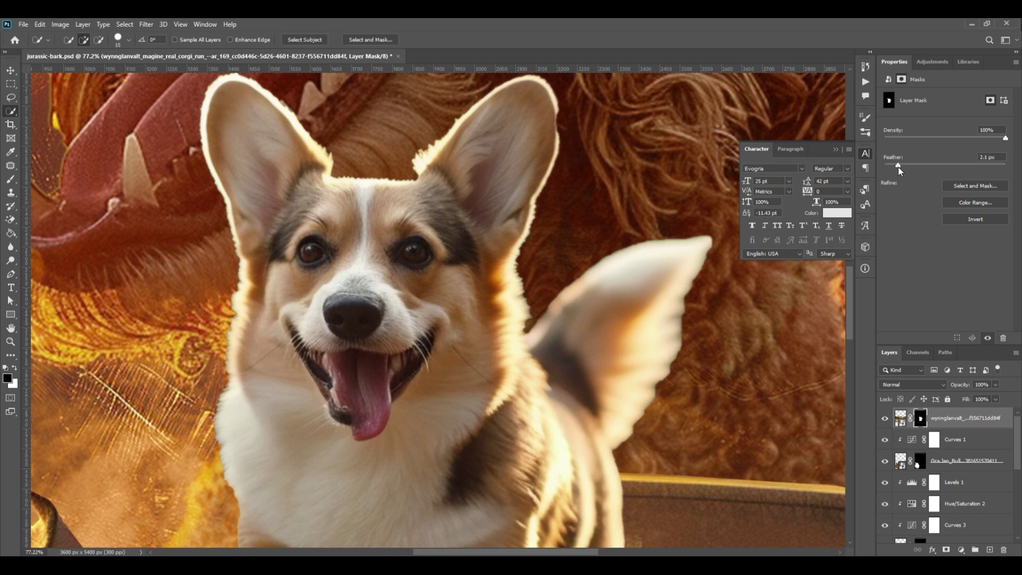
{"action": "left_click", "coordinate": [10, 71]}
{"action": "scroll", "coordinate": [454, 280], "scroll_direction": "down", "scroll_amount": 4}
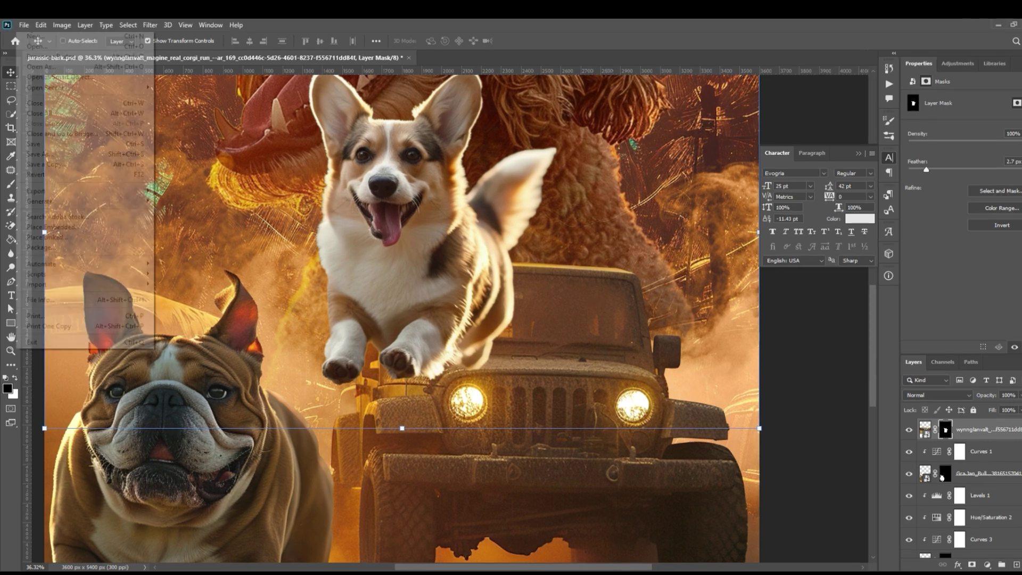
- Flip the corgi horizontally and move it to the lower right beside the bulldog
{"action": "left_click", "coordinate": [40, 24]}
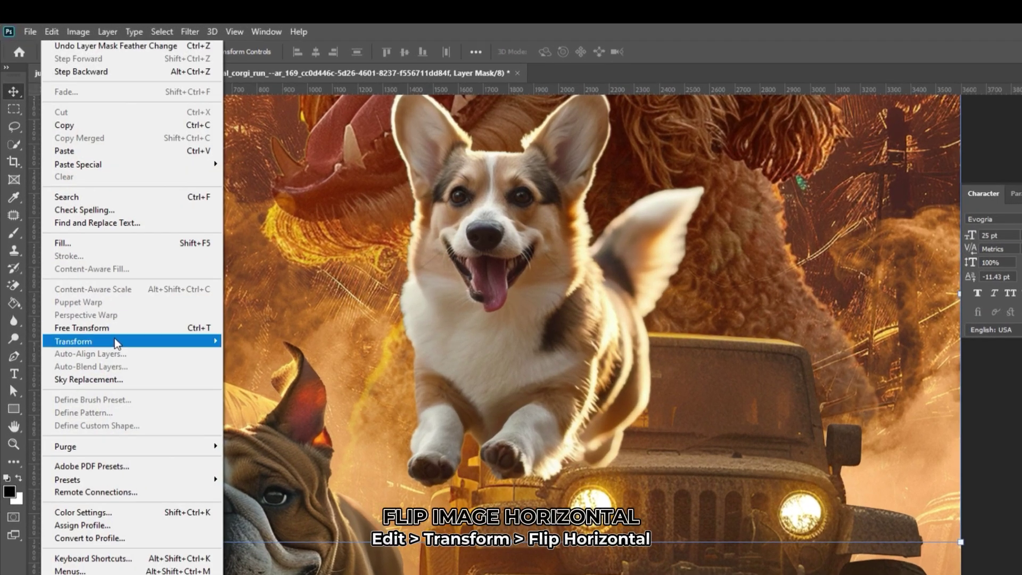
{"action": "mouse_move", "coordinate": [116, 343]}
{"action": "left_click", "coordinate": [290, 520]}
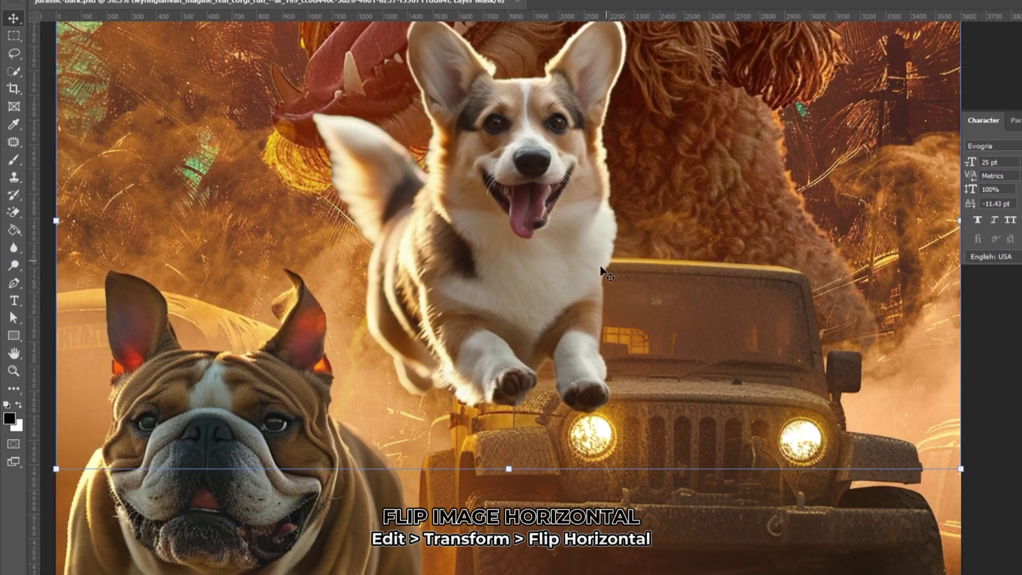
{"action": "scroll", "coordinate": [602, 271], "scroll_direction": "down", "scroll_amount": 2}
{"action": "left_click_drag", "start_coordinate": [602, 272], "coordinate": [742, 366]}
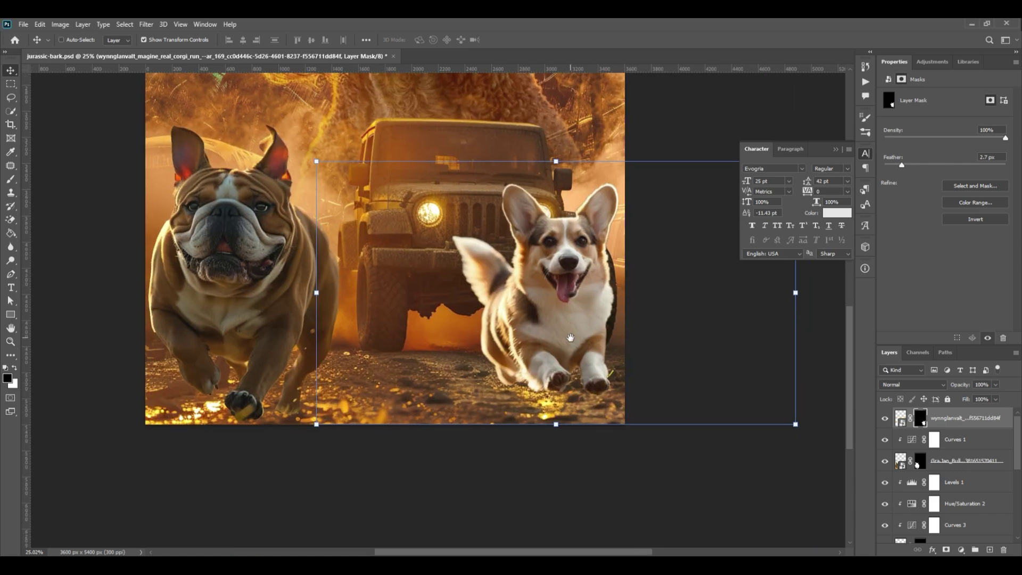
{"action": "left_click_drag", "start_coordinate": [570, 338], "coordinate": [576, 356]}
{"action": "key", "text": "ctrl+0"}
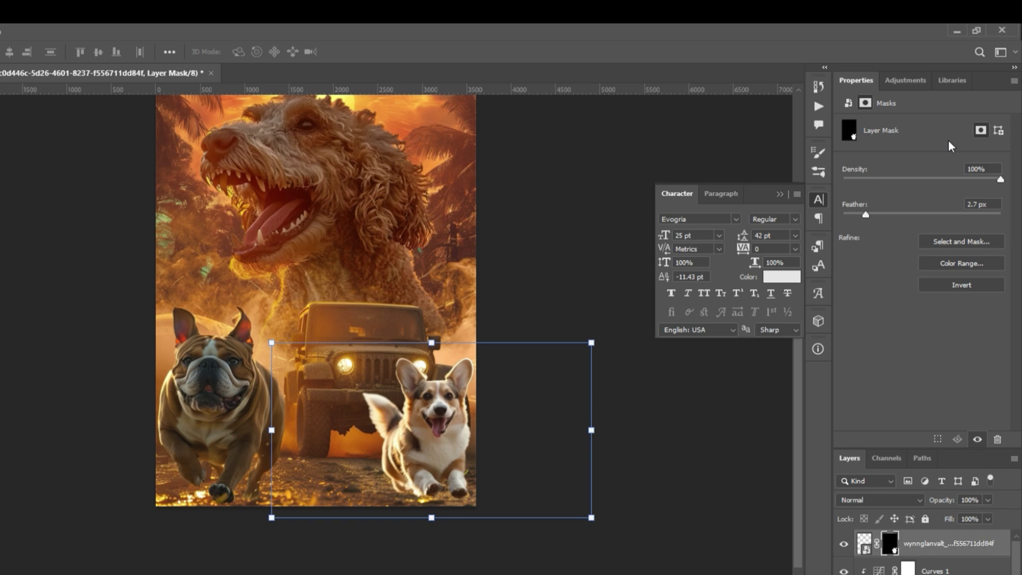
- Add a slightly darkening Curves adjustment clipped to the corgi layer
{"action": "left_click", "coordinate": [906, 79]}
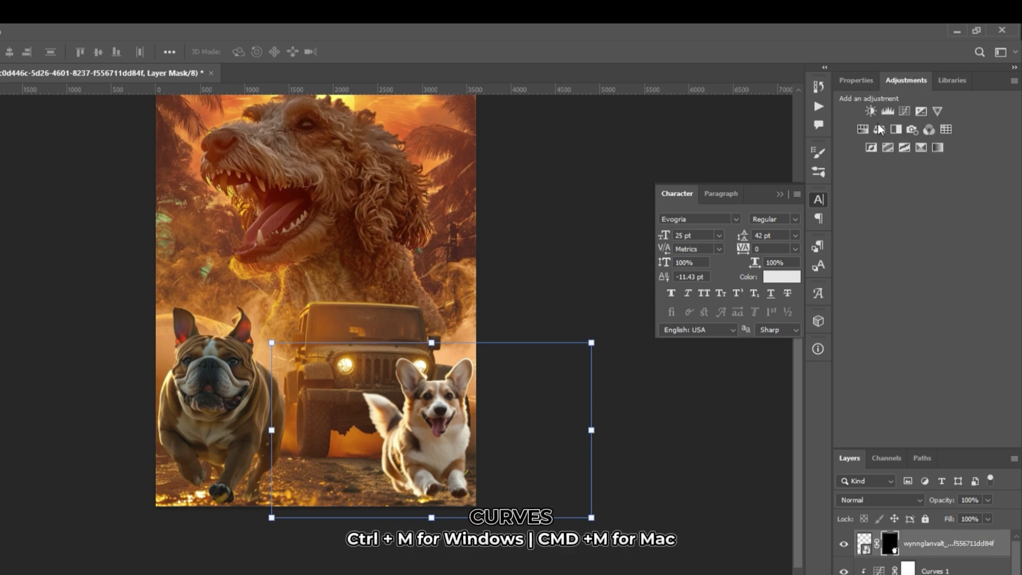
{"action": "left_click", "coordinate": [904, 112]}
{"action": "left_click_drag", "start_coordinate": [943, 214], "coordinate": [943, 225]}
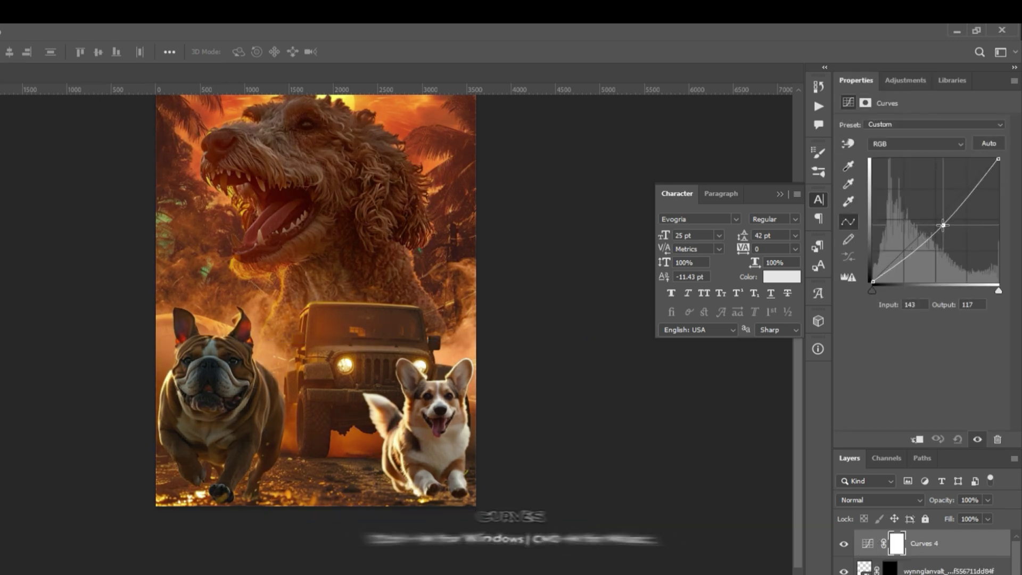
{"action": "right_click", "coordinate": [978, 543]}
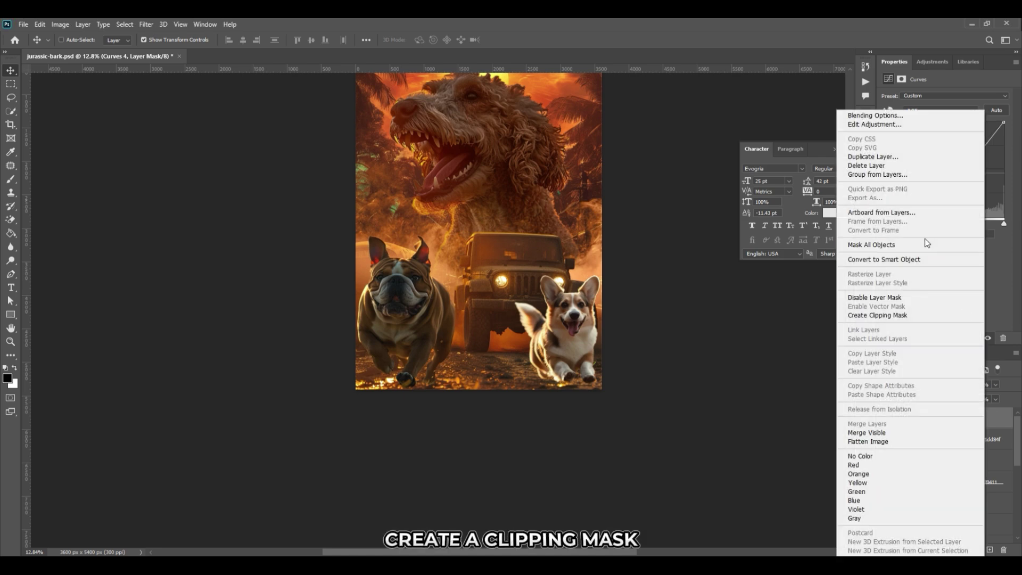
{"action": "left_click", "coordinate": [918, 316]}
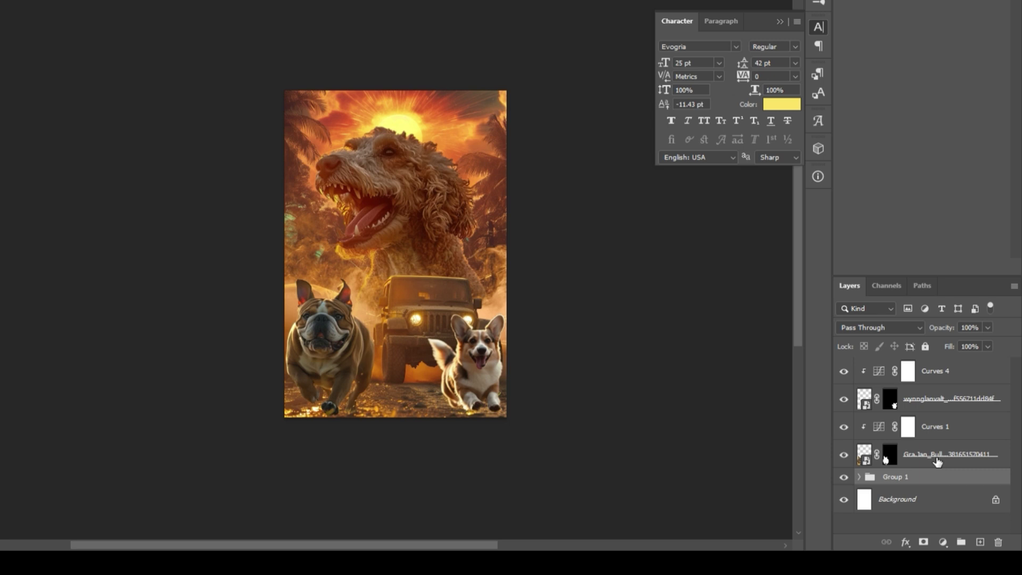
- Group the dog and curves layers, naming the groups 'foreground' and 'background'
{"action": "left_click", "coordinate": [938, 462]}
{"action": "left_click", "coordinate": [920, 372], "text": "shift"}
{"action": "key", "text": "ctrl+g"}
{"action": "double_click", "coordinate": [905, 367]}
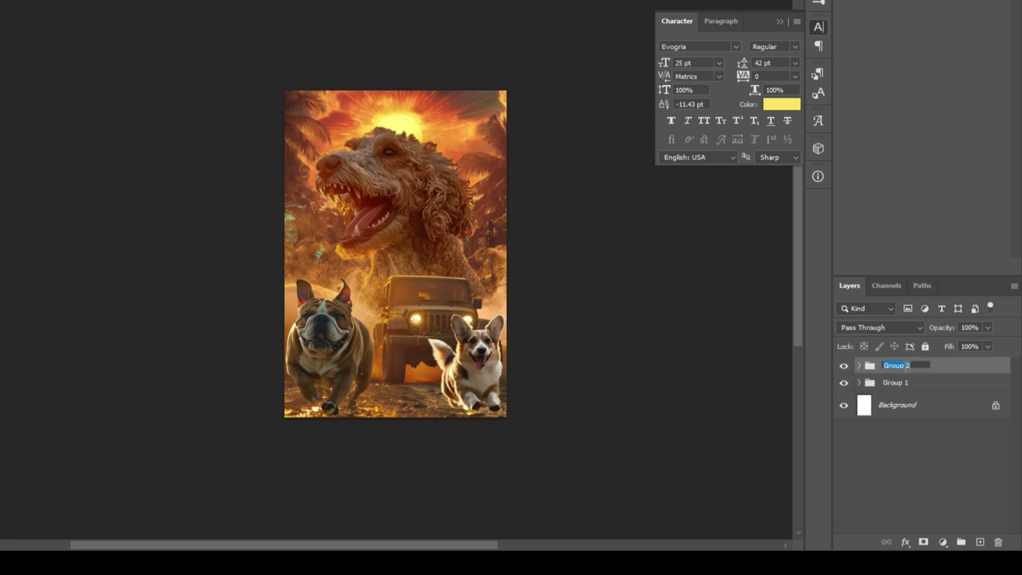
{"action": "type", "text": "foreground"}
{"action": "key", "text": "Return"}
{"action": "double_click", "coordinate": [894, 383]}
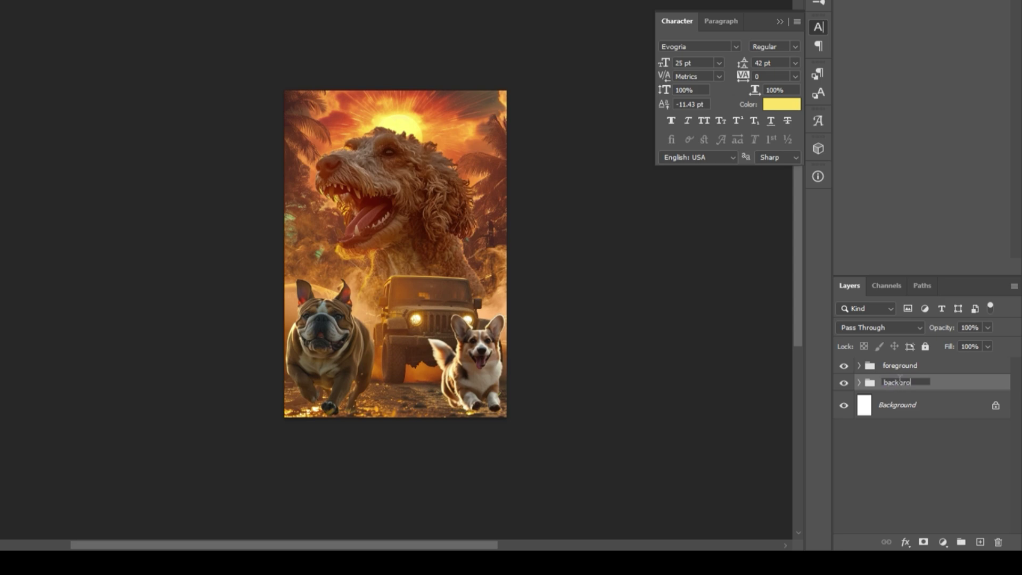
{"action": "type", "text": "background"}
{"action": "key", "text": "Return"}
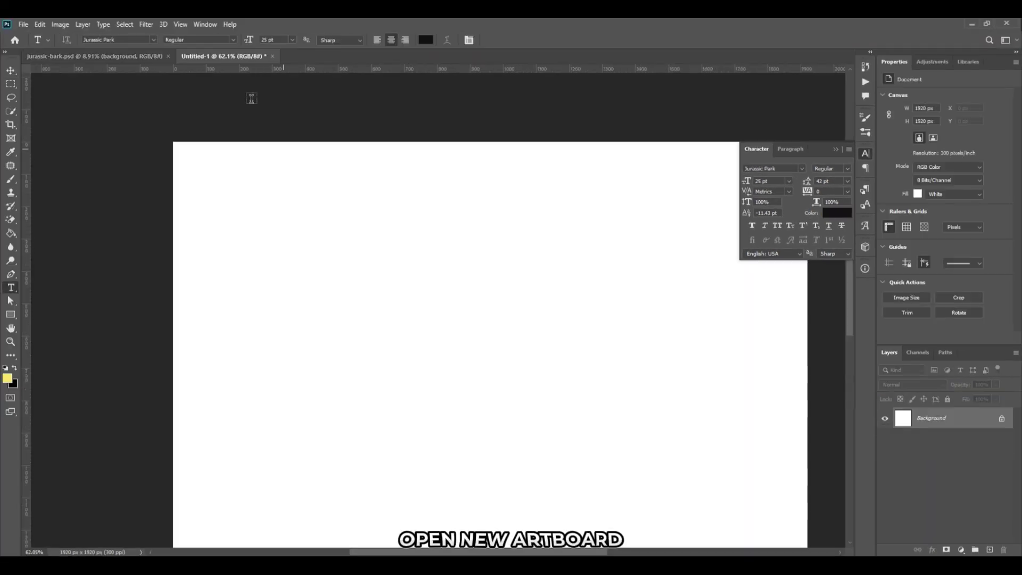
- Type 'JURASSIC BARK' on the new canvas and set it in the Jurassic Park font
{"action": "left_click", "coordinate": [153, 40]}
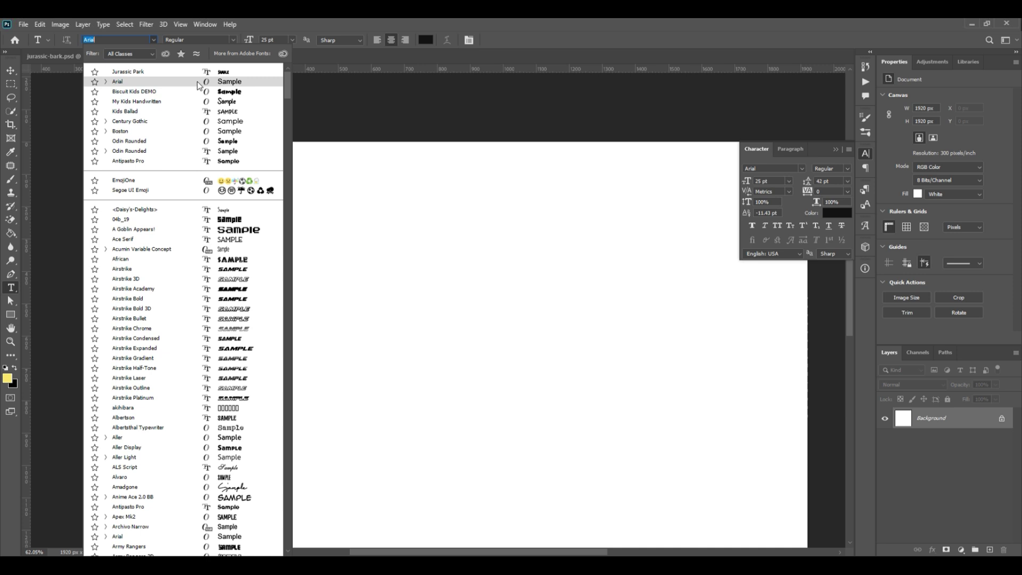
{"action": "left_click", "coordinate": [244, 116]}
{"action": "left_click", "coordinate": [365, 281]}
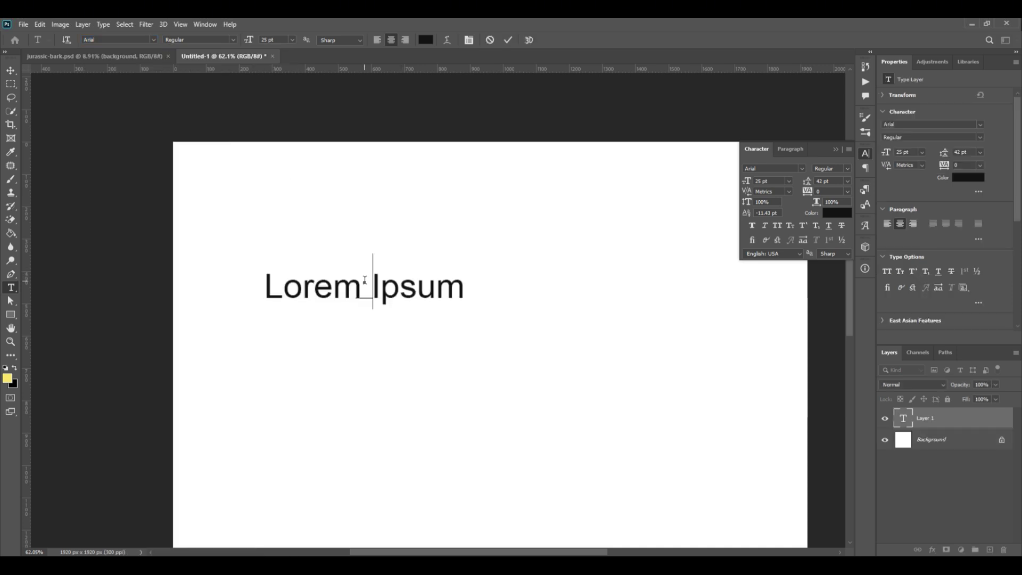
{"action": "type", "text": "JURASSIC BARK"}
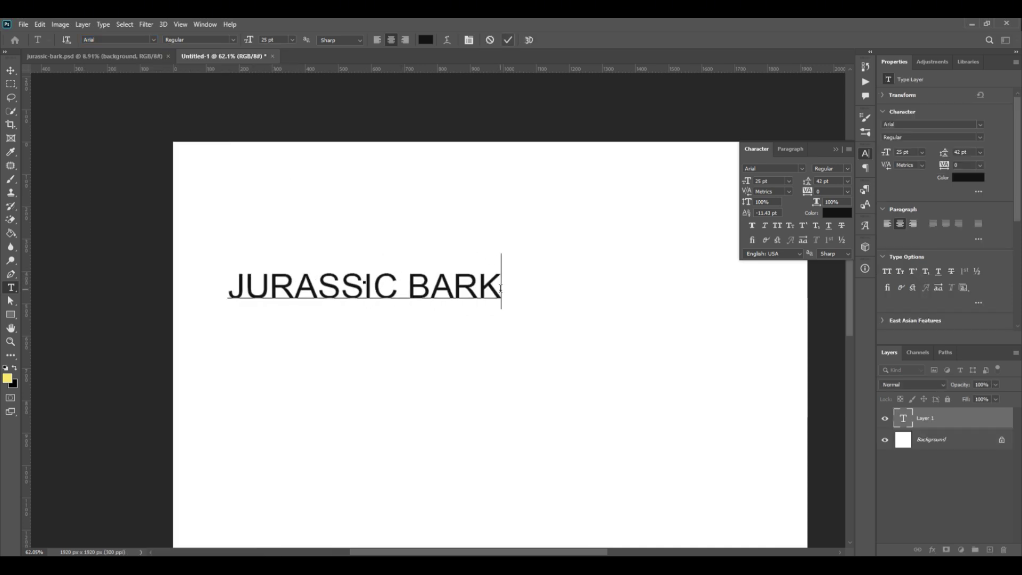
{"action": "key", "text": "ctrl+a"}
{"action": "left_click", "coordinate": [130, 39]}
{"action": "type", "text": "jura"}
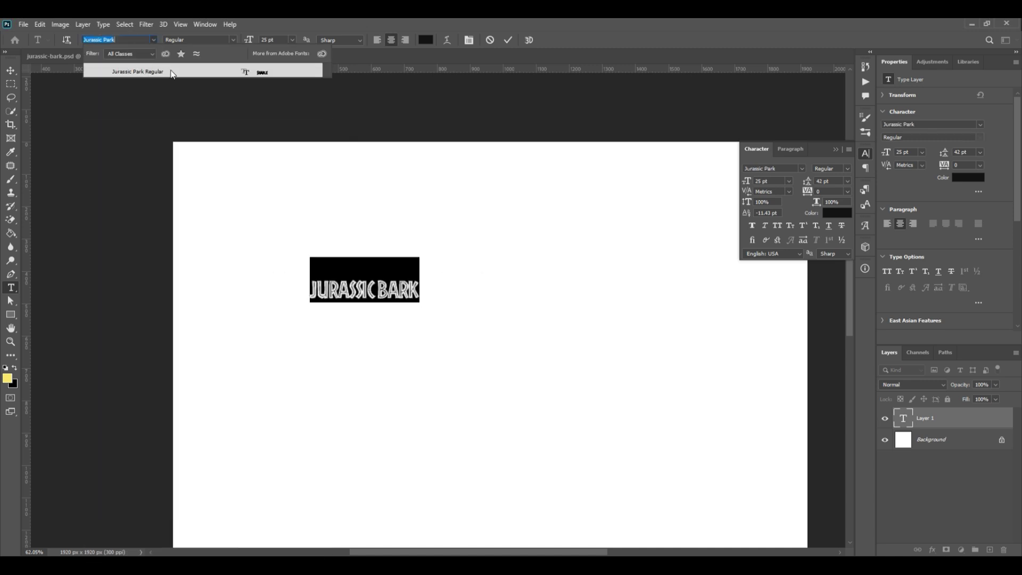
{"action": "left_click", "coordinate": [171, 71]}
{"action": "left_click", "coordinate": [509, 40]}
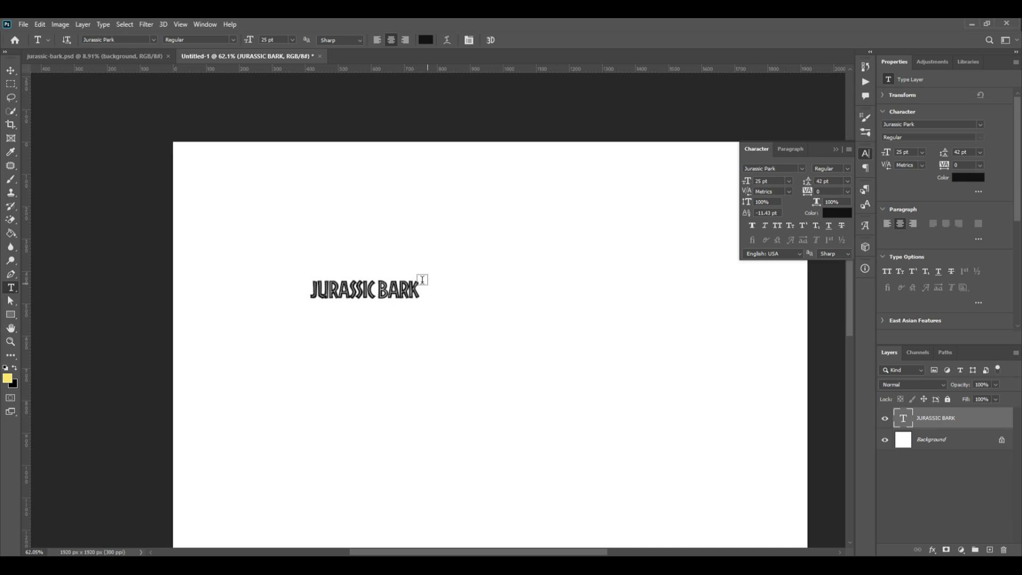
- Scale the JURASSIC BARK text up to about 532% so it spans the canvas
{"action": "key", "text": "ctrl+t"}
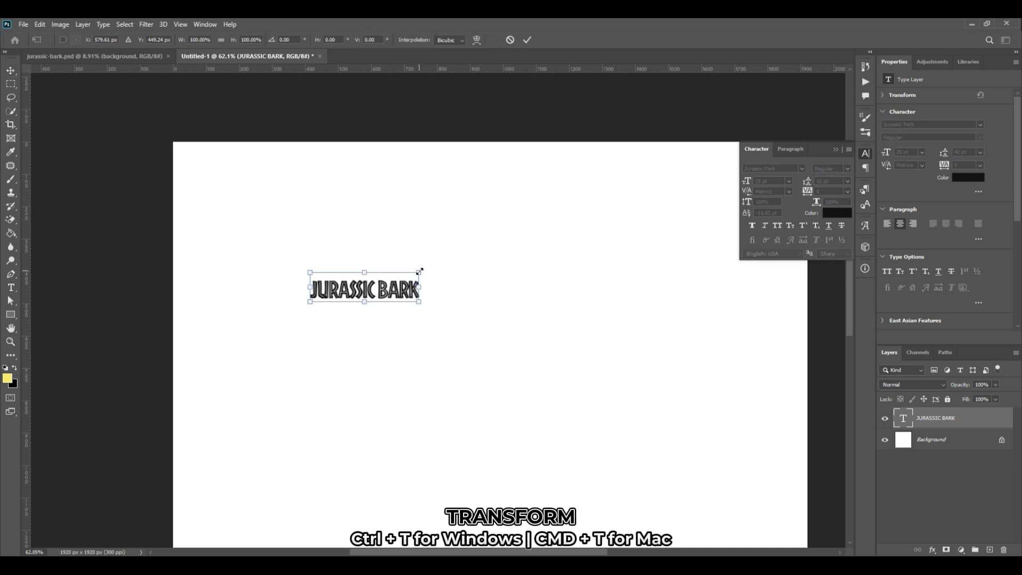
{"action": "left_click_drag", "start_coordinate": [420, 271], "coordinate": [780, 175]}
{"action": "left_click_drag", "start_coordinate": [310, 301], "coordinate": [199, 331]}
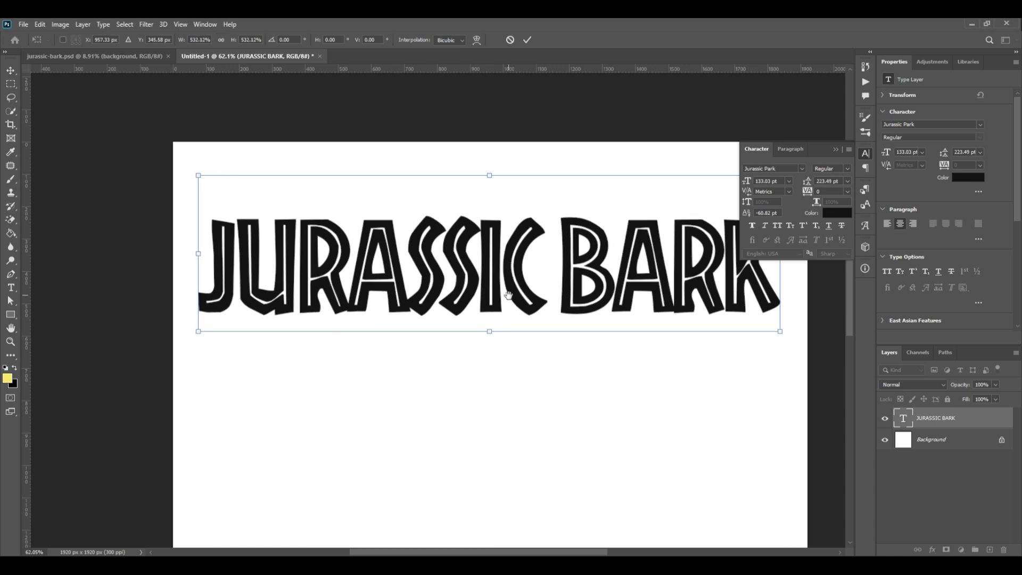
{"action": "left_click_drag", "start_coordinate": [559, 136], "coordinate": [471, 133]}
{"action": "left_click", "coordinate": [527, 40]}
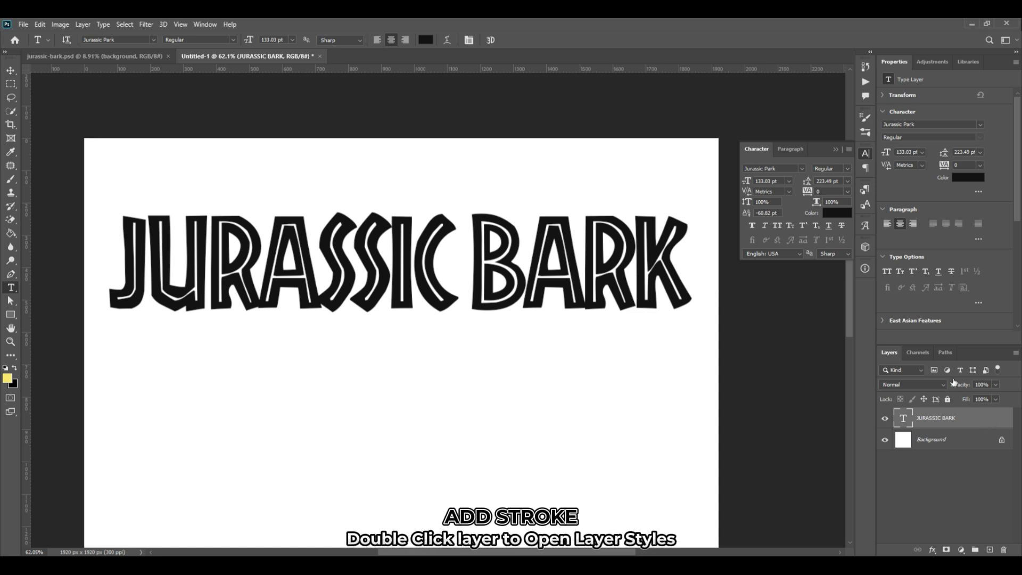
- Add a black outside stroke of 10 px to the JURASSIC BARK text layer
{"action": "double_click", "coordinate": [974, 418]}
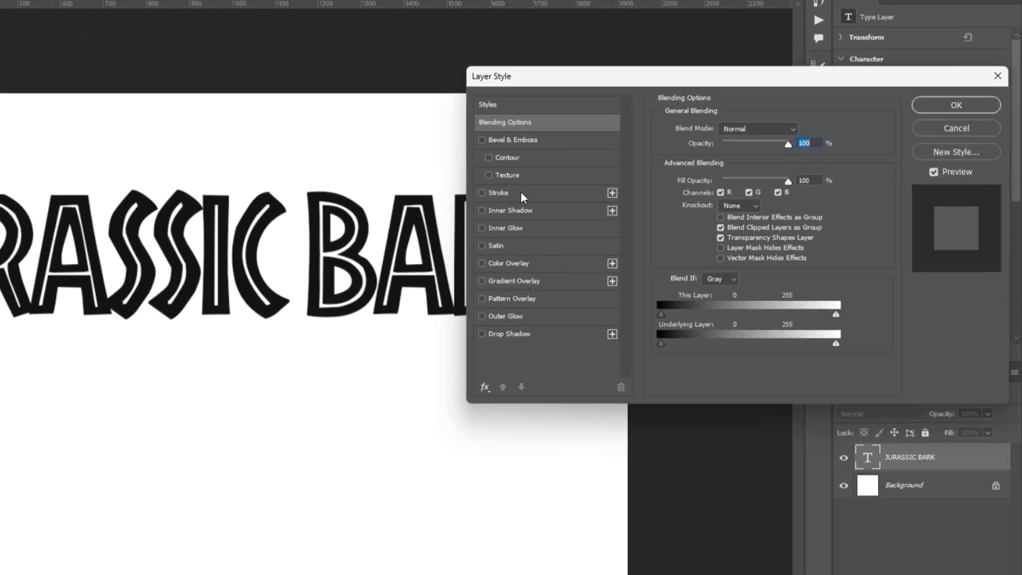
{"action": "left_click", "coordinate": [521, 195]}
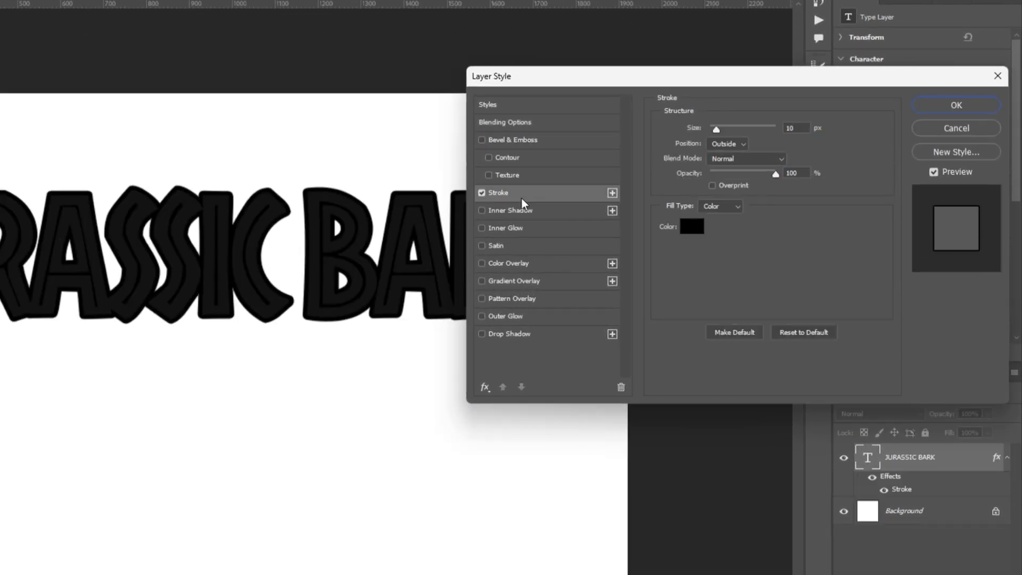
{"action": "left_click", "coordinate": [691, 227]}
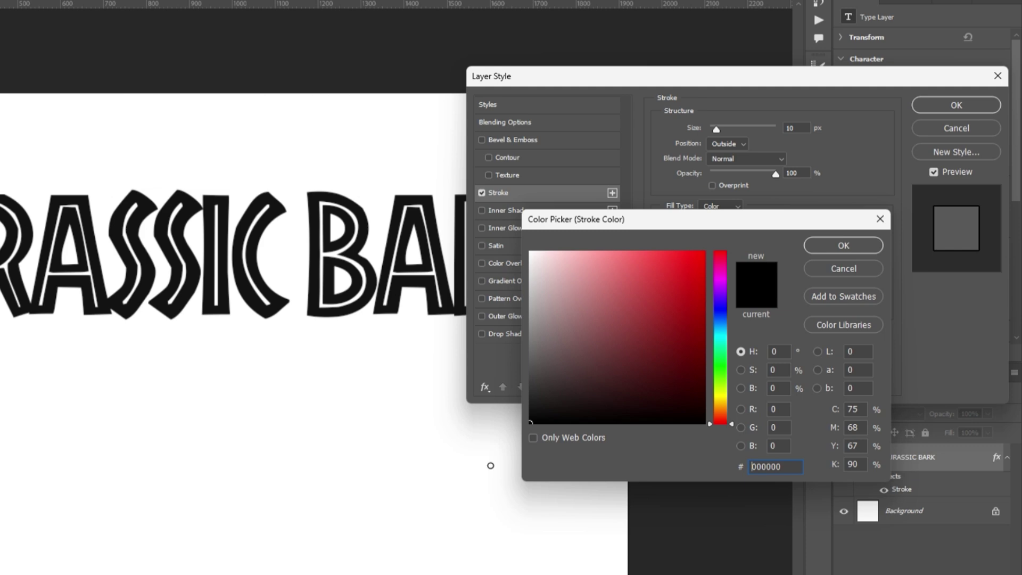
{"action": "left_click", "coordinate": [850, 246]}
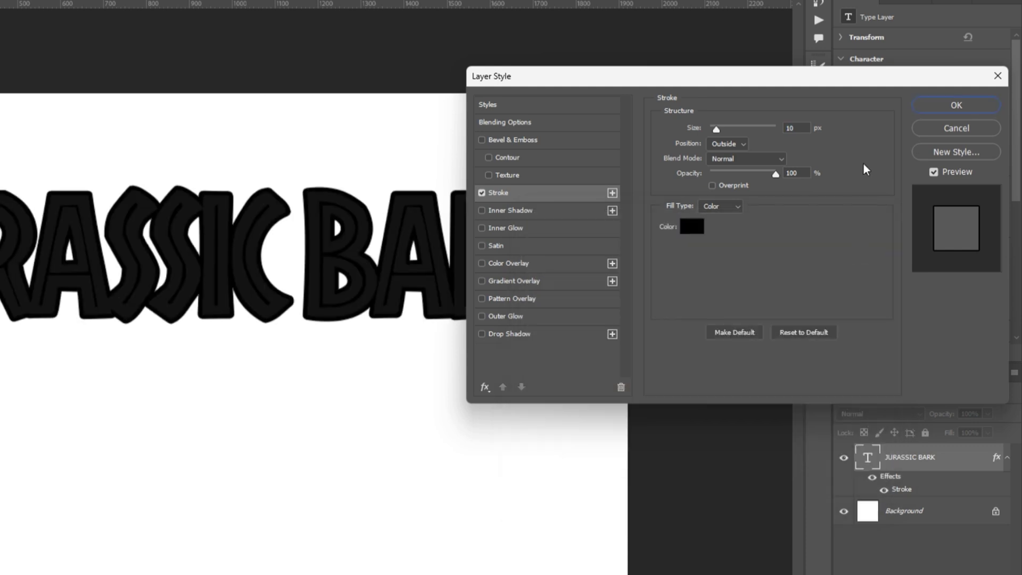
{"action": "left_click", "coordinate": [956, 105]}
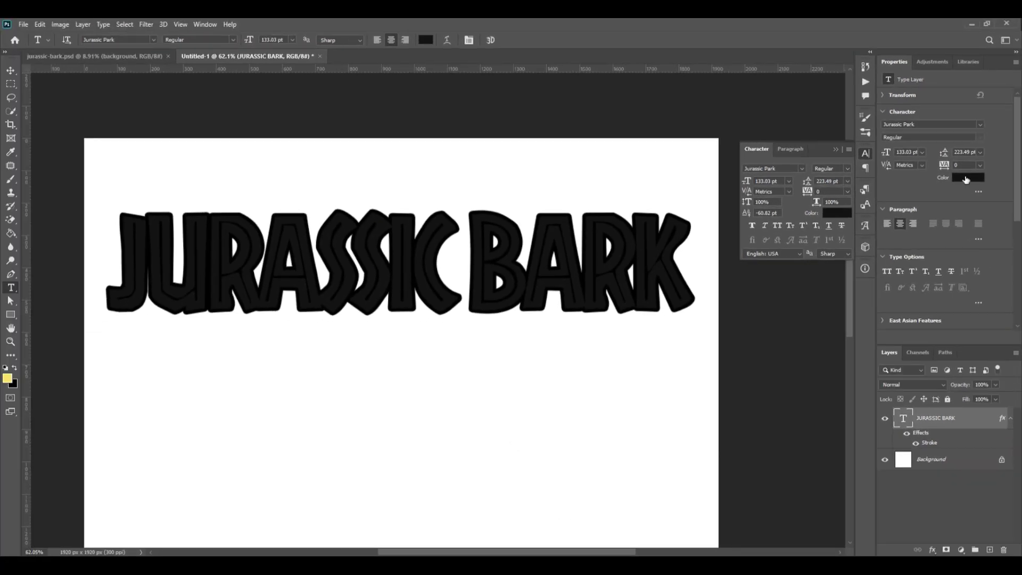
- Change the JURASSIC BARK text colour to white
{"action": "left_click", "coordinate": [966, 178]}
{"action": "left_click_drag", "start_coordinate": [676, 279], "coordinate": [642, 258]}
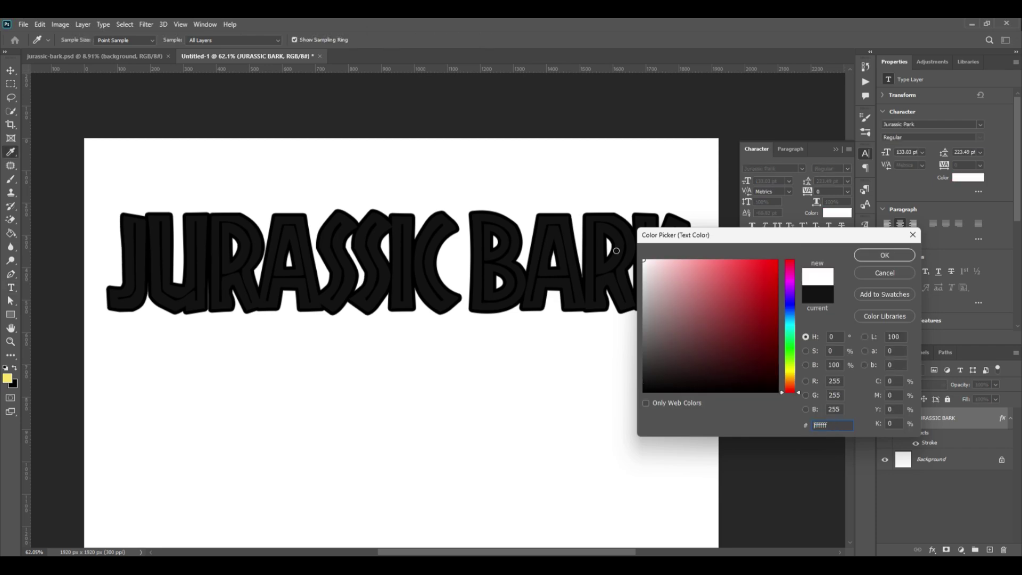
{"action": "left_click", "coordinate": [870, 257]}
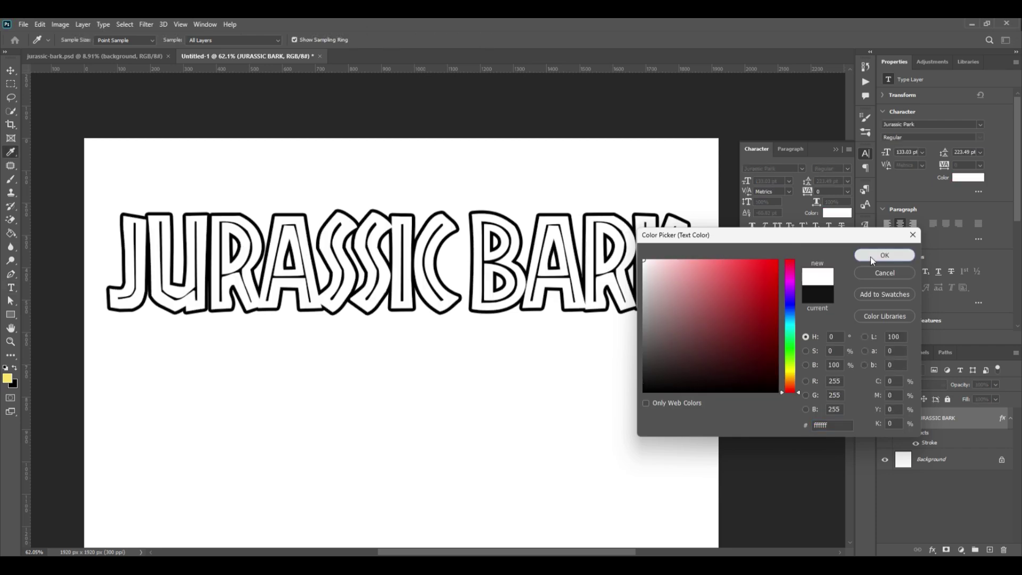
{"action": "key", "text": "m"}
{"action": "scroll", "coordinate": [577, 362], "scroll_direction": "down", "scroll_amount": 2}
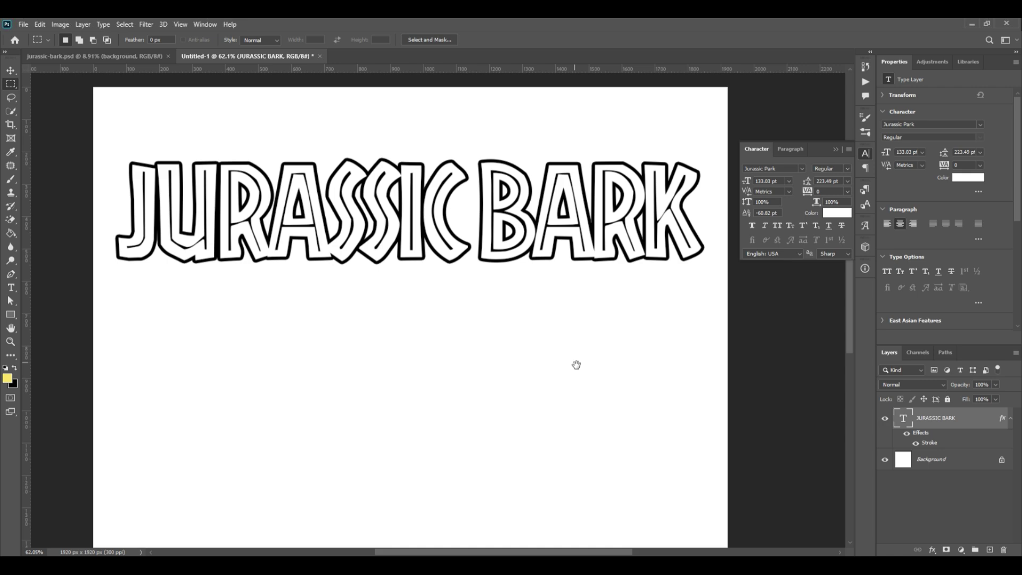
- Duplicate the JURASSIC BARK layer several times, nudging each copy downward for a stepped extrusion
{"action": "left_click_drag", "start_coordinate": [577, 363], "coordinate": [594, 384]}
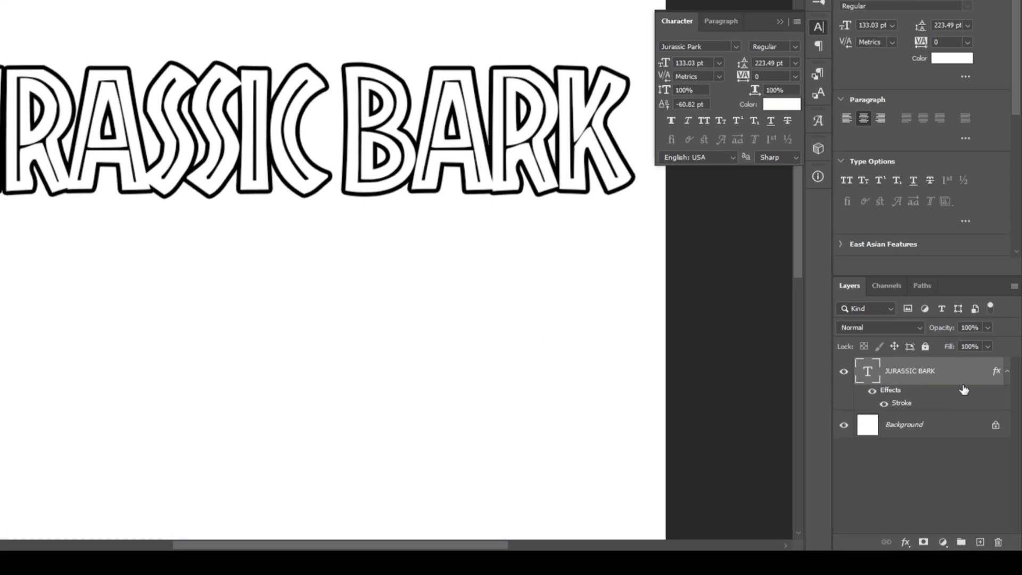
{"action": "left_click_drag", "start_coordinate": [978, 432], "coordinate": [981, 541]}
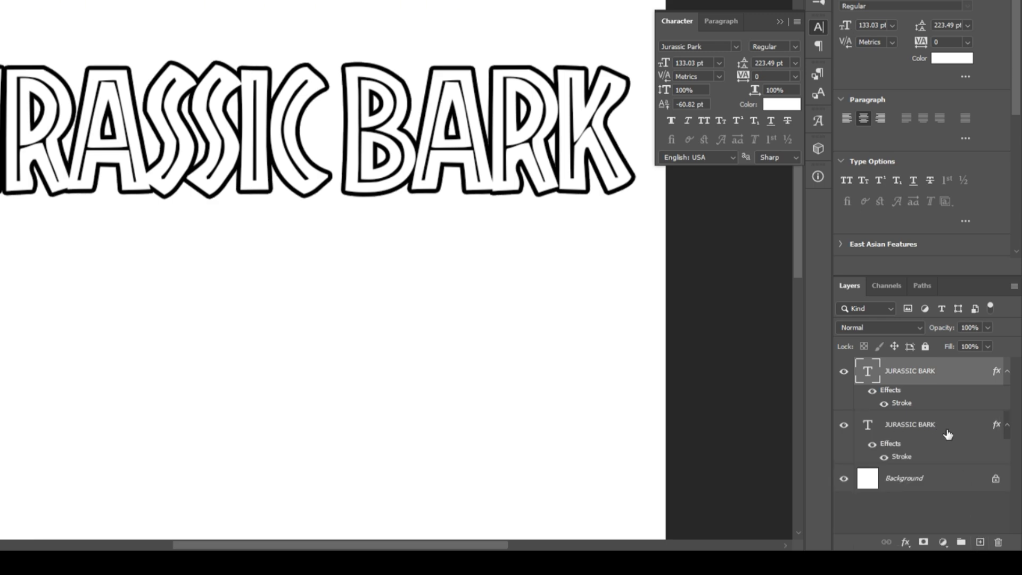
{"action": "left_click", "coordinate": [953, 427]}
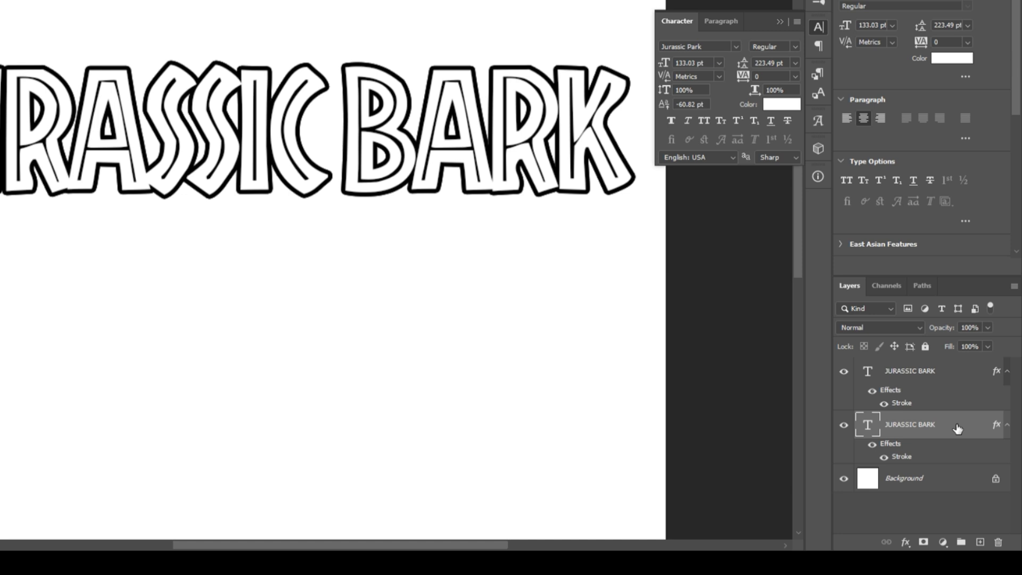
{"action": "key", "text": "ctrl+j"}
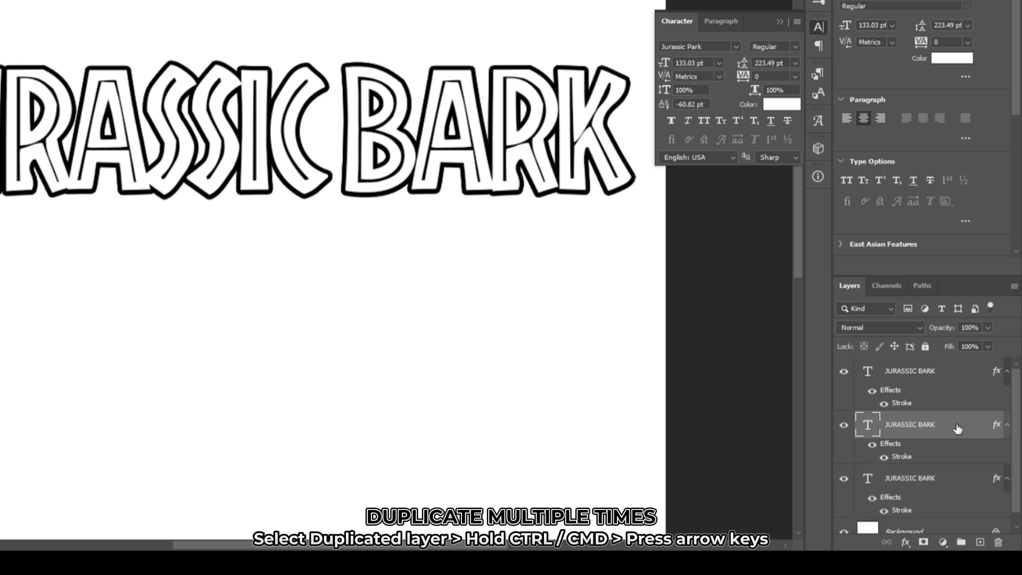
{"action": "key", "text": "ctrl+alt+Down"}
{"action": "key", "text": "ctrl+alt+Down"}
{"action": "key", "text": "ctrl+alt+Down"}
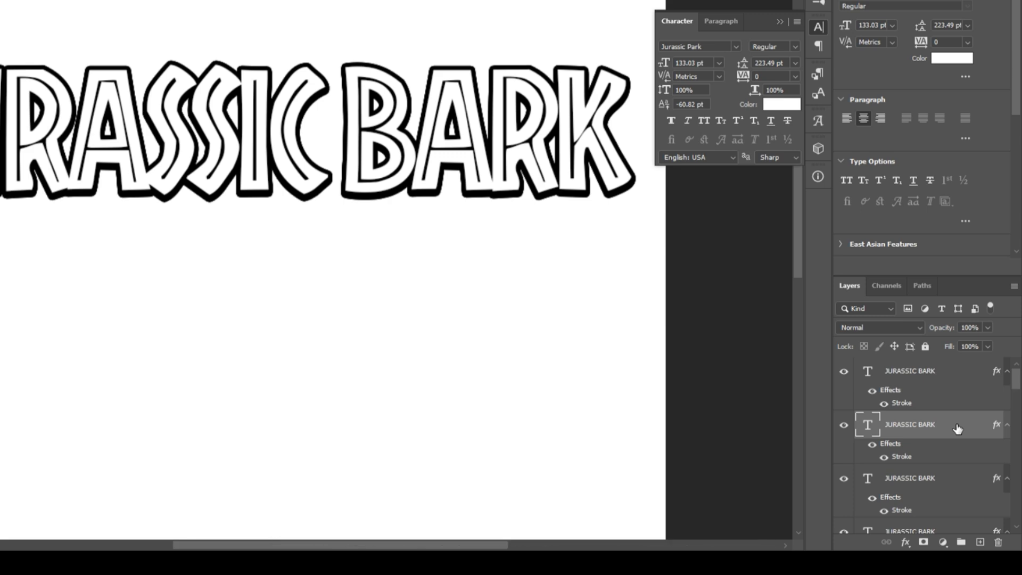
{"action": "key", "text": "shift+Down"}
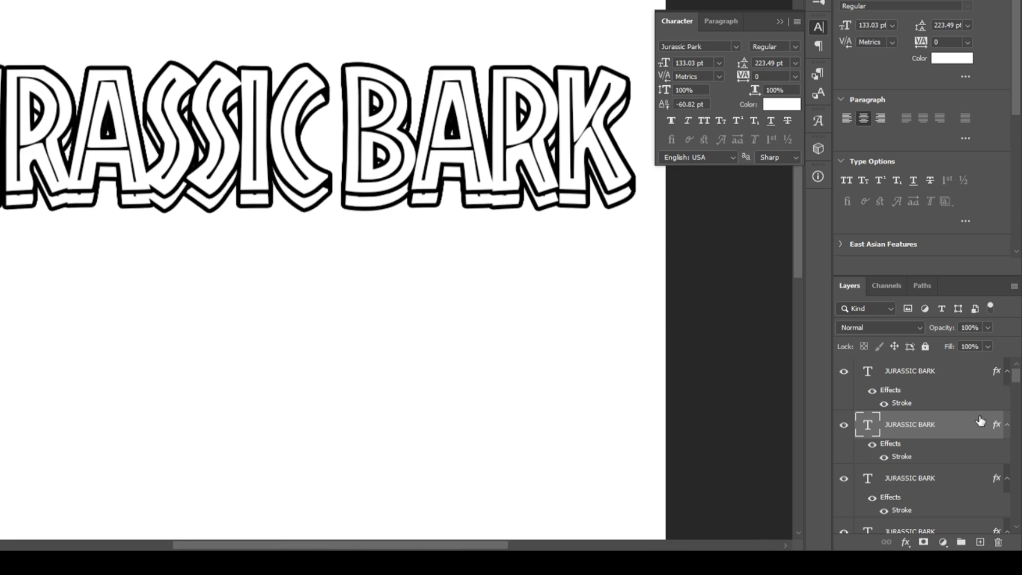
{"action": "scroll", "coordinate": [1018, 421], "scroll_direction": "down", "scroll_amount": 3}
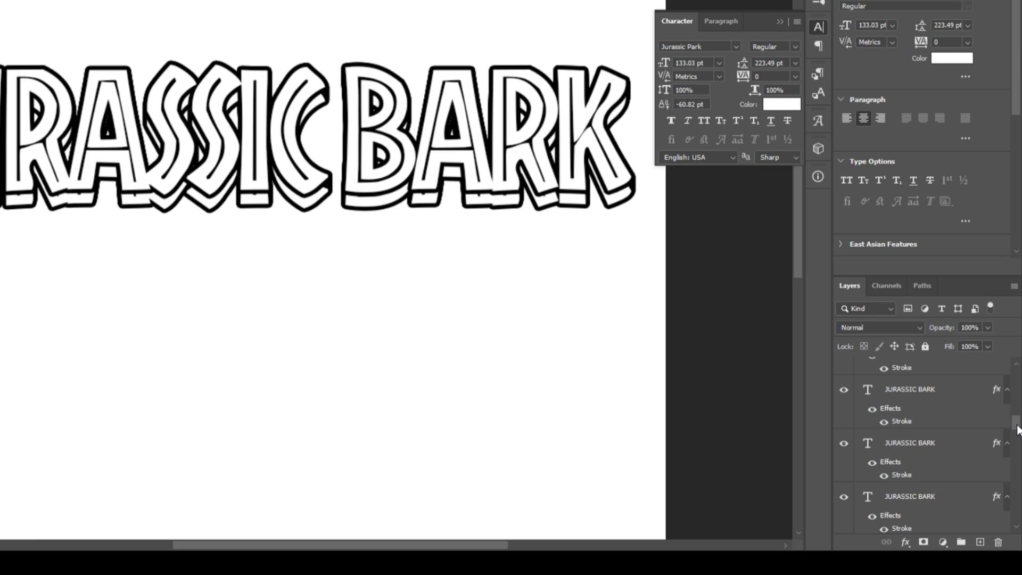
{"action": "left_click_drag", "start_coordinate": [1018, 448], "coordinate": [1019, 522]}
- Group the lower JURASSIC BARK copies into Group 1 and move a Stroke effect onto it
{"action": "left_click", "coordinate": [971, 473], "text": "shift"}
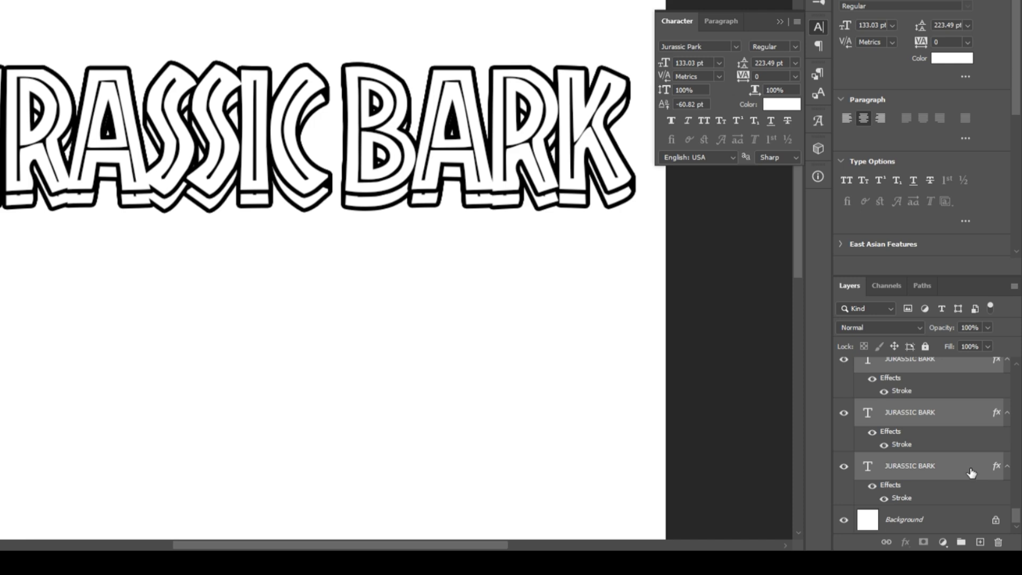
{"action": "scroll", "coordinate": [978, 440], "scroll_direction": "up", "scroll_amount": 2}
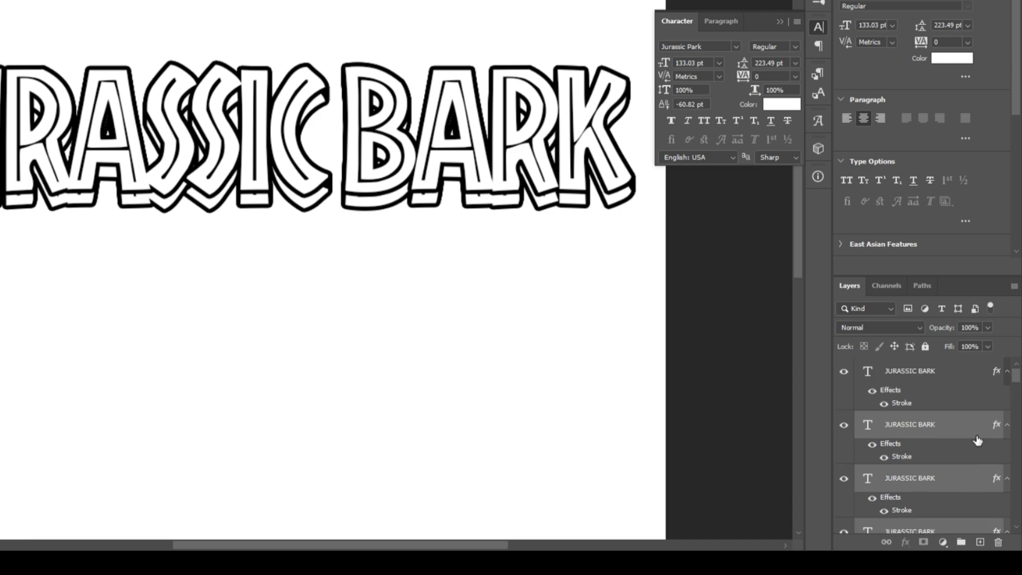
{"action": "key", "text": "ctrl+g"}
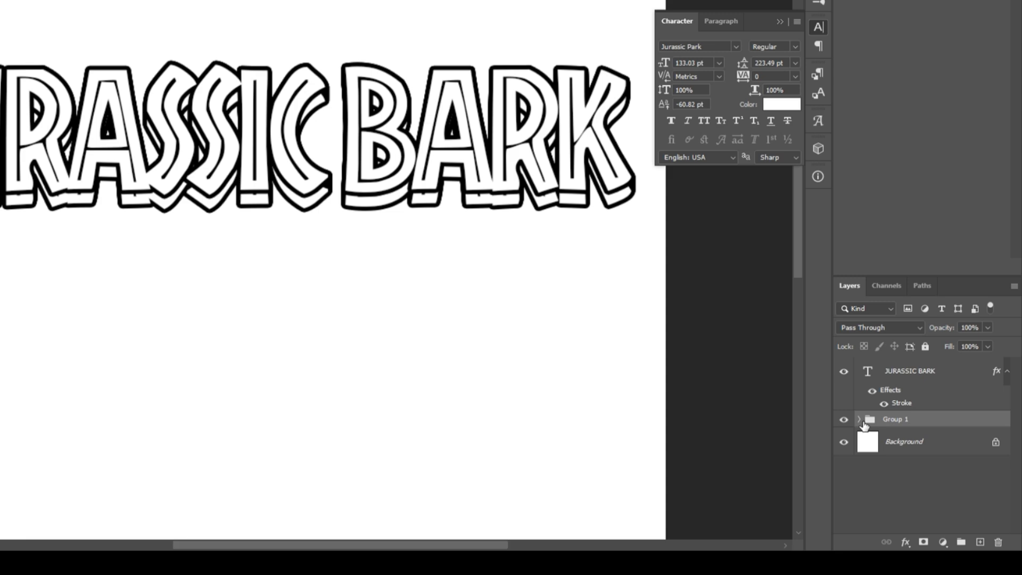
{"action": "left_click", "coordinate": [859, 419]}
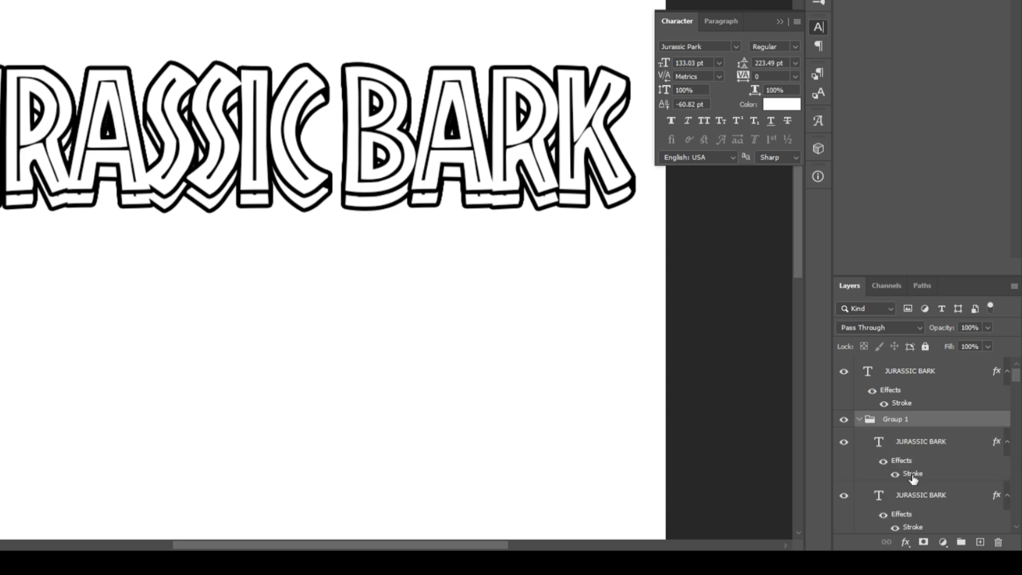
{"action": "mouse_move", "coordinate": [931, 467]}
{"action": "left_mouse_down"}
{"action": "mouse_move", "coordinate": [927, 424]}
{"action": "mouse_move", "coordinate": [937, 426]}
{"action": "left_mouse_up"}
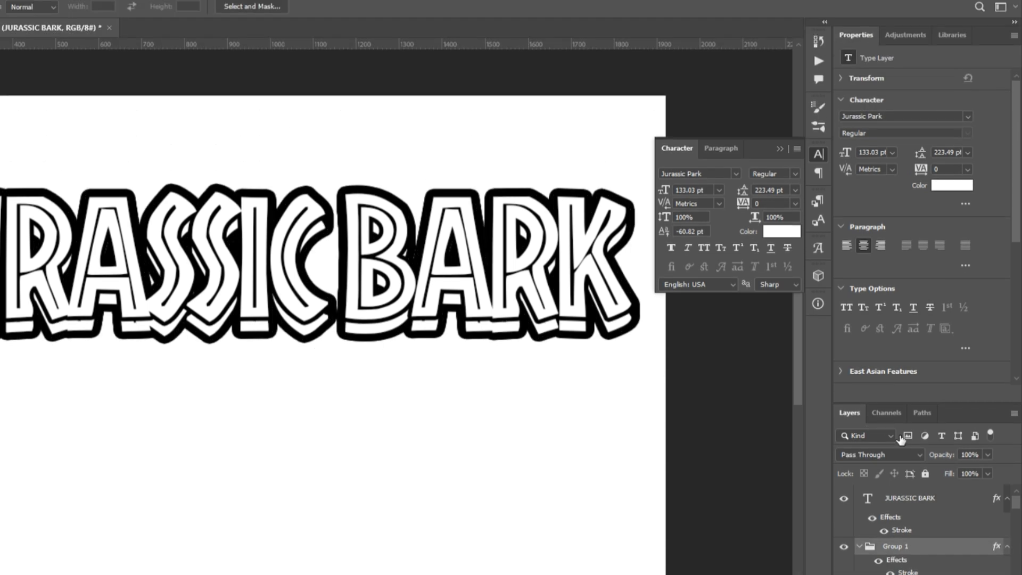
- Give Group 1 an inside stroke and a red #ea233f Color Overlay
{"action": "double_click", "coordinate": [947, 546]}
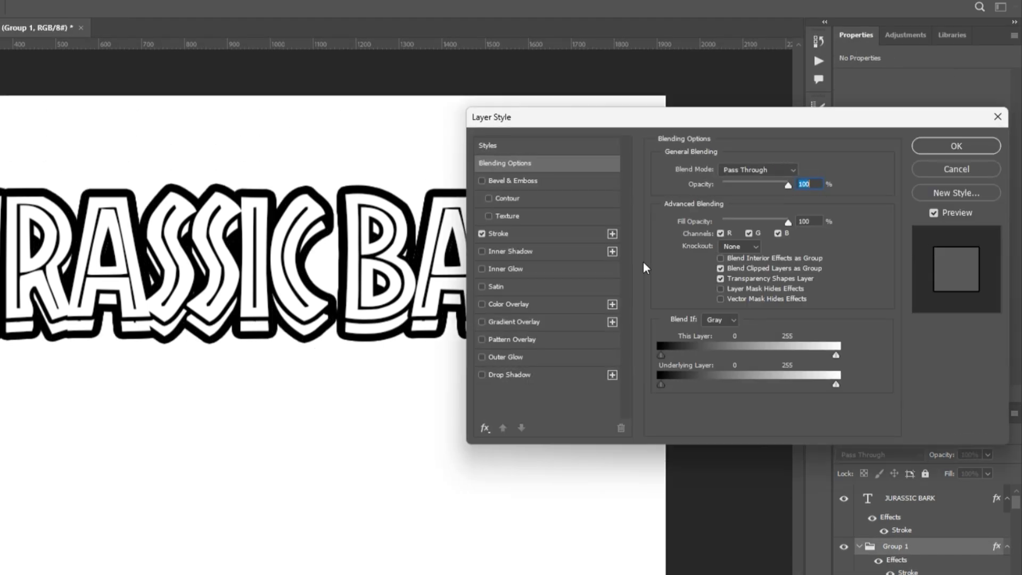
{"action": "left_click", "coordinate": [583, 234]}
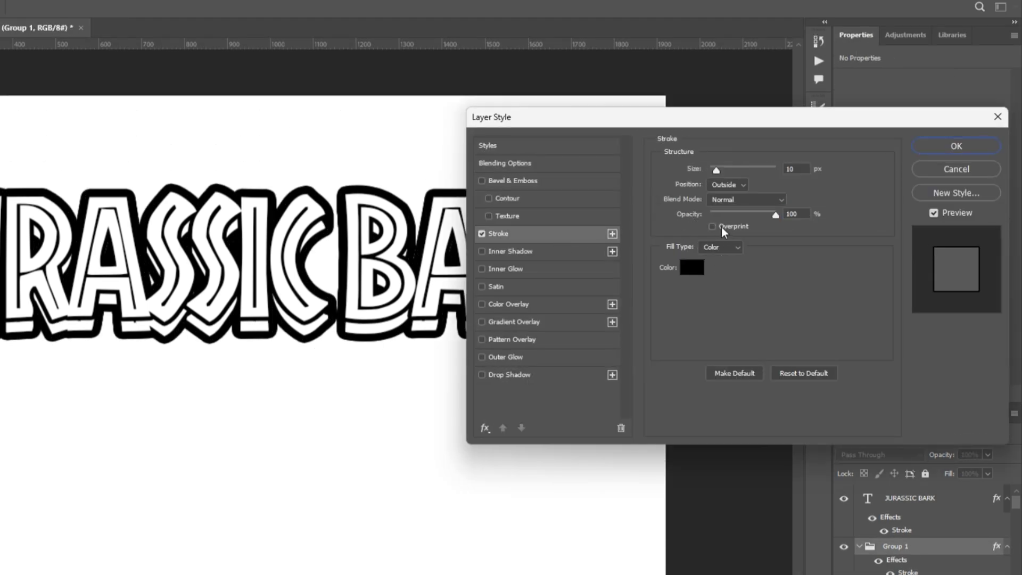
{"action": "left_click", "coordinate": [734, 186]}
{"action": "left_click", "coordinate": [728, 206]}
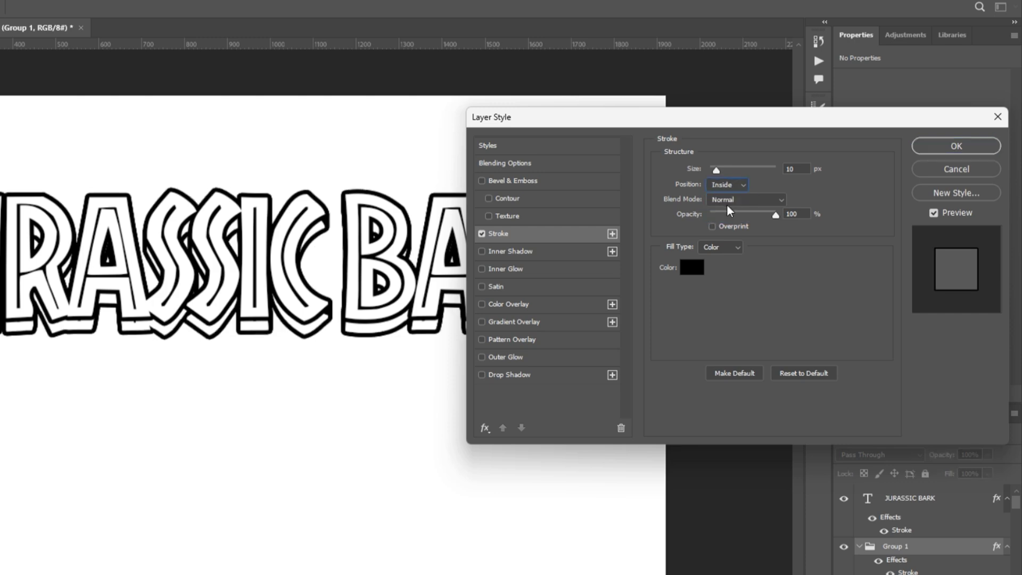
{"action": "left_click", "coordinate": [543, 306]}
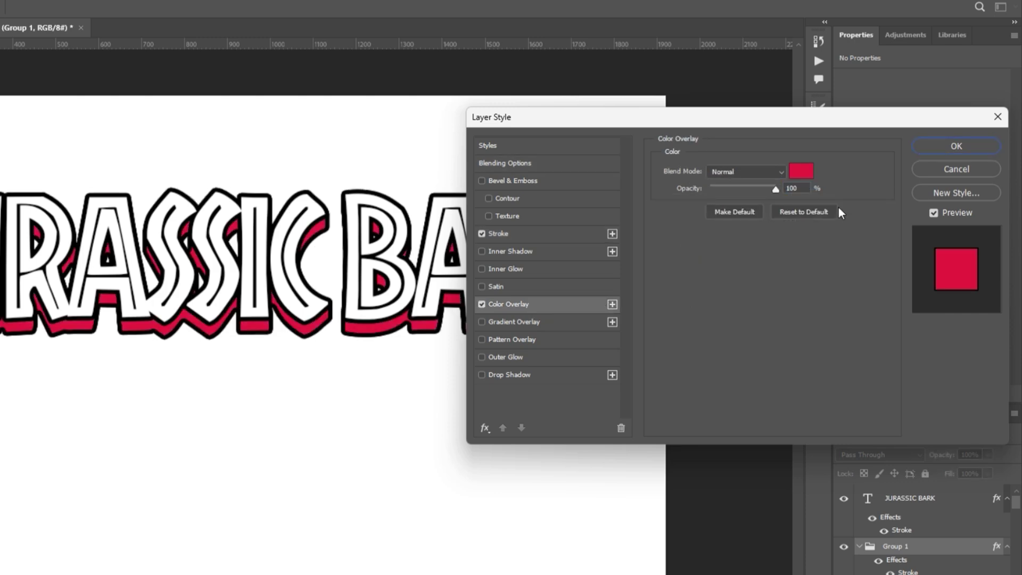
{"action": "left_click", "coordinate": [800, 176]}
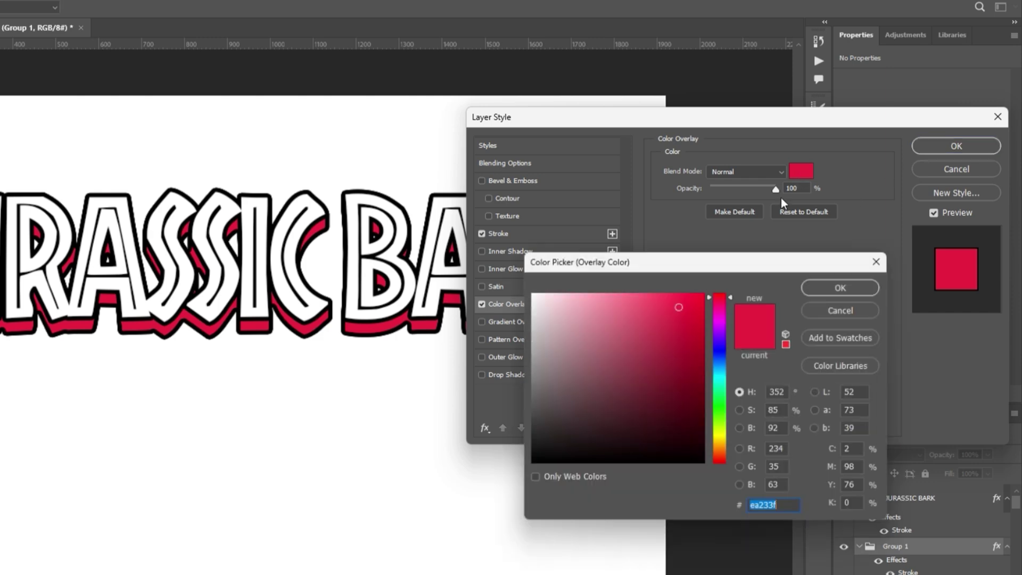
{"action": "left_click", "coordinate": [844, 286]}
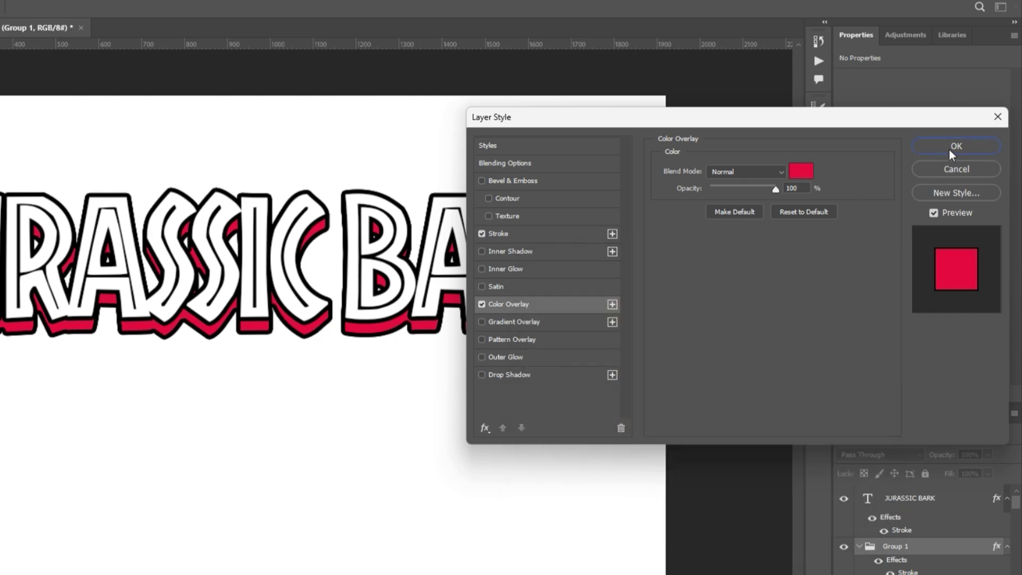
{"action": "left_click", "coordinate": [952, 152]}
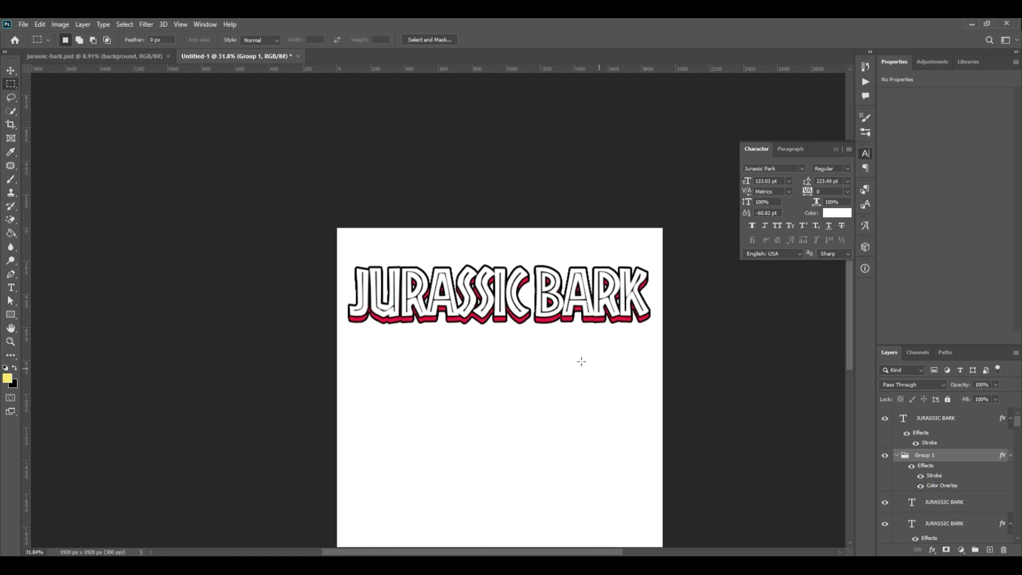
- Convert the JURASSIC BARK title layers into a single smart object
{"action": "scroll", "coordinate": [581, 361], "scroll_direction": "right", "scroll_amount": 3}
{"action": "scroll", "coordinate": [581, 362], "scroll_direction": "down", "scroll_amount": 2}
{"action": "left_click", "coordinate": [898, 457]}
{"action": "left_click", "coordinate": [966, 422]}
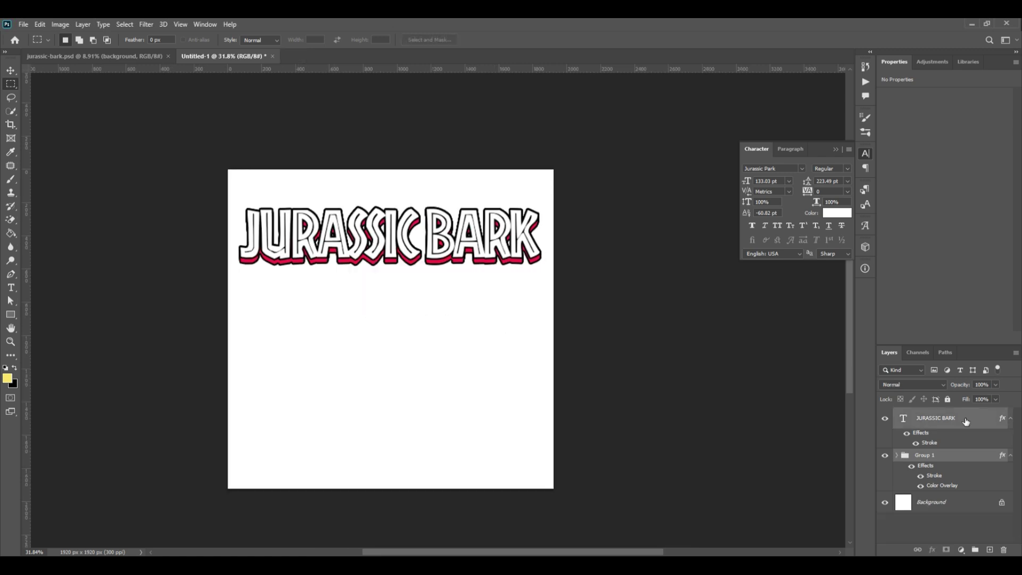
{"action": "right_click", "coordinate": [963, 421]}
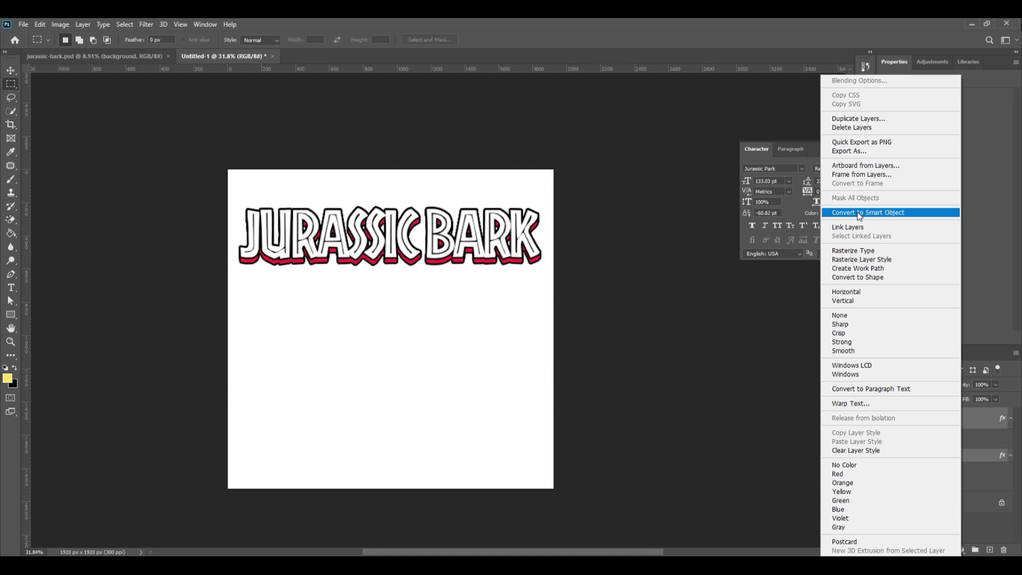
{"action": "left_click", "coordinate": [858, 212]}
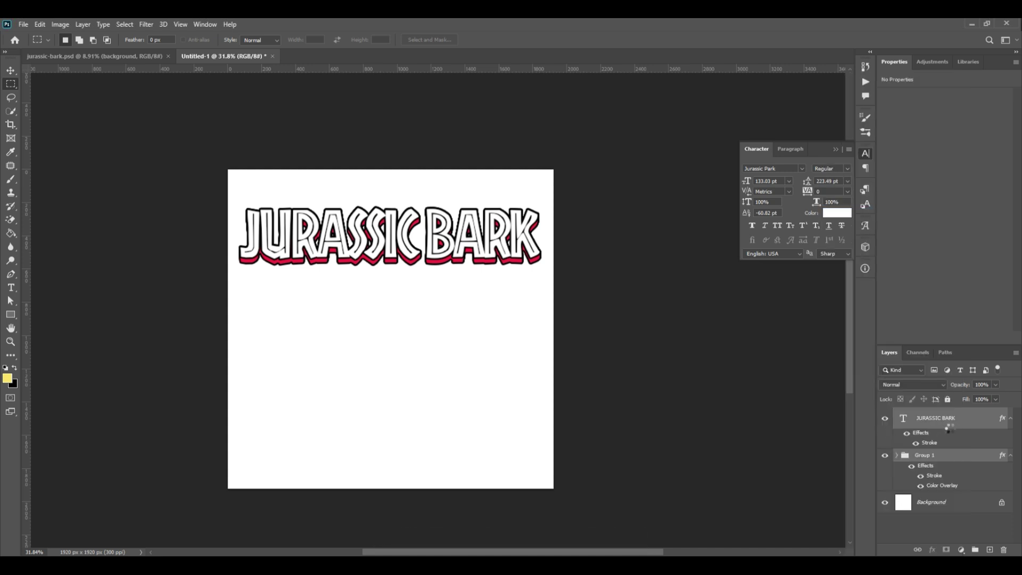
- Duplicate the title smart object into the jurassic-bark.psd document
{"action": "right_click", "coordinate": [980, 424]}
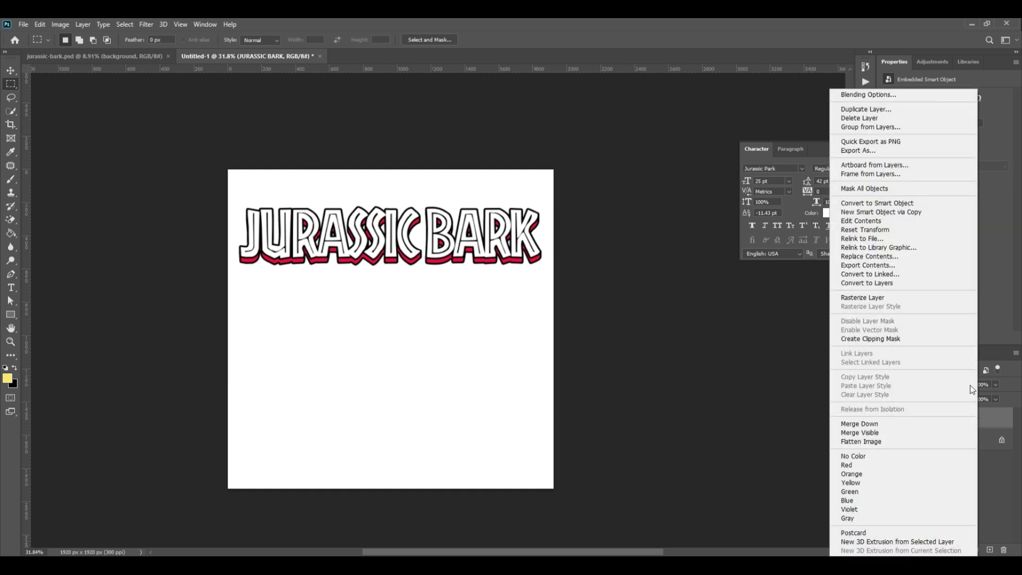
{"action": "left_click", "coordinate": [878, 112]}
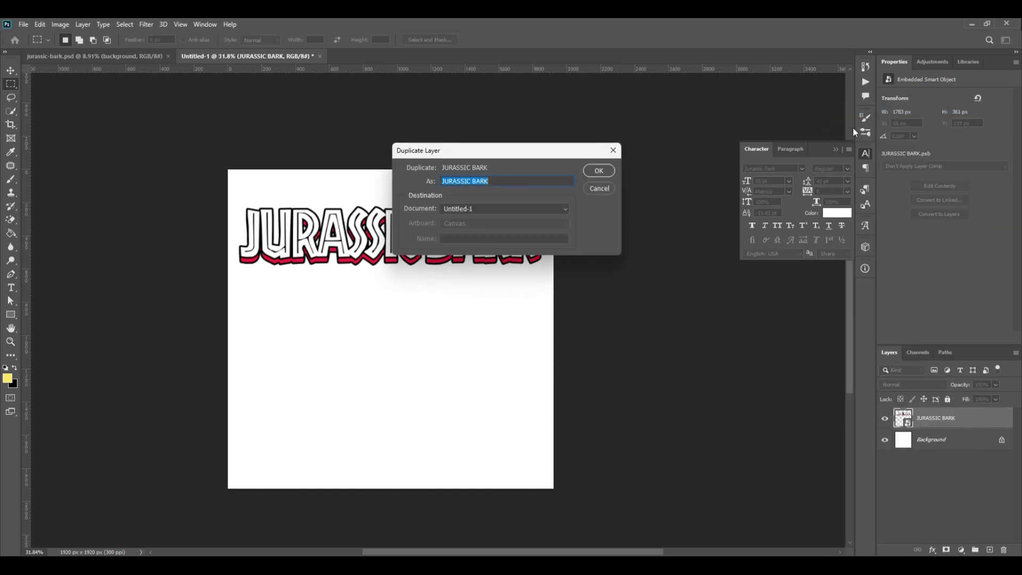
{"action": "left_click", "coordinate": [462, 211]}
{"action": "left_click", "coordinate": [471, 219]}
- Finish copying the title into jurassic-bark.psd and enlarge it across the top of the poster
{"action": "left_click", "coordinate": [596, 173]}
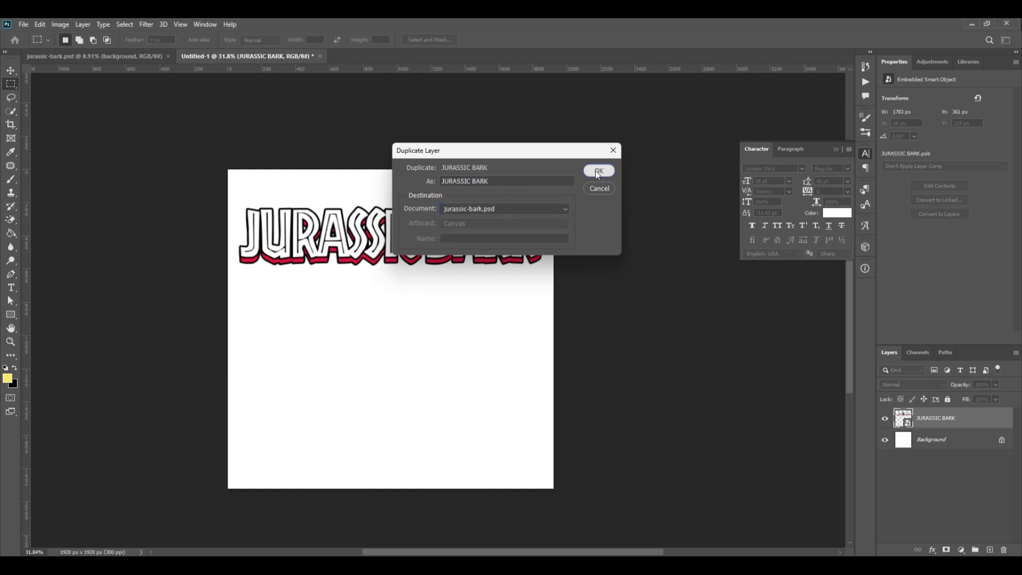
{"action": "left_click", "coordinate": [107, 57]}
{"action": "key", "text": "v"}
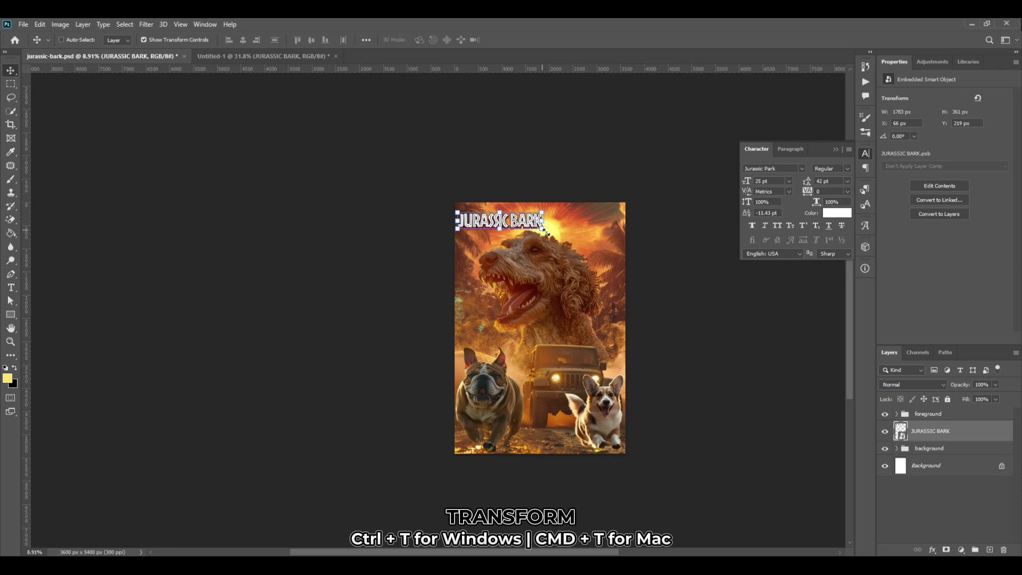
{"action": "left_click_drag", "start_coordinate": [544, 230], "coordinate": [625, 238]}
{"action": "scroll", "coordinate": [543, 213], "scroll_direction": "up", "scroll_amount": 4}
{"action": "left_click_drag", "start_coordinate": [543, 213], "coordinate": [538, 181]}
{"action": "key", "text": "Return"}
- Move the JURASSIC BARK layer down into the background group, beneath the foreground dogs
{"action": "key", "text": "m"}
{"action": "scroll", "coordinate": [533, 320], "scroll_direction": "right", "scroll_amount": 3}
{"action": "scroll", "coordinate": [560, 323], "scroll_direction": "down", "scroll_amount": 3}
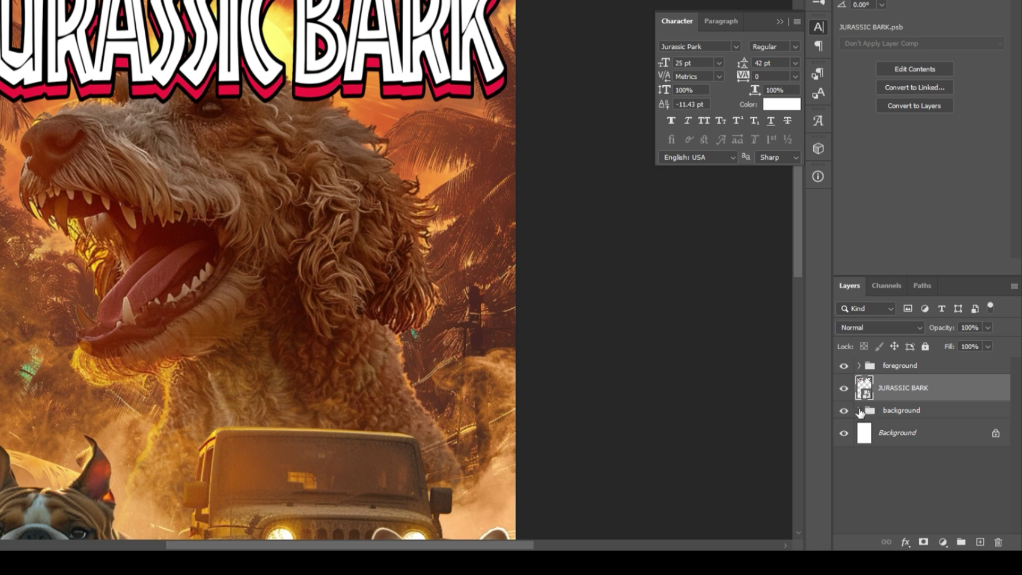
{"action": "left_click", "coordinate": [860, 411]}
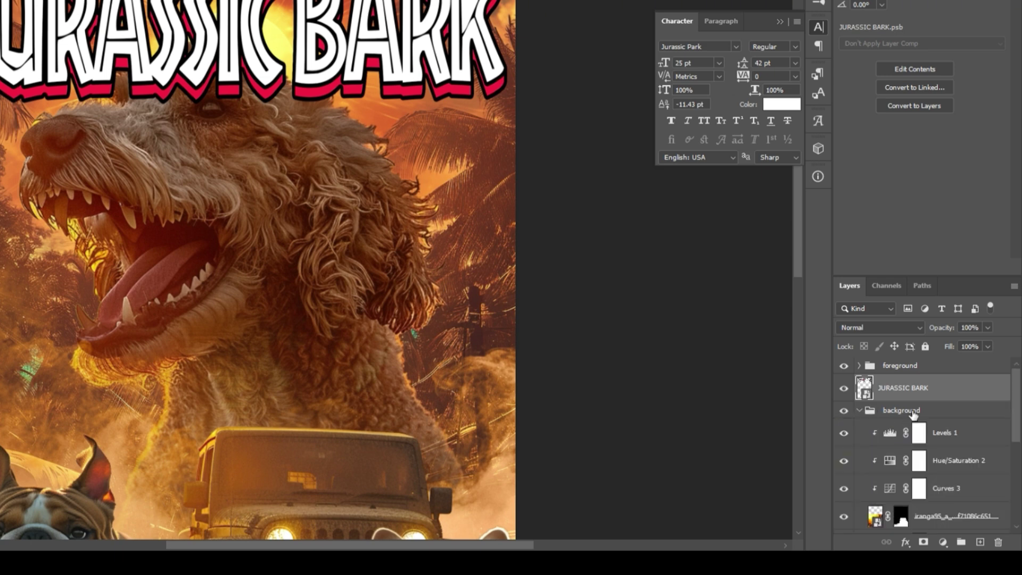
{"action": "left_click_drag", "start_coordinate": [949, 392], "coordinate": [949, 451]}
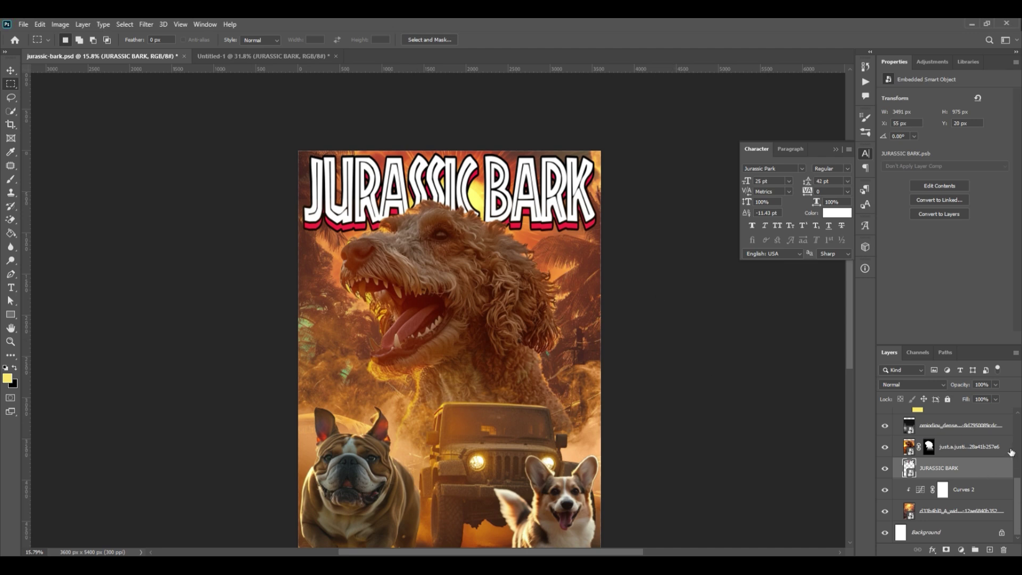
- Paste the grey stone texture and stretch it across the poster top over the title
{"action": "key", "text": "ctrl+v"}
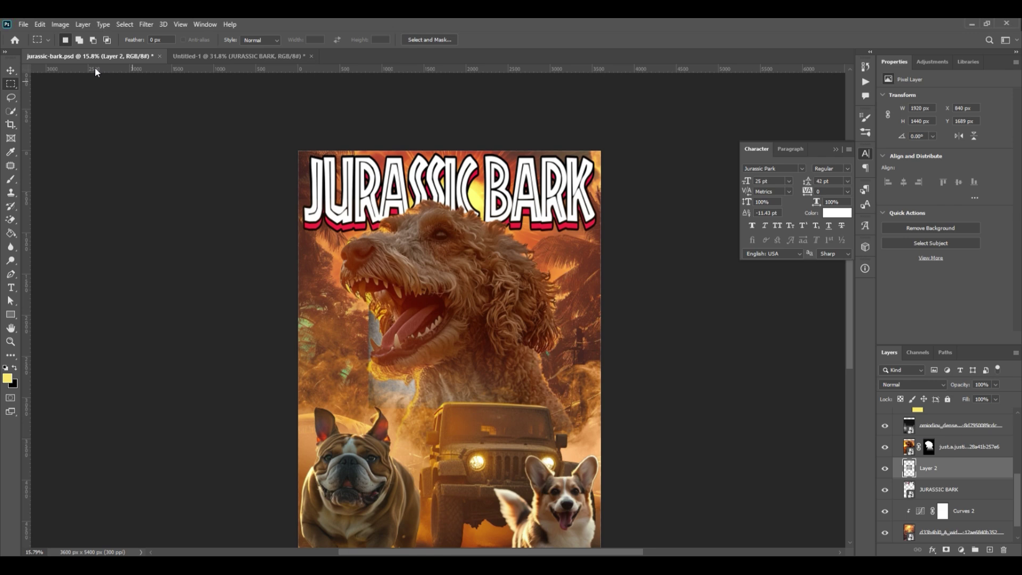
{"action": "left_click", "coordinate": [9, 69]}
{"action": "left_click_drag", "start_coordinate": [509, 381], "coordinate": [450, 238]}
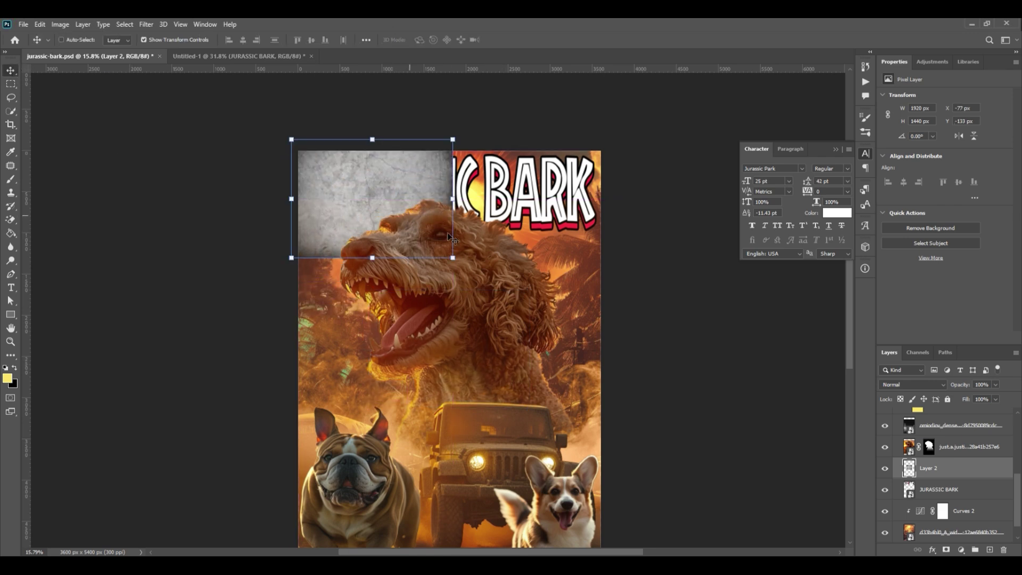
{"action": "left_click_drag", "start_coordinate": [449, 195], "coordinate": [600, 197]}
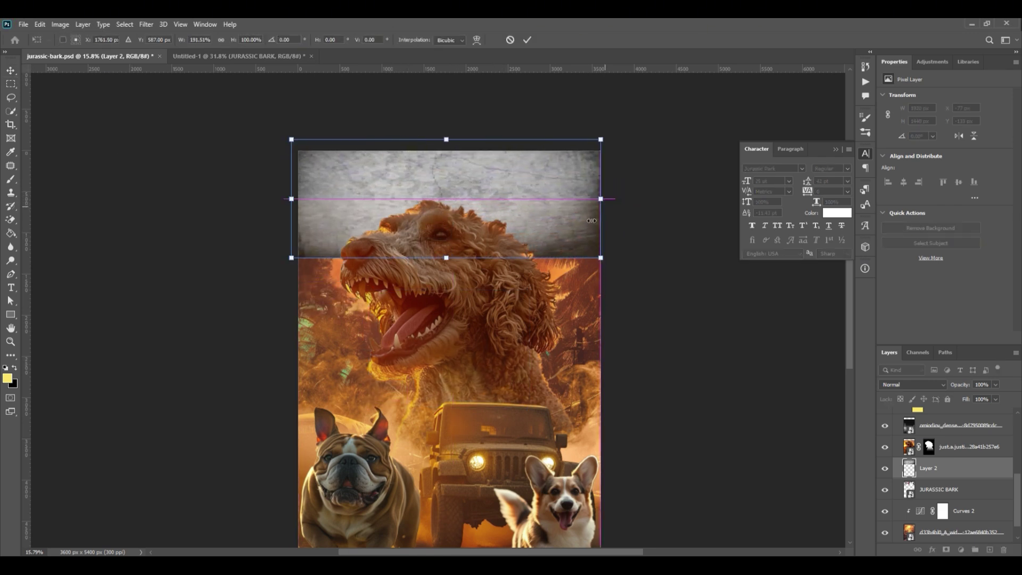
{"action": "left_click_drag", "start_coordinate": [449, 258], "coordinate": [448, 266]}
{"action": "left_click_drag", "start_coordinate": [496, 219], "coordinate": [500, 206]}
{"action": "left_click", "coordinate": [526, 42]}
- Clip the texture to the title, set it to Multiply, and brighten it with Curves
{"action": "right_click", "coordinate": [953, 468]}
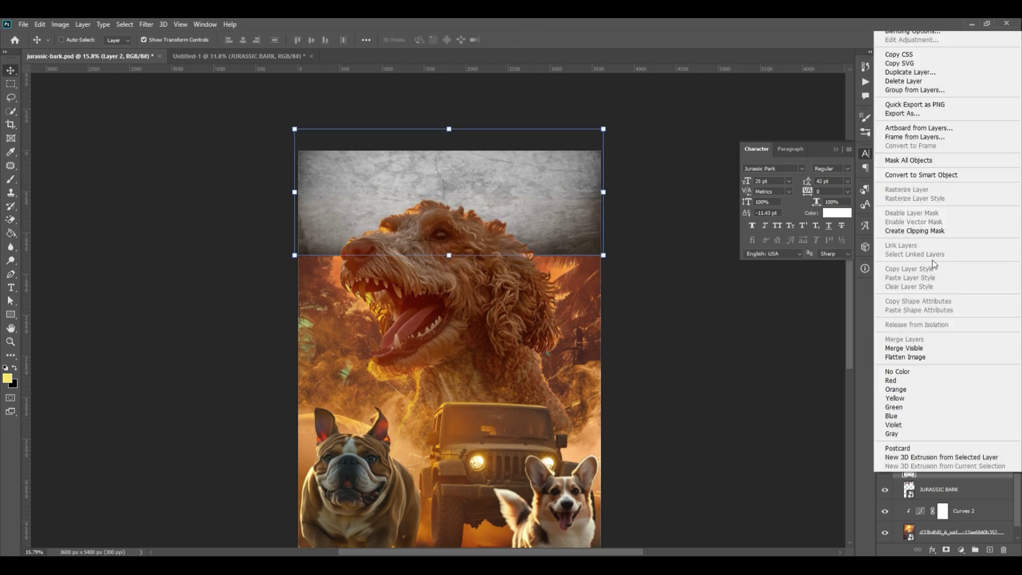
{"action": "left_click", "coordinate": [935, 232]}
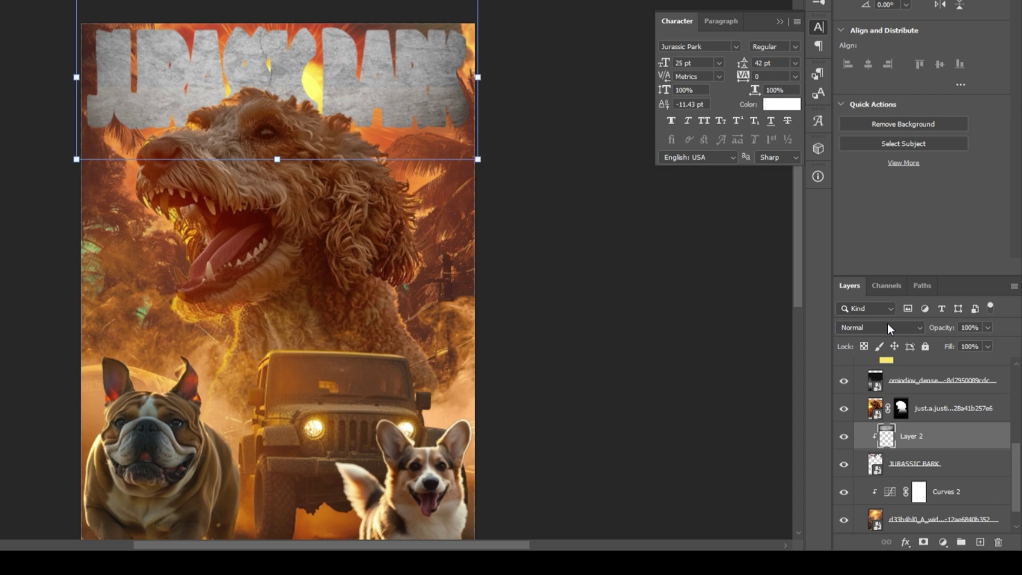
{"action": "left_click", "coordinate": [920, 384]}
{"action": "left_click", "coordinate": [864, 264]}
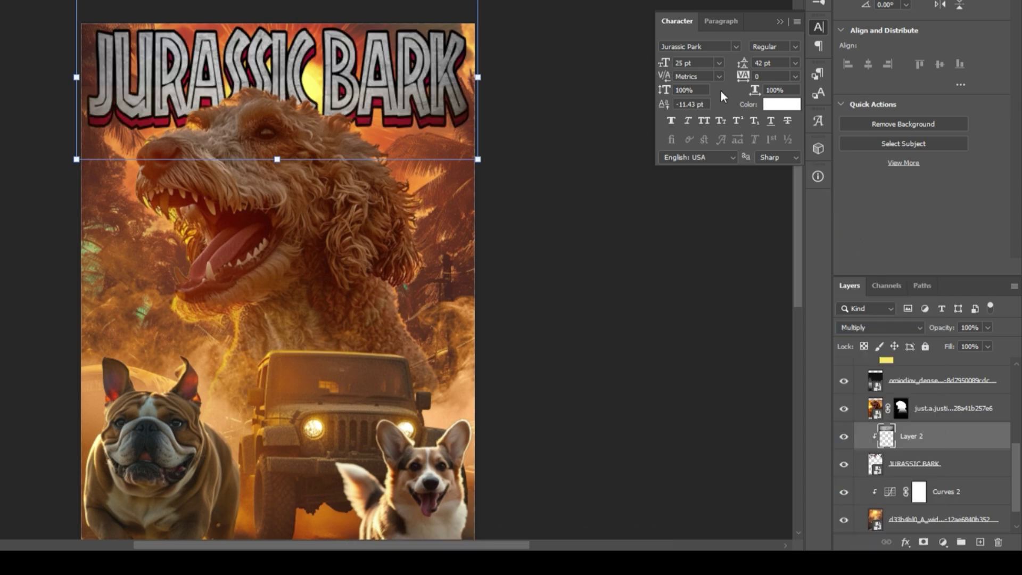
{"action": "key", "text": "ctrl+m"}
{"action": "left_click_drag", "start_coordinate": [658, 182], "coordinate": [646, 143]}
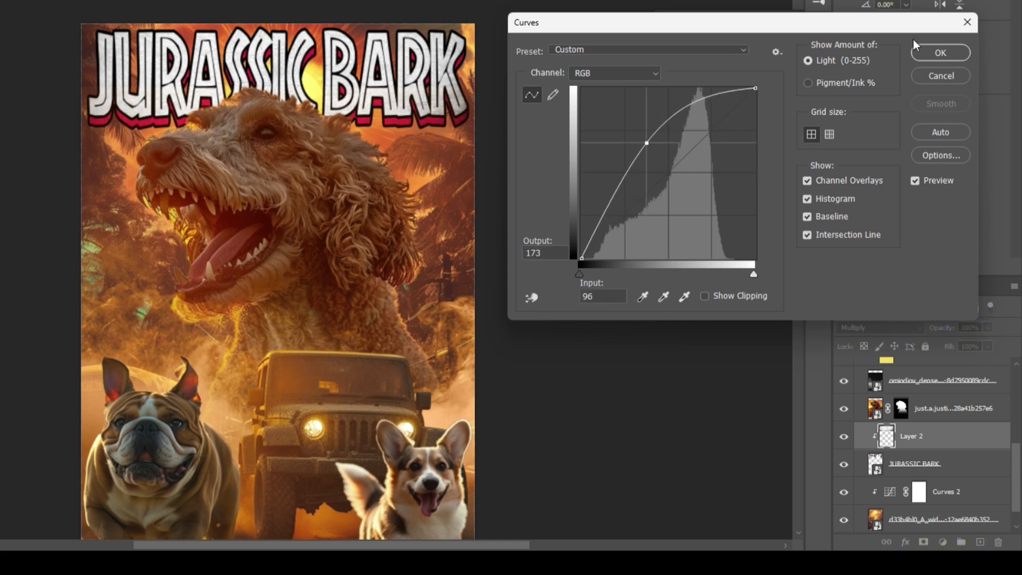
{"action": "left_click", "coordinate": [939, 53]}
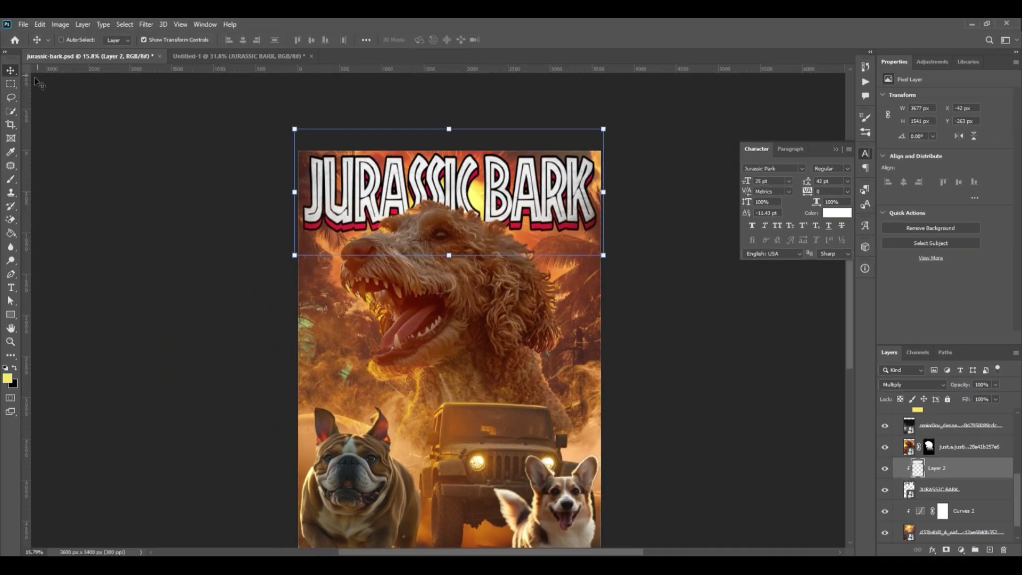
- Select the black brush strokes by similar colour and copy them onto a new Layer 4
{"action": "key", "text": "m"}
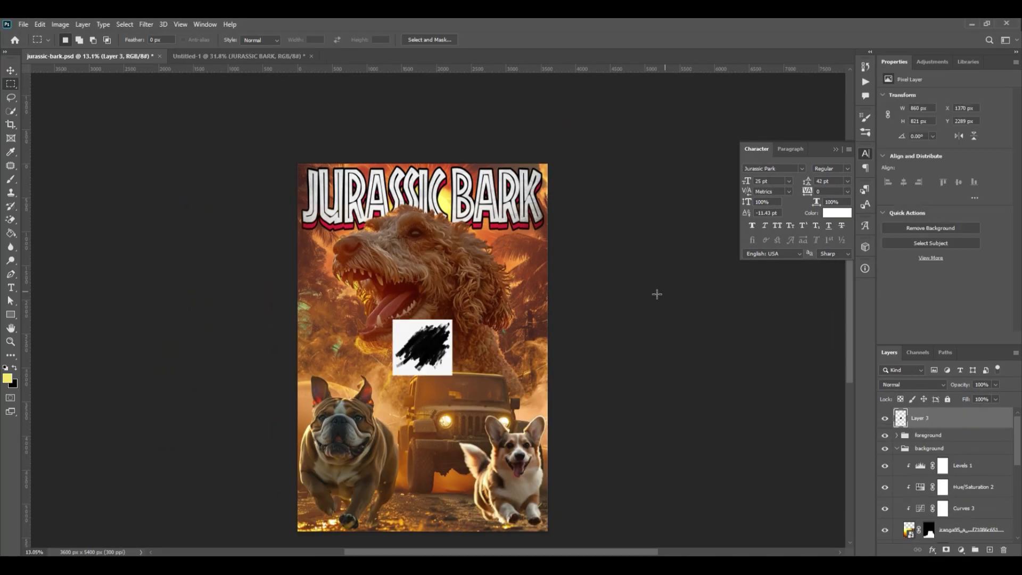
{"action": "scroll", "coordinate": [418, 349], "scroll_direction": "up", "scroll_amount": 5}
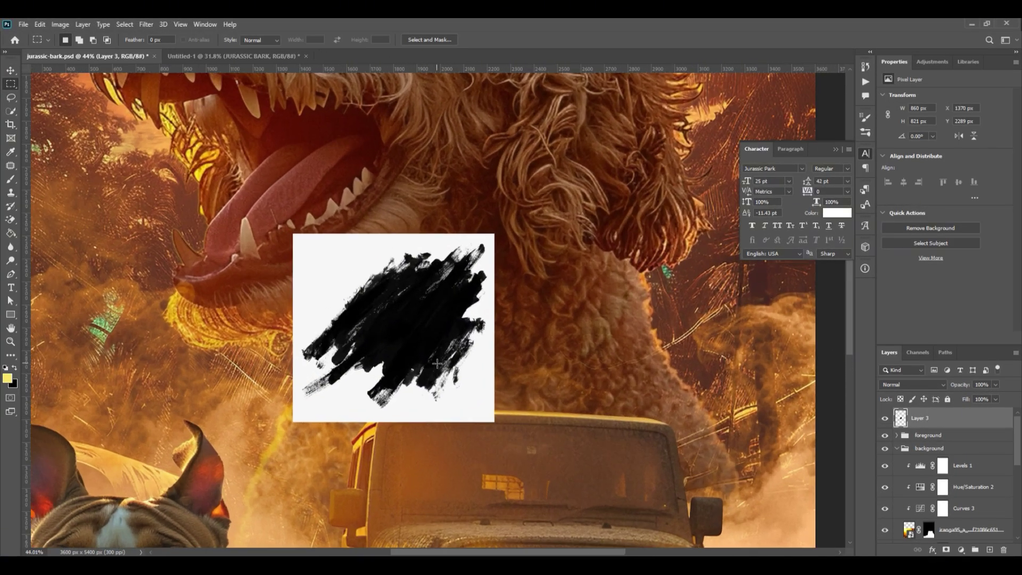
{"action": "scroll", "coordinate": [437, 365], "scroll_direction": "up", "scroll_amount": 3}
{"action": "scroll", "coordinate": [534, 375], "scroll_direction": "down", "scroll_amount": 5}
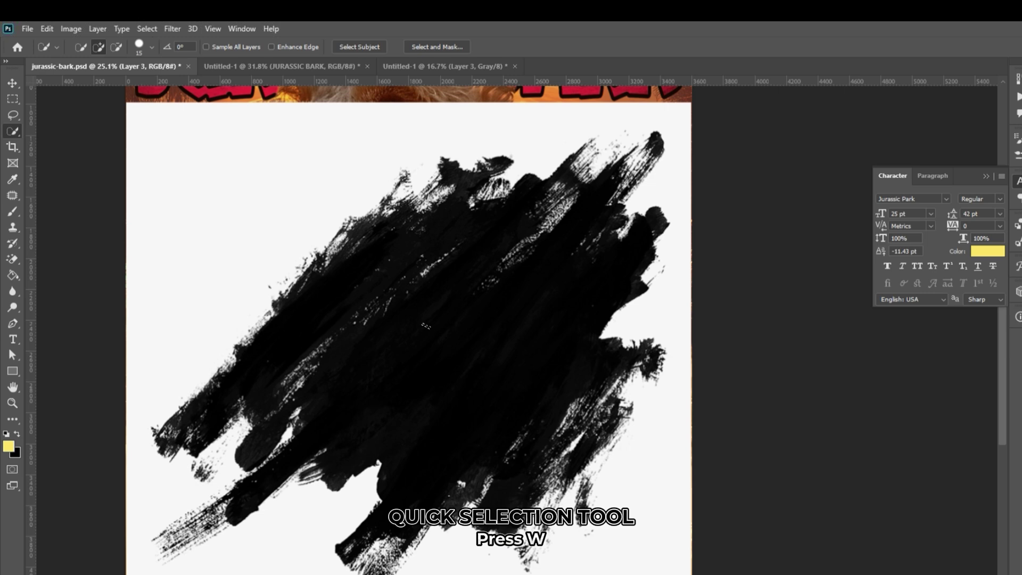
{"action": "key", "text": "alt+s"}
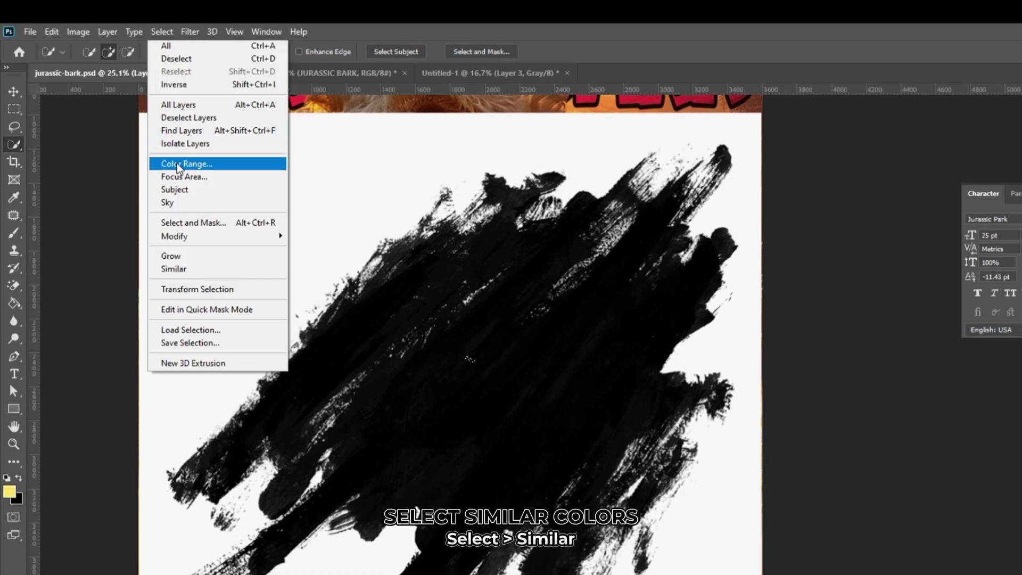
{"action": "left_click", "coordinate": [184, 268]}
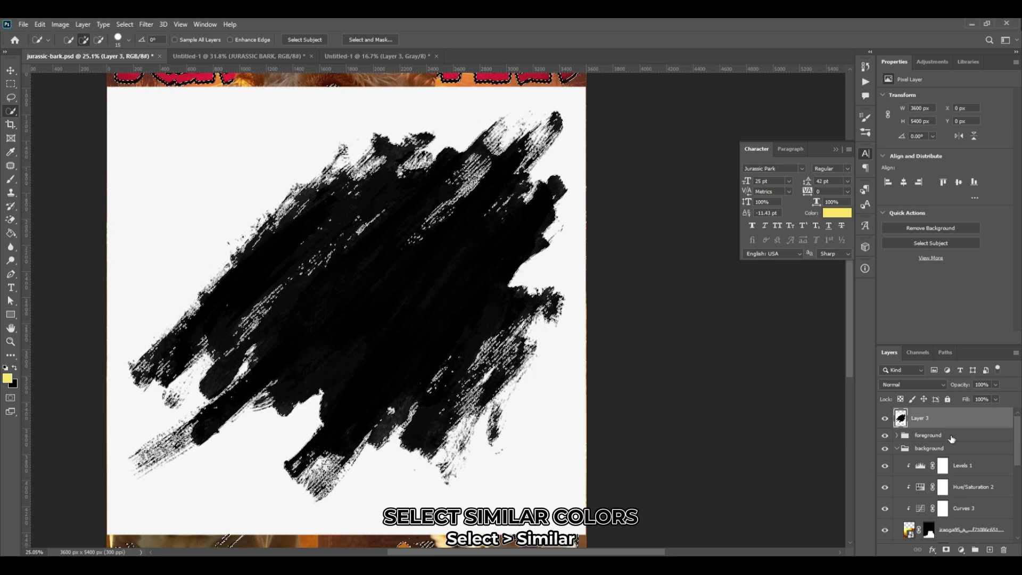
{"action": "key", "text": "ctrl+j"}
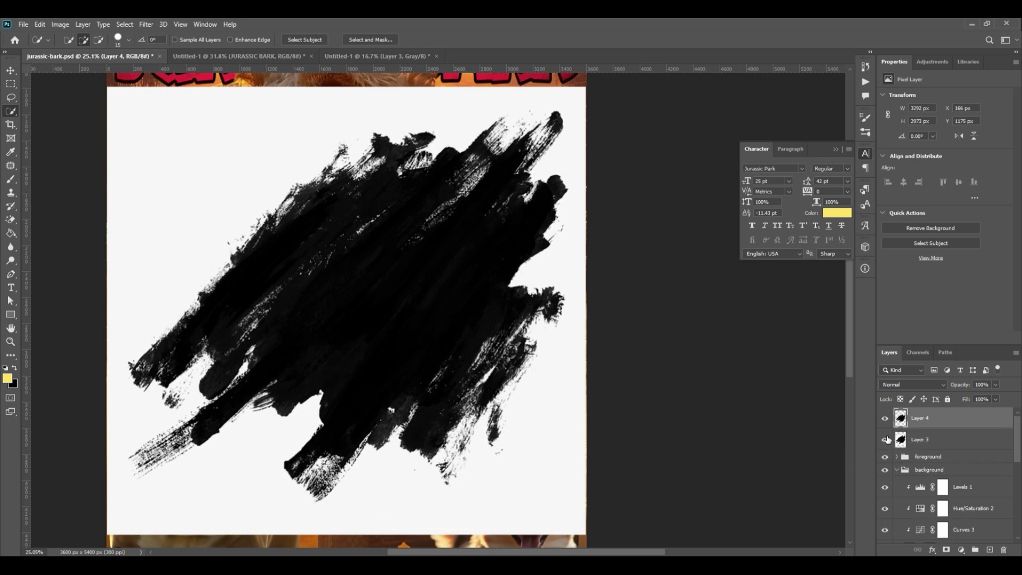
- Delete the white Layer 3 and duplicate the brush-stroke Layer 4
{"action": "left_click", "coordinate": [946, 441]}
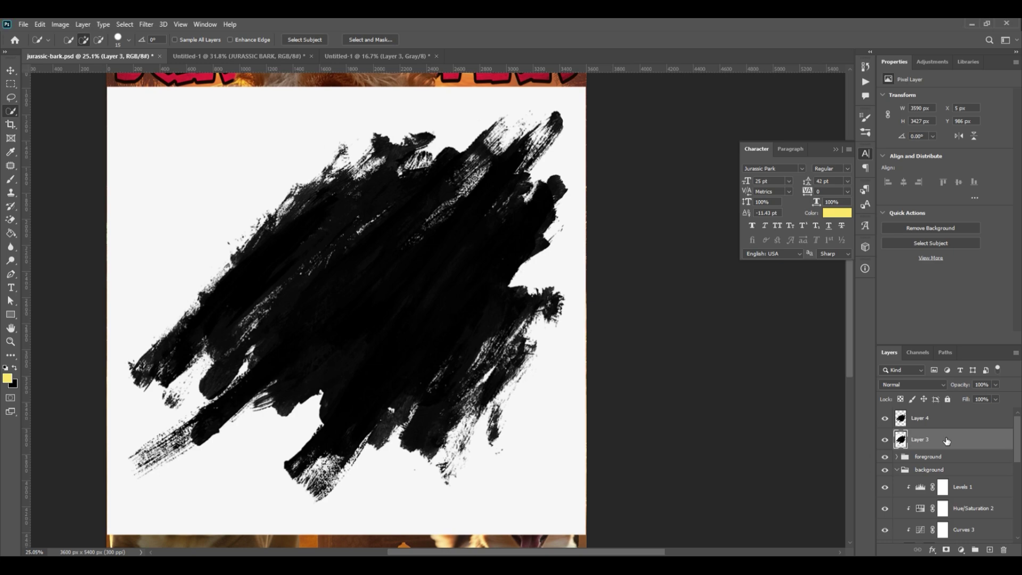
{"action": "key", "text": "Delete"}
{"action": "left_click", "coordinate": [946, 423]}
{"action": "key", "text": "ctrl+j"}
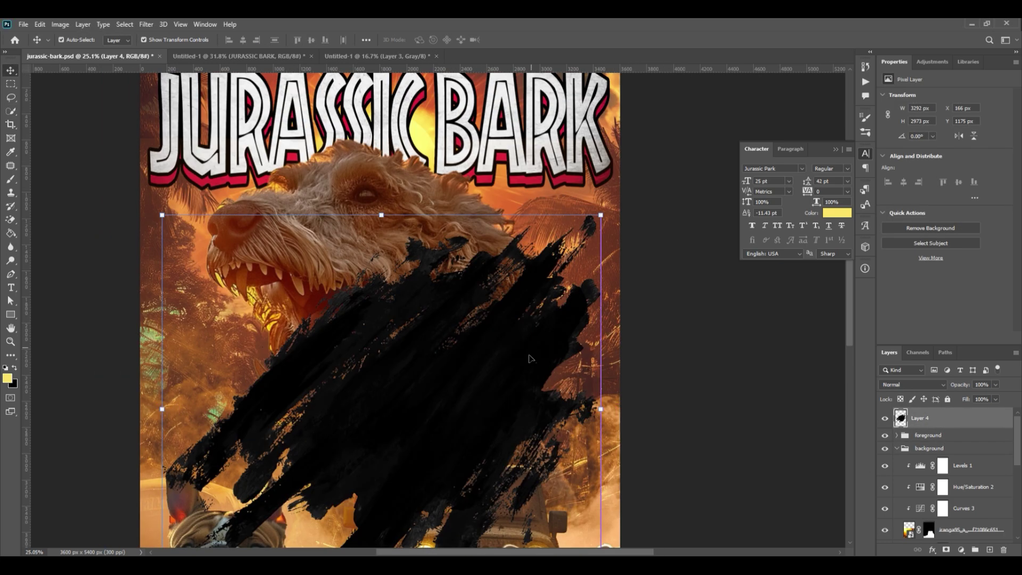
- Move one stroke copy up toward the title and place another flipped copy at the poster top
{"action": "key", "text": "ctrl+t"}
{"action": "left_click_drag", "start_coordinate": [365, 328], "coordinate": [341, 281]}
{"action": "key", "text": "Return"}
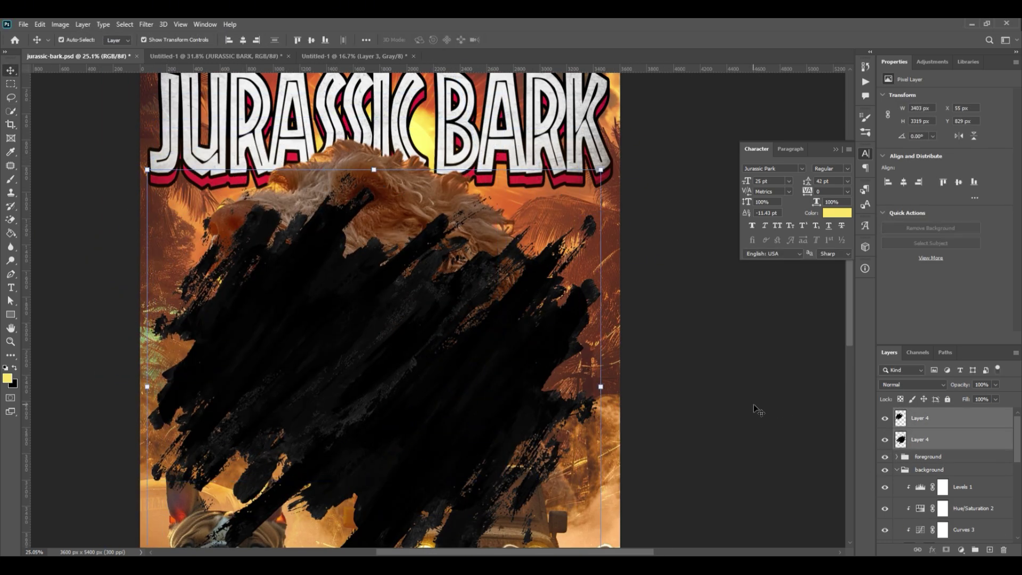
{"action": "key", "text": "ctrl+j"}
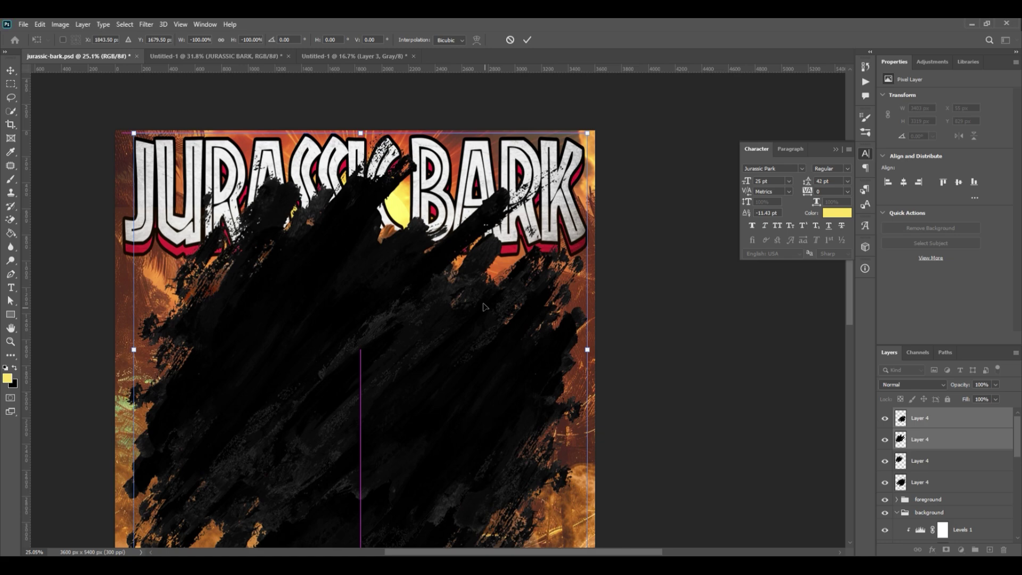
{"action": "left_click_drag", "start_coordinate": [501, 166], "coordinate": [501, 170]}
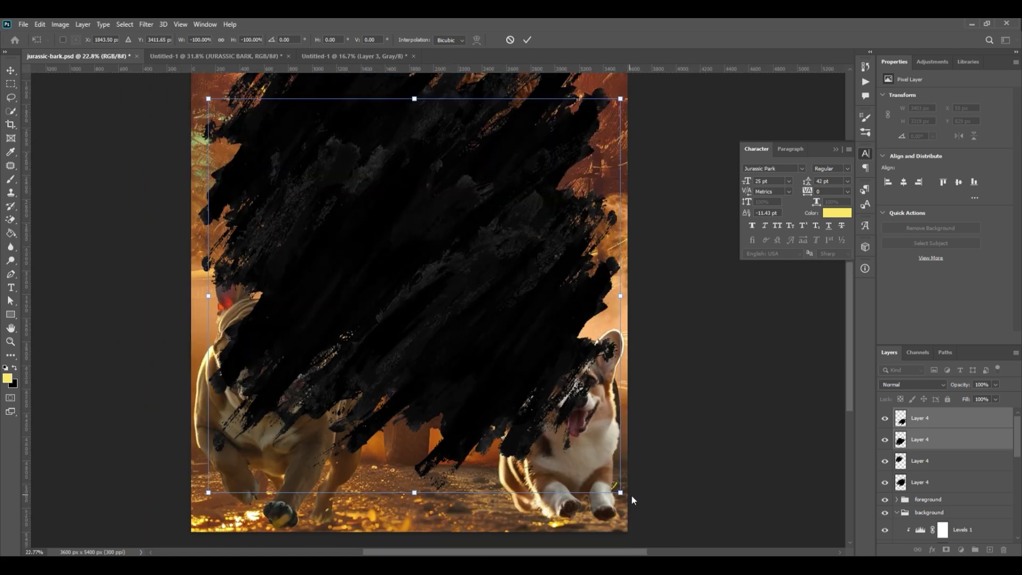
{"action": "key", "text": "Return"}
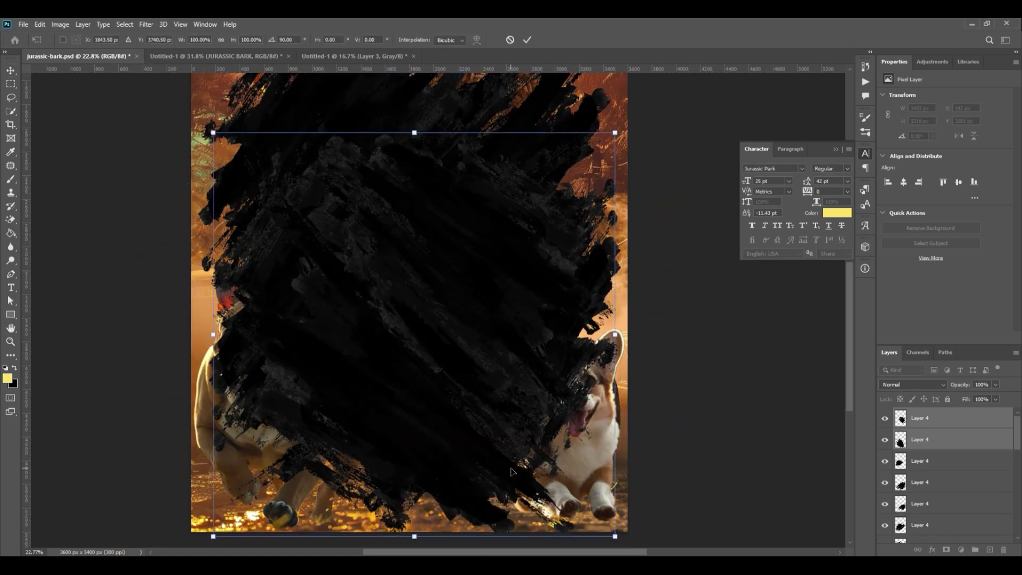
{"action": "left_click_drag", "start_coordinate": [523, 417], "coordinate": [566, 303]}
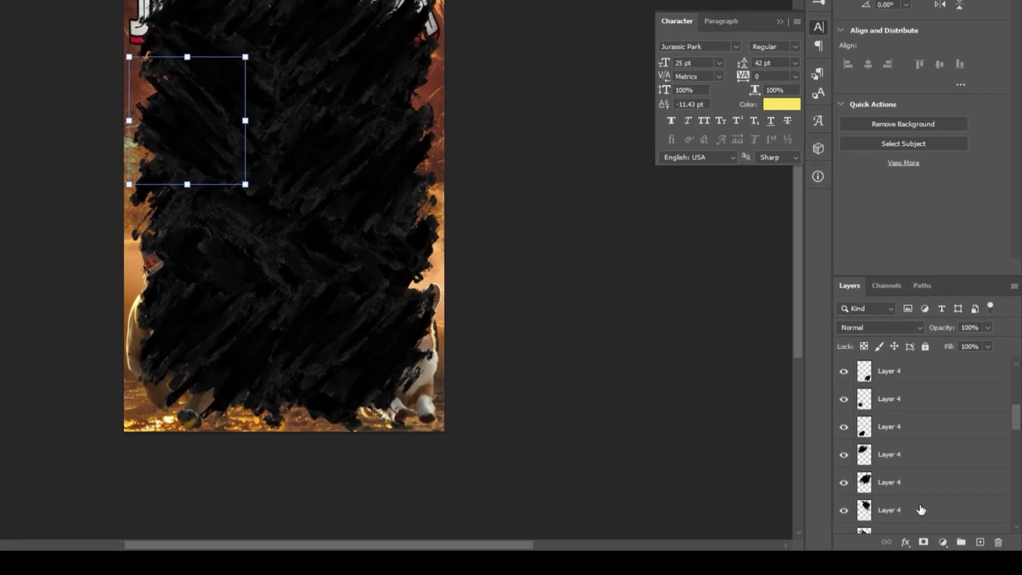
- Select all the brush-stroke copies and merge them into a single Layer 4
{"action": "scroll", "coordinate": [944, 525], "scroll_direction": "down", "scroll_amount": 2}
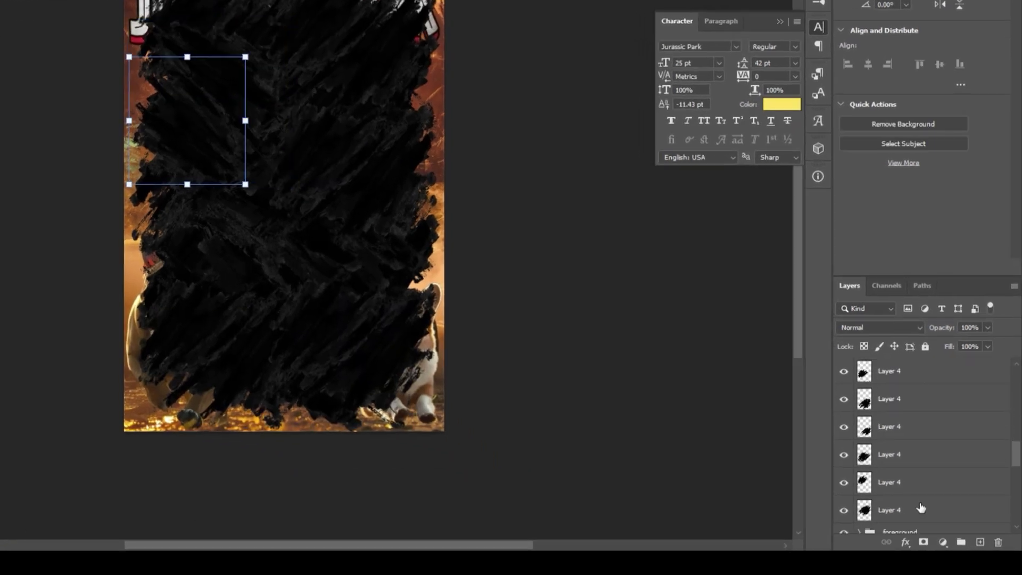
{"action": "left_click", "coordinate": [923, 510], "text": "shift"}
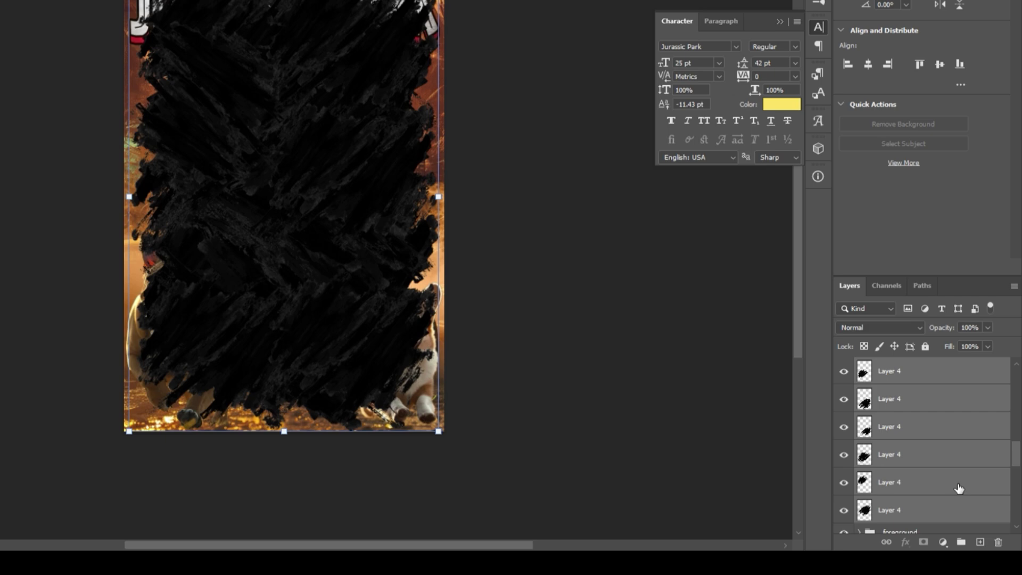
{"action": "right_click", "coordinate": [930, 382]}
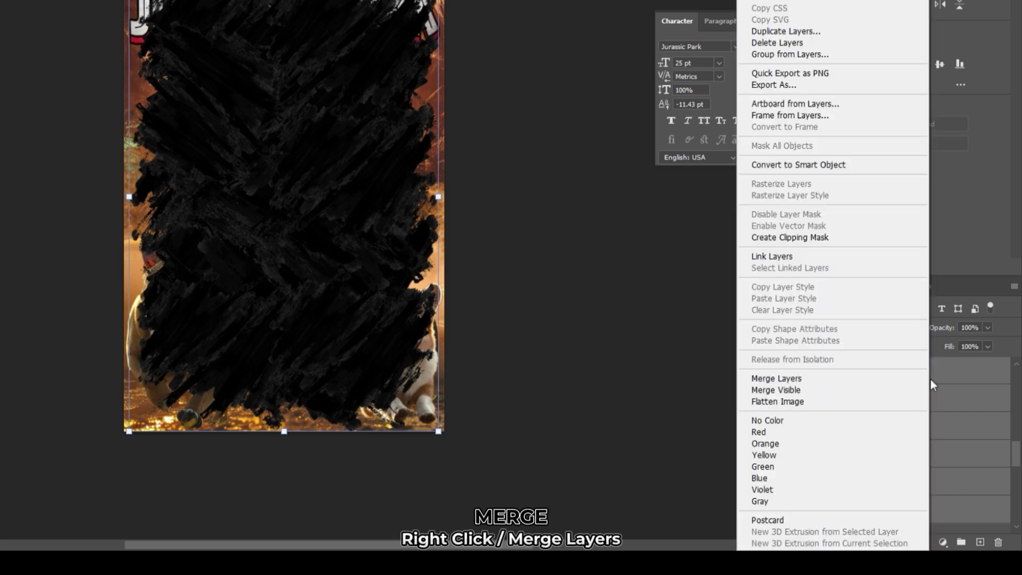
{"action": "left_click", "coordinate": [829, 379]}
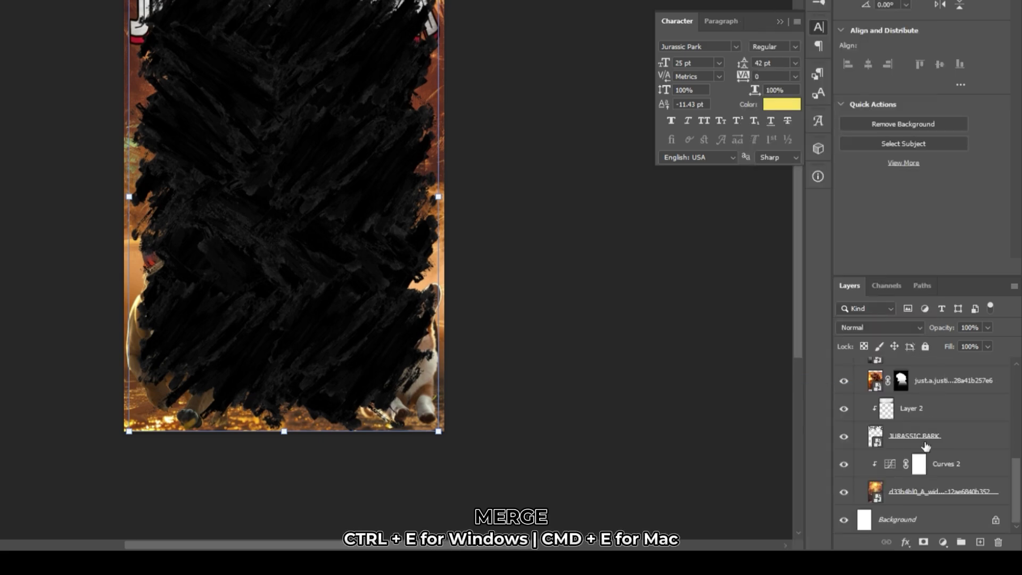
{"action": "scroll", "coordinate": [926, 446], "scroll_direction": "up", "scroll_amount": 10}
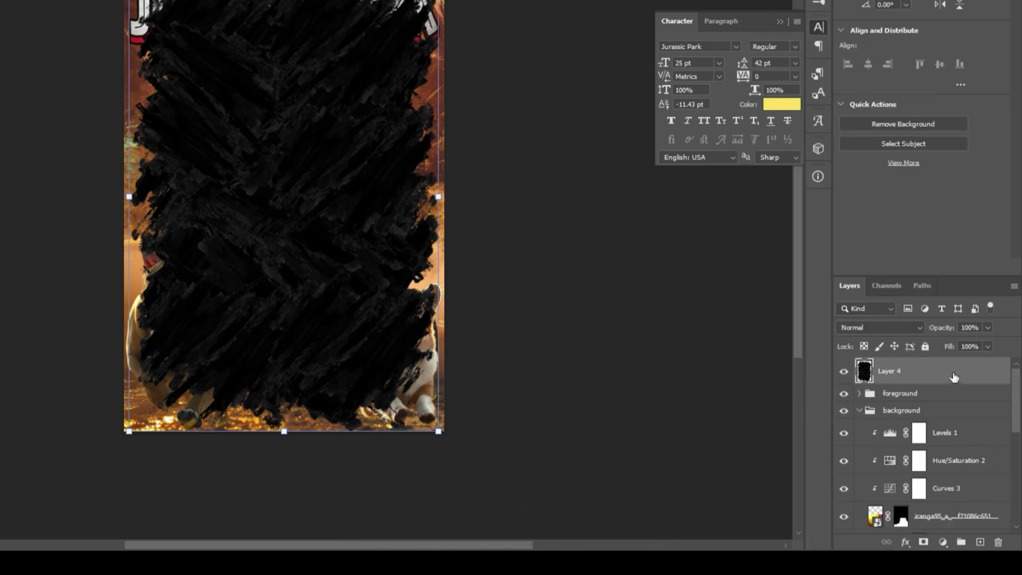
- Move Layer 4 lower and group the background adjustment layers as 'background'
{"action": "left_click_drag", "start_coordinate": [953, 377], "coordinate": [976, 507]}
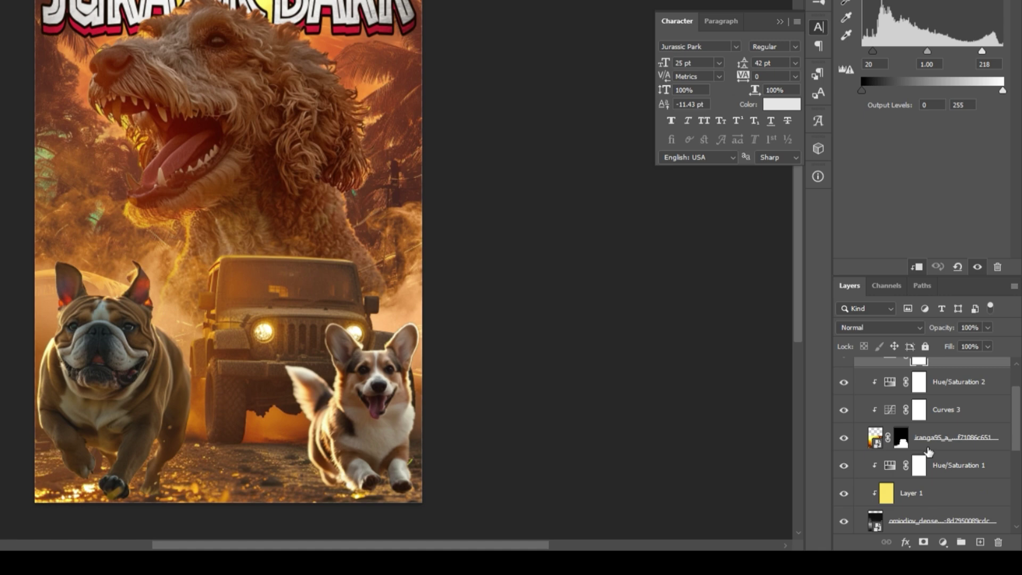
{"action": "scroll", "coordinate": [953, 436], "scroll_direction": "up", "scroll_amount": 1}
{"action": "left_click", "coordinate": [954, 426], "text": "shift"}
{"action": "key", "text": "ctrl+g"}
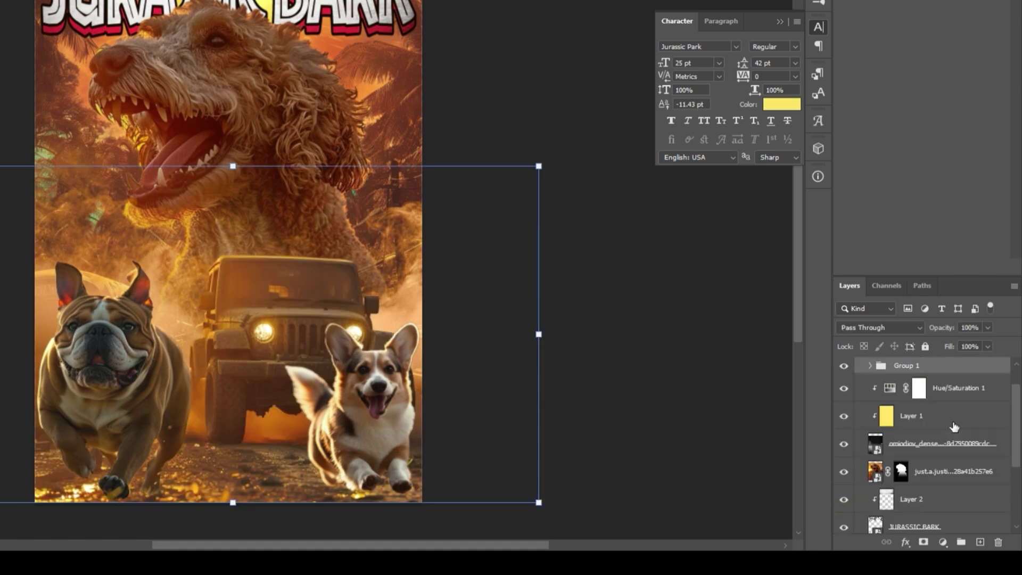
{"action": "double_click", "coordinate": [908, 366]}
{"action": "type", "text": "background"}
{"action": "key", "text": "Return"}
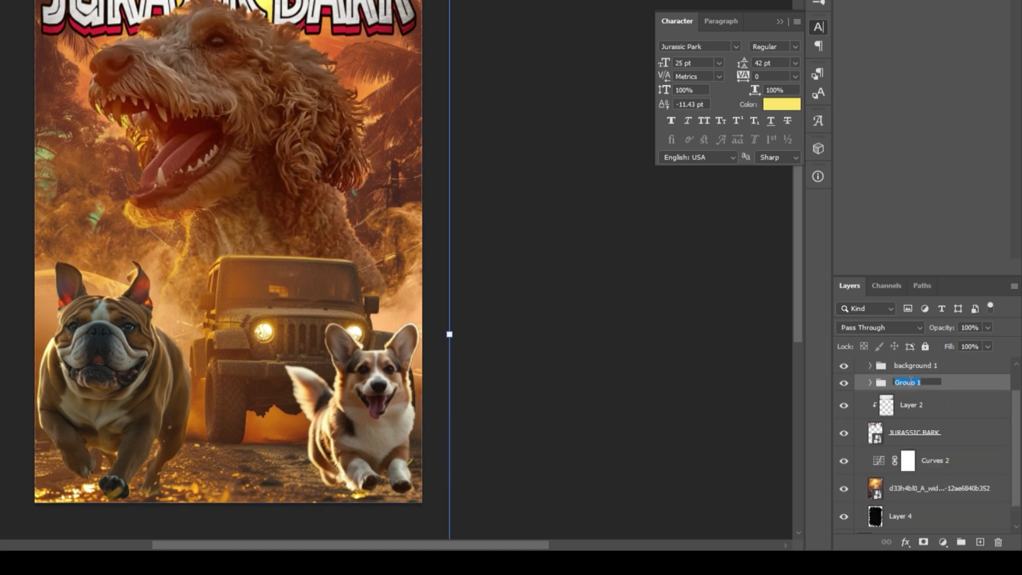
- Group the remaining background layers and background image as 'background 3'
{"action": "left_click", "coordinate": [948, 405]}
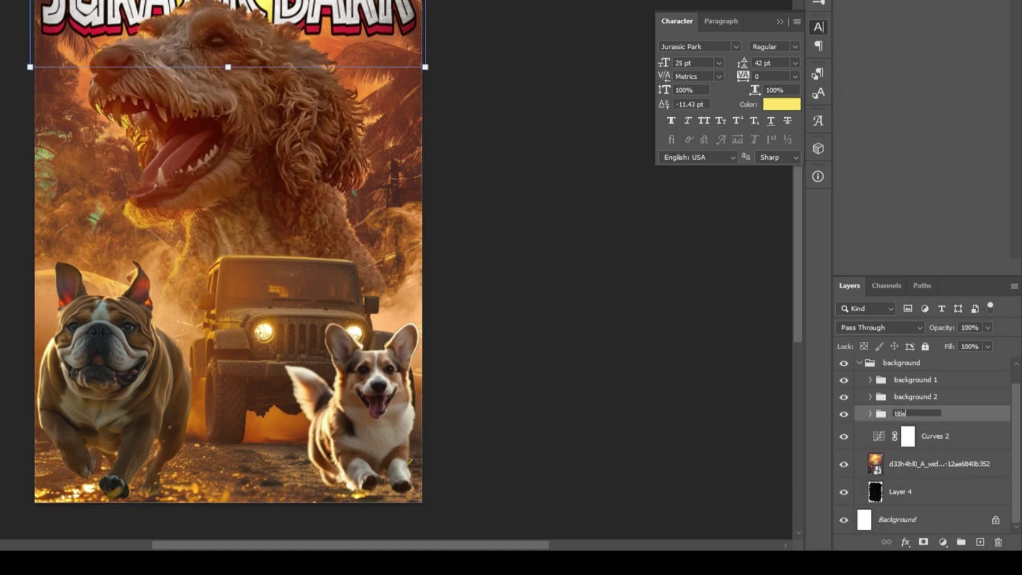
{"action": "left_click", "coordinate": [932, 433]}
{"action": "left_click", "coordinate": [932, 464], "text": "shift"}
{"action": "key", "text": "ctrl+g"}
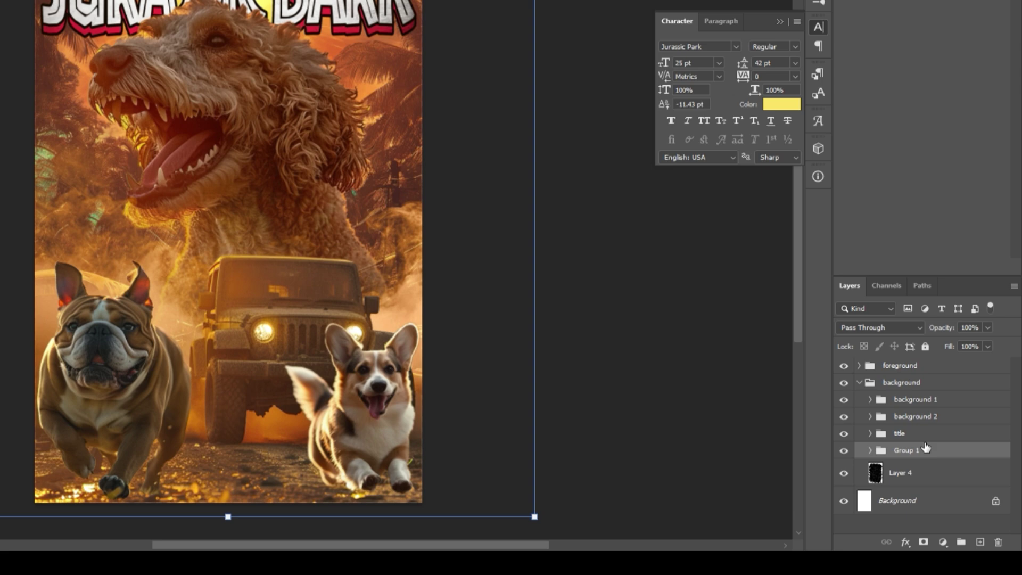
{"action": "double_click", "coordinate": [908, 450]}
{"action": "type", "text": "background 3"}
{"action": "key", "text": "Return"}
- Mask background 3, 2 and 1 to the brush-stroke shape, hide Layer 4, and fill Layer 0 black
{"action": "left_click", "coordinate": [876, 474], "text": "ctrl"}
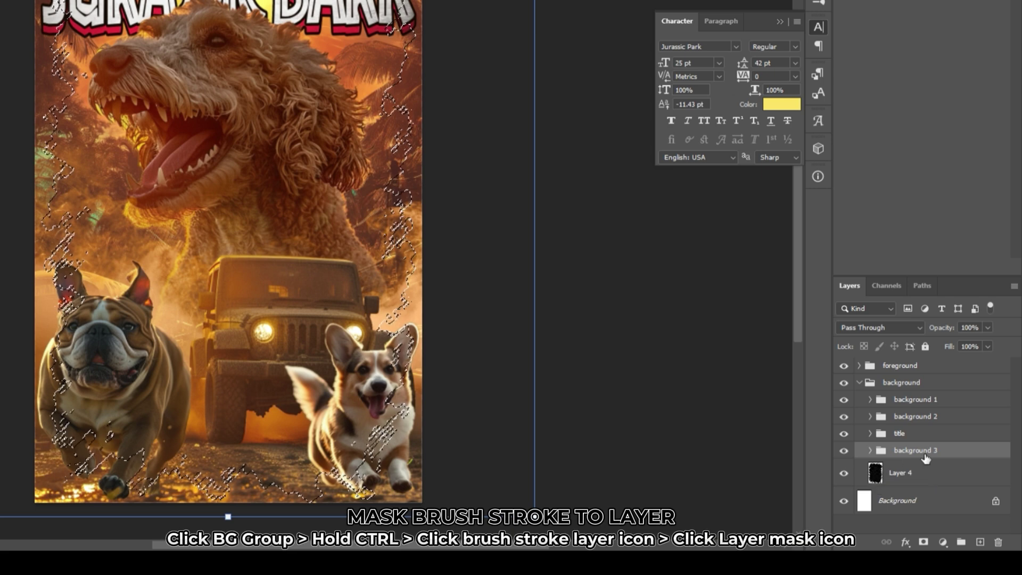
{"action": "left_click", "coordinate": [924, 541]}
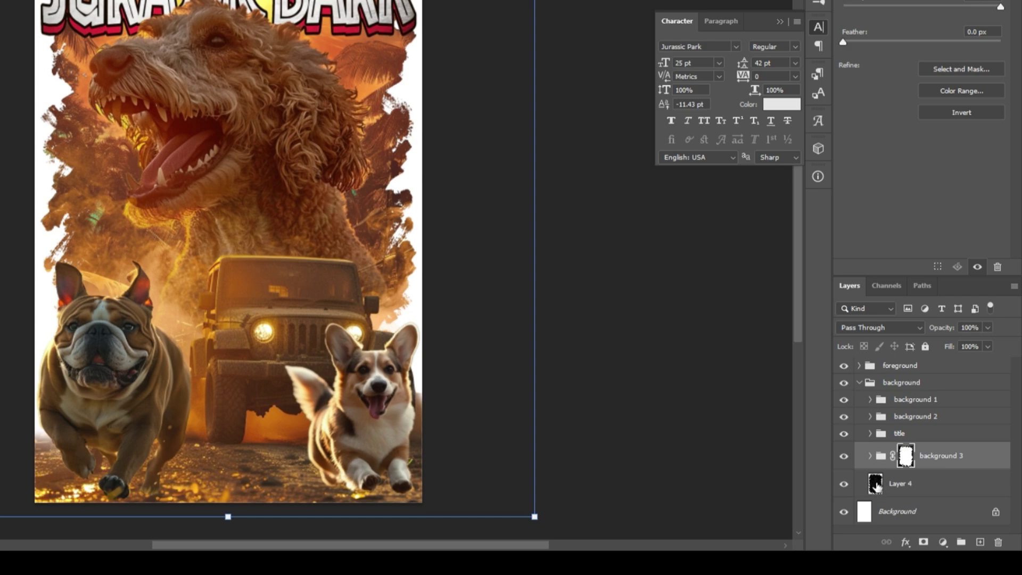
{"action": "left_click", "coordinate": [876, 484], "text": "ctrl"}
{"action": "left_click", "coordinate": [951, 417]}
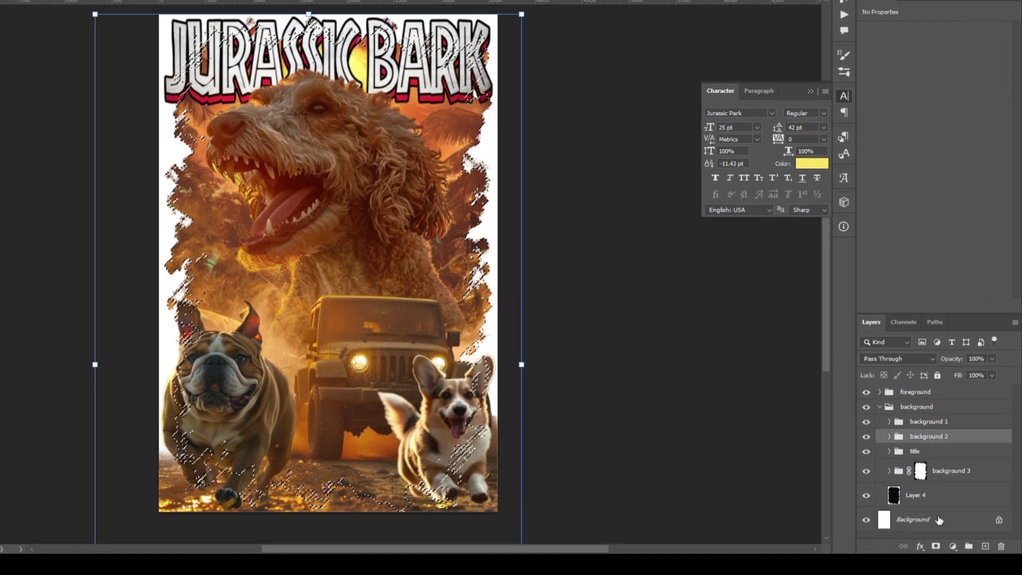
{"action": "left_click", "coordinate": [924, 542]}
{"action": "left_click", "coordinate": [909, 513], "text": "ctrl"}
{"action": "left_click", "coordinate": [953, 439]}
{"action": "left_click", "coordinate": [946, 550]}
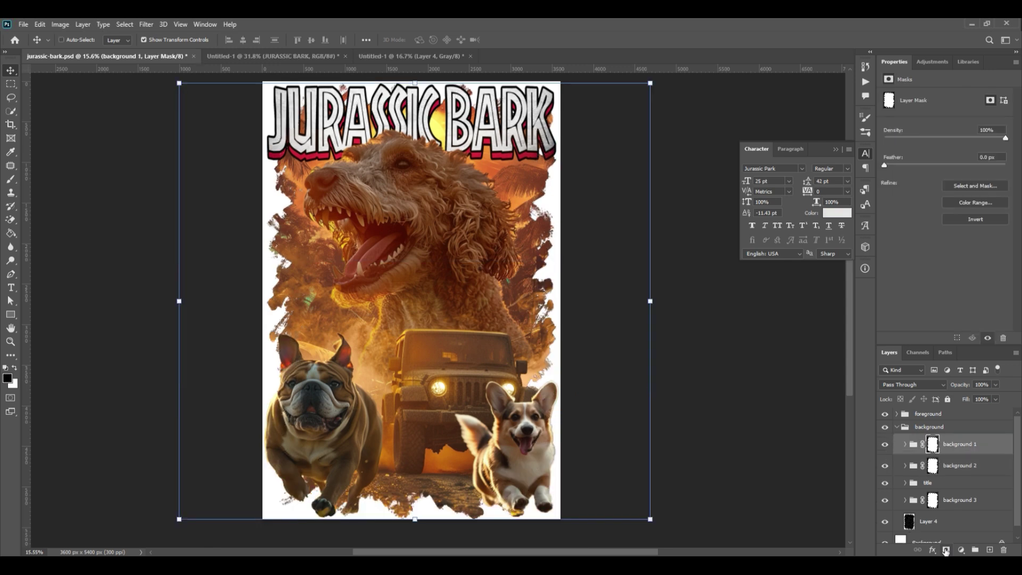
{"action": "left_click", "coordinate": [885, 522]}
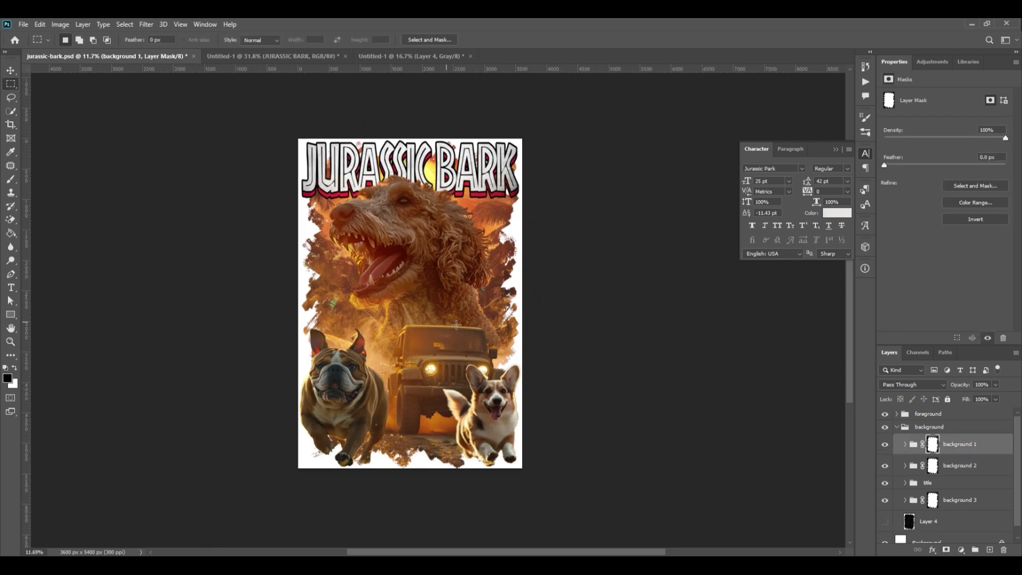
{"action": "key", "text": "ctrl+BackSpace"}
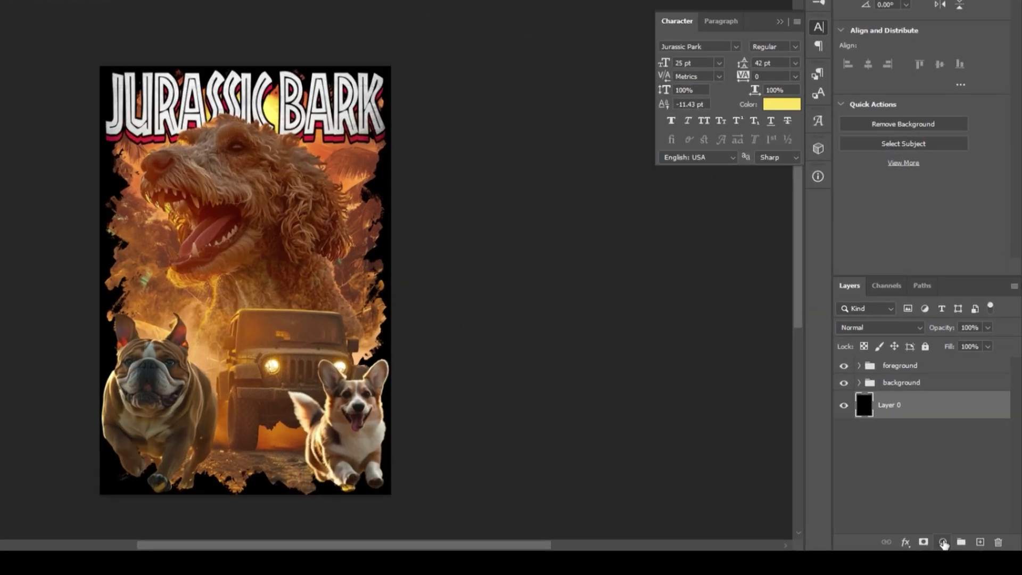
- Add a Solid Color fill layer in pure black (#000000) above Layer 0
{"action": "left_click", "coordinate": [943, 544]}
{"action": "left_click", "coordinate": [919, 304]}
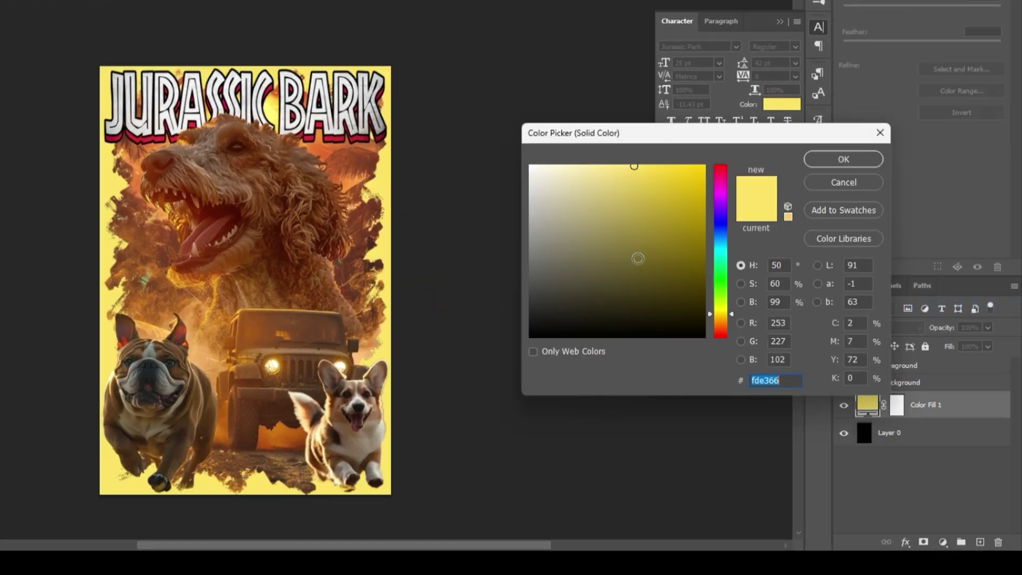
{"action": "left_click_drag", "start_coordinate": [637, 258], "coordinate": [508, 350]}
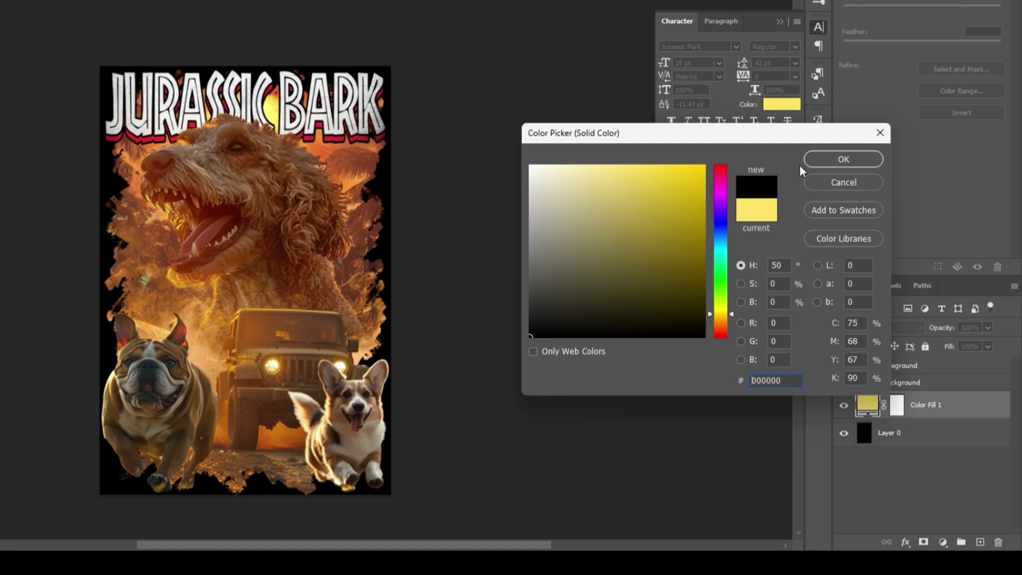
{"action": "left_click", "coordinate": [825, 159]}
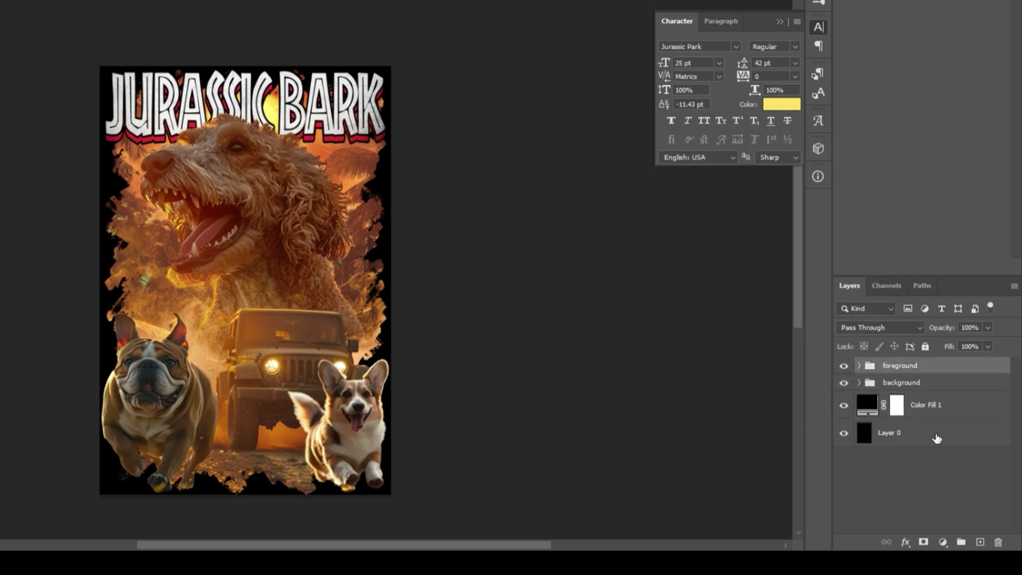
{"action": "left_click", "coordinate": [937, 438], "text": "shift"}
- Duplicate the four selected top-level layers and groups into a new document, Untitled-3
{"action": "right_click", "coordinate": [940, 368]}
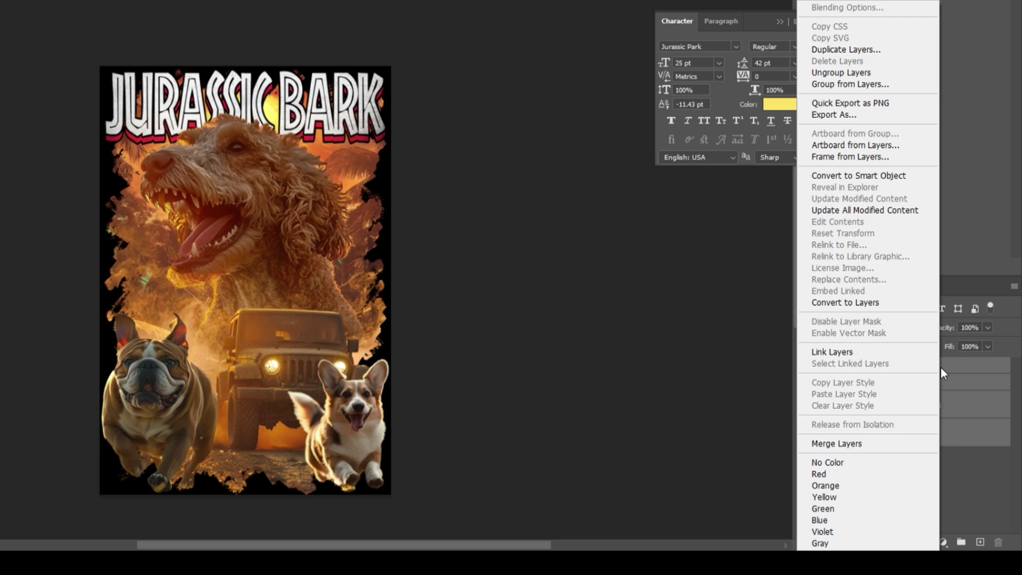
{"action": "left_click", "coordinate": [827, 52]}
{"action": "left_click", "coordinate": [402, 99]}
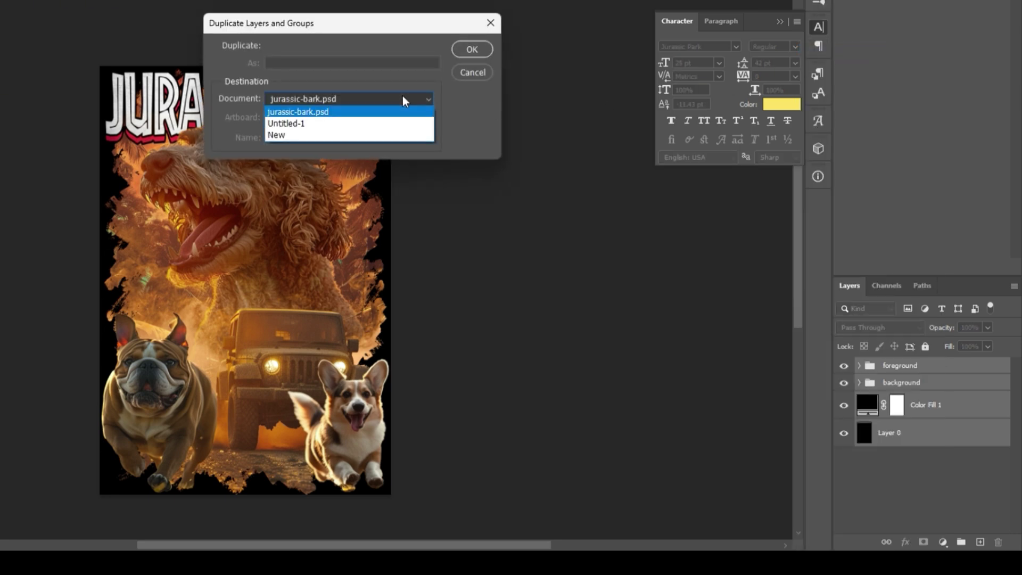
{"action": "left_click", "coordinate": [393, 133]}
{"action": "left_click", "coordinate": [472, 50]}
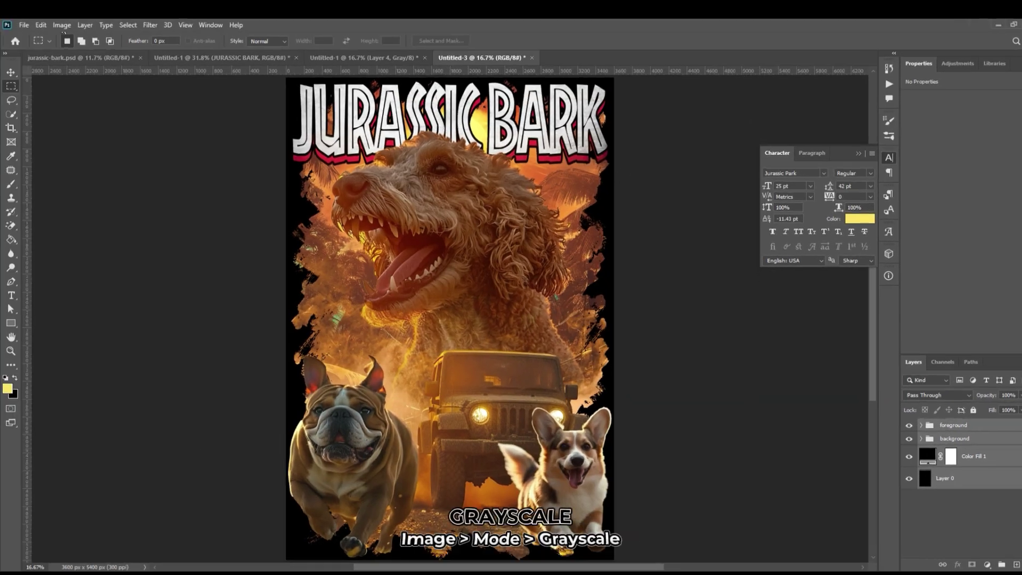
- Convert Untitled-3 to Grayscale, merging the layers and discarding colour information
{"action": "left_click", "coordinate": [62, 25]}
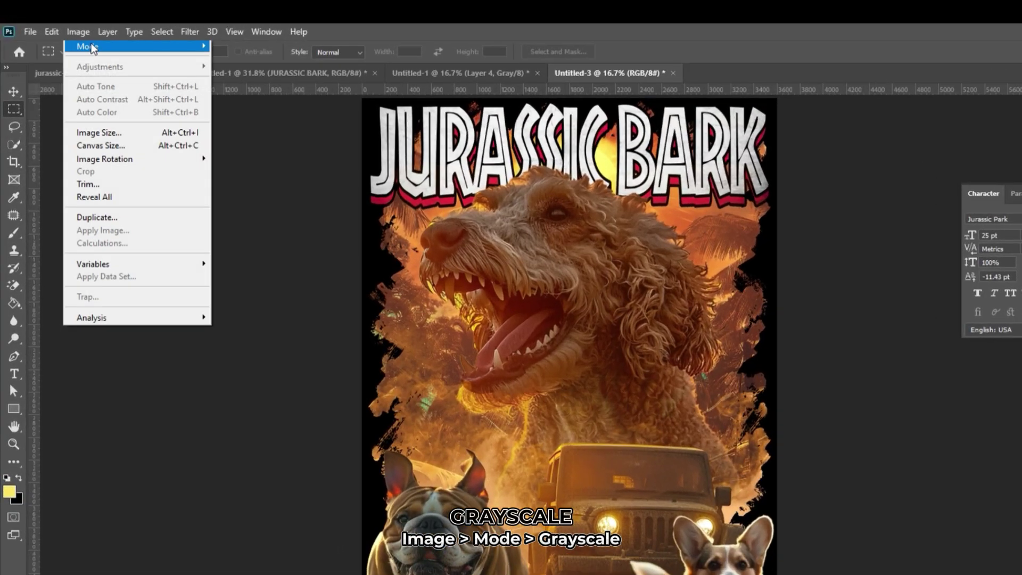
{"action": "mouse_move", "coordinate": [73, 38]}
{"action": "left_click", "coordinate": [239, 59]}
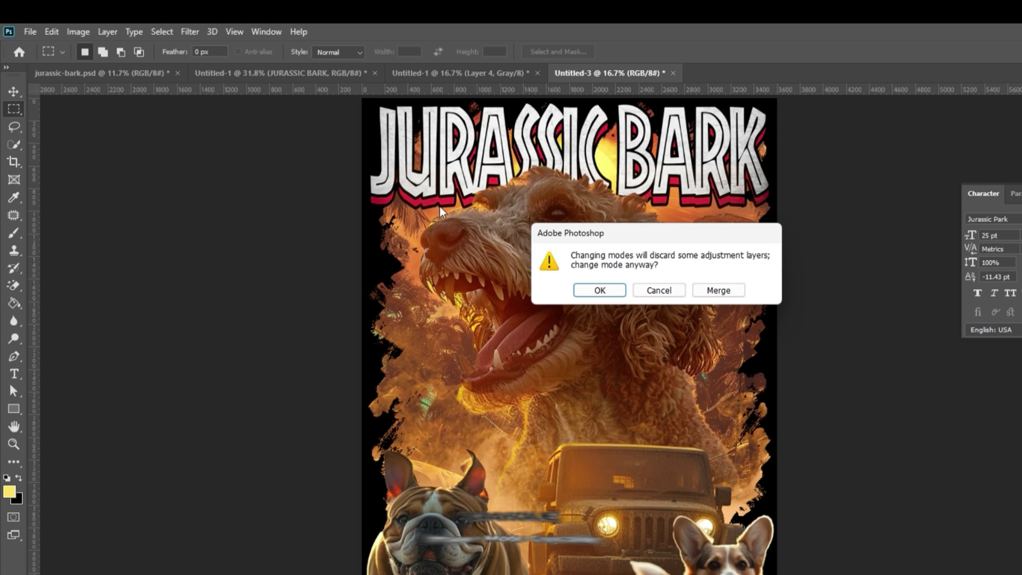
{"action": "left_click", "coordinate": [717, 289]}
{"action": "left_click", "coordinate": [605, 308]}
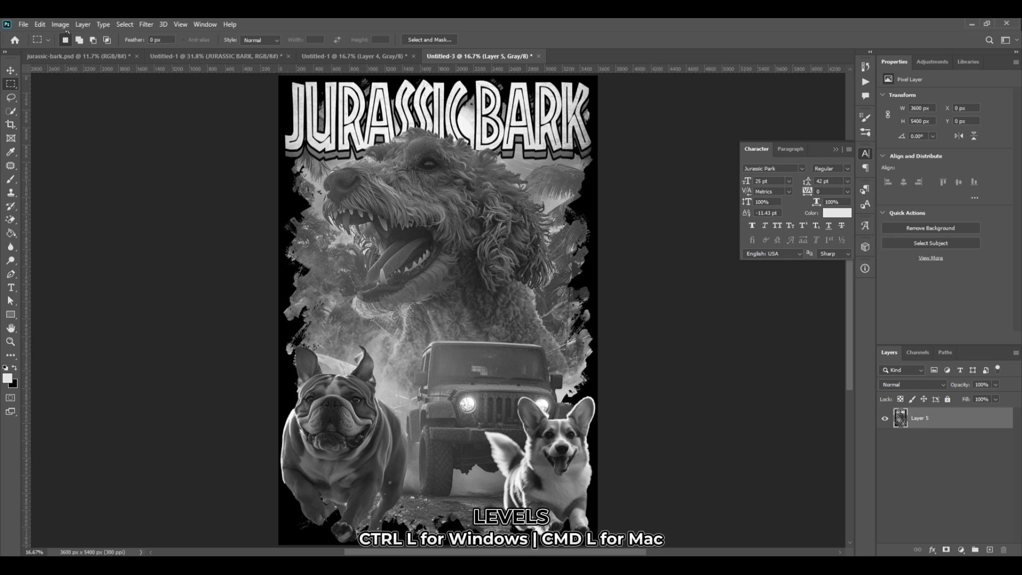
- Apply Levels with input values 18, 0.61 and 73 for stark contrast
{"action": "left_click", "coordinate": [60, 24]}
{"action": "mouse_move", "coordinate": [85, 51]}
{"action": "left_click", "coordinate": [185, 62]}
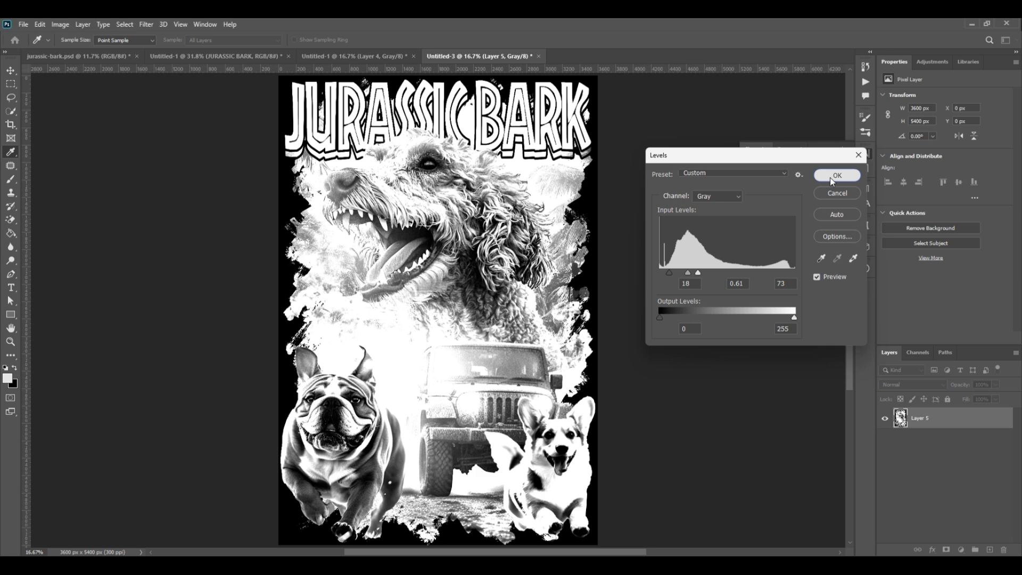
{"action": "left_click", "coordinate": [831, 177]}
{"action": "key", "text": "m"}
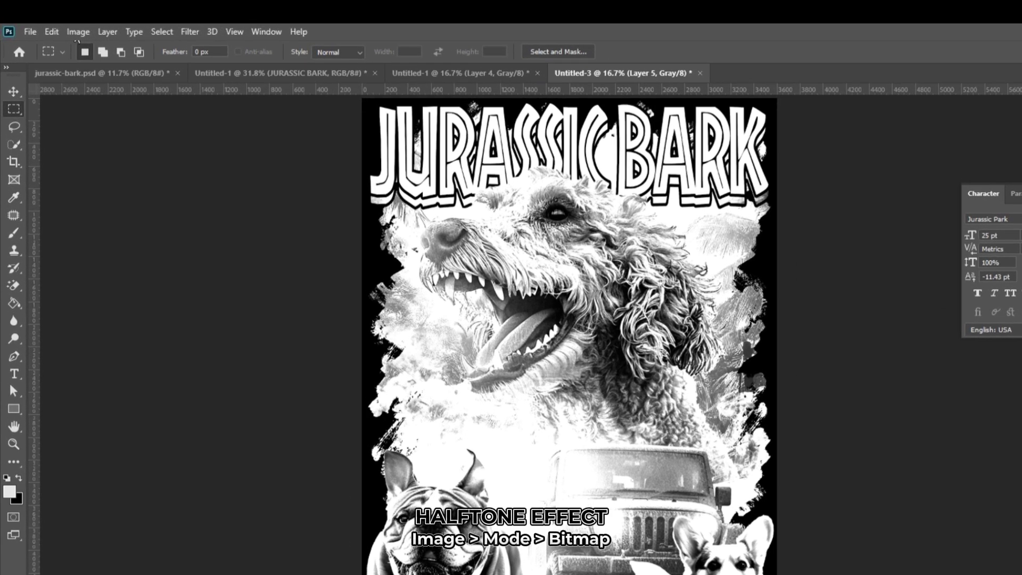
- Flatten the image and convert it to Bitmap mode at 300 ppi using Halftone Screen
{"action": "left_click", "coordinate": [60, 24]}
{"action": "mouse_move", "coordinate": [87, 46]}
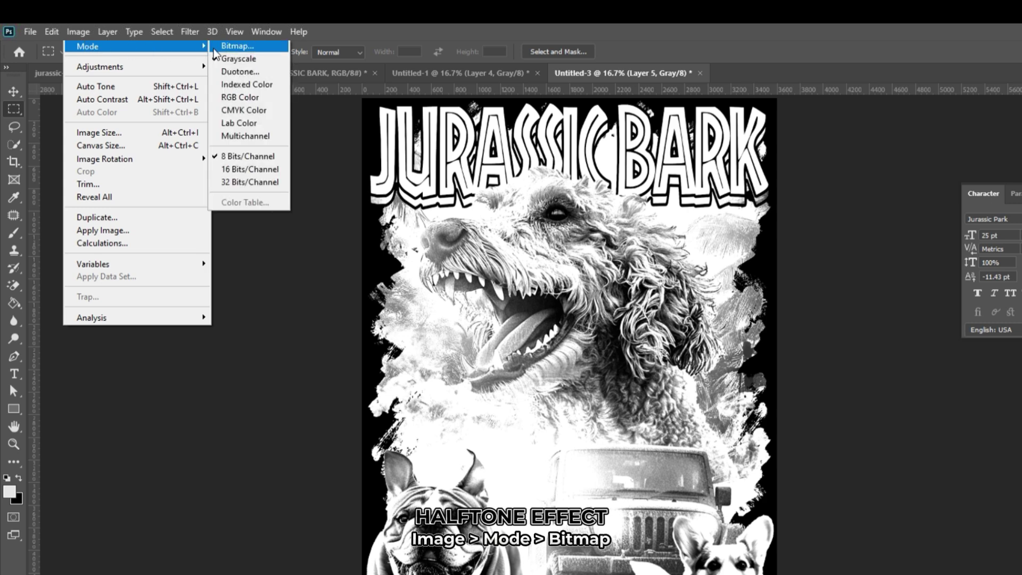
{"action": "left_click", "coordinate": [235, 46]}
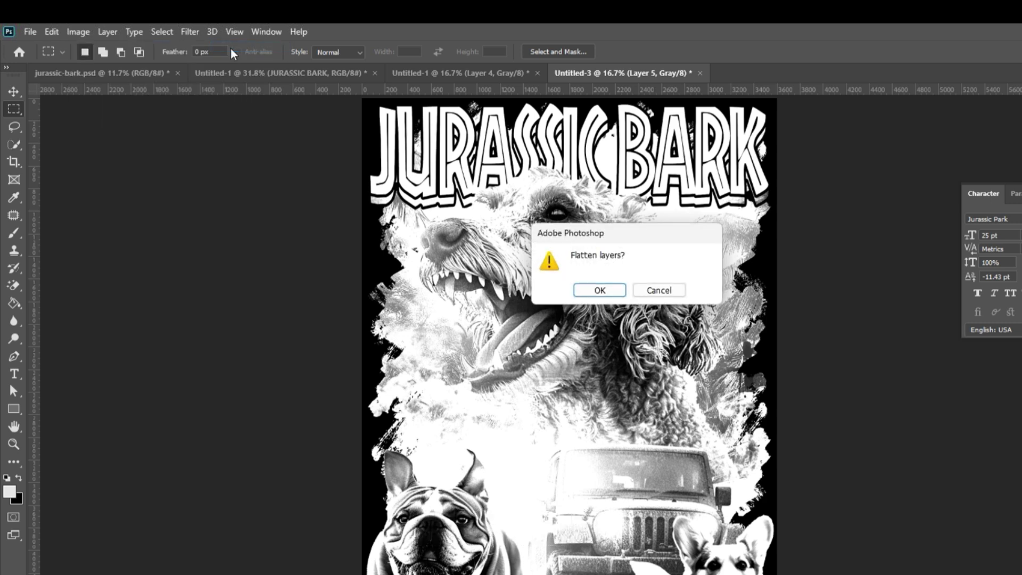
{"action": "left_click", "coordinate": [605, 288]}
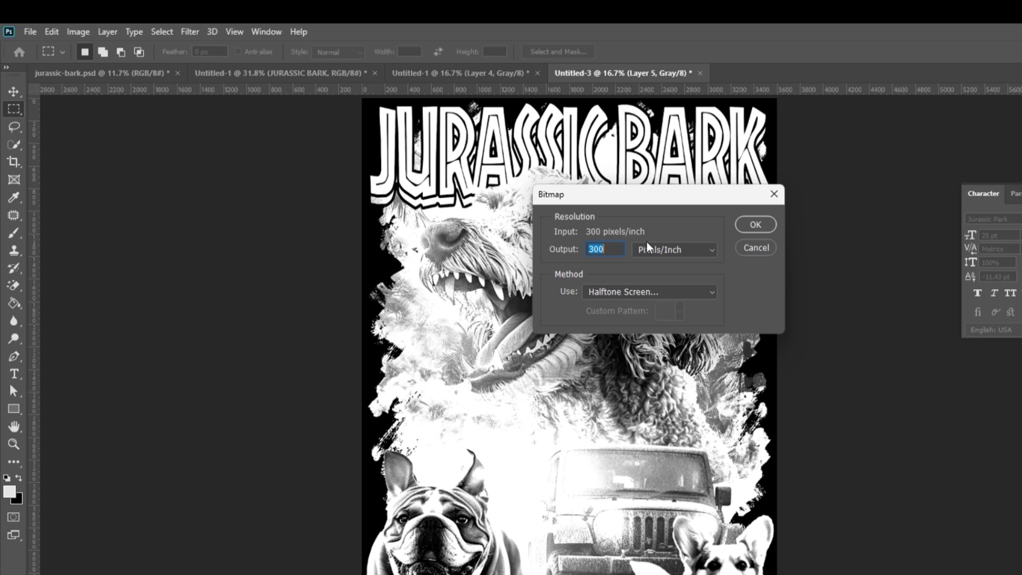
{"action": "left_click", "coordinate": [610, 249]}
{"action": "left_click", "coordinate": [683, 291]}
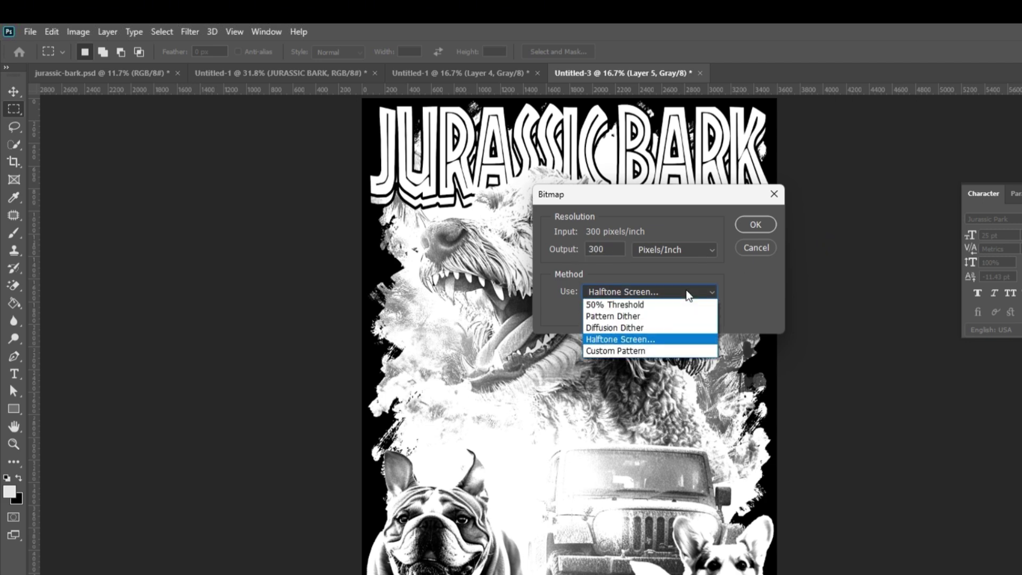
{"action": "left_click", "coordinate": [655, 339]}
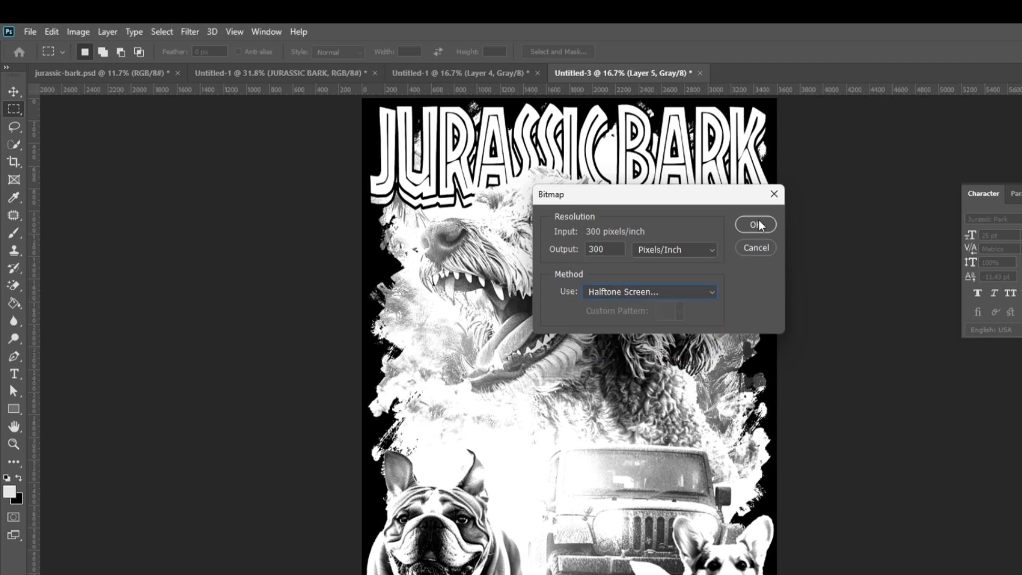
{"action": "left_click", "coordinate": [758, 223]}
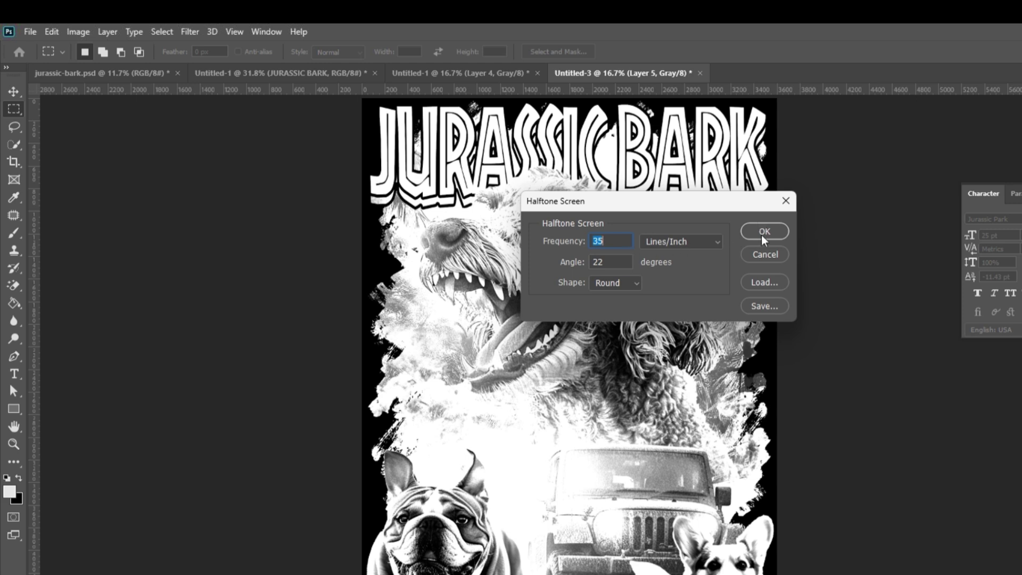
- Set the halftone screen to 35 lines per inch, 22° angle, with Round dots
{"action": "left_click", "coordinate": [603, 240]}
{"action": "left_click", "coordinate": [630, 285]}
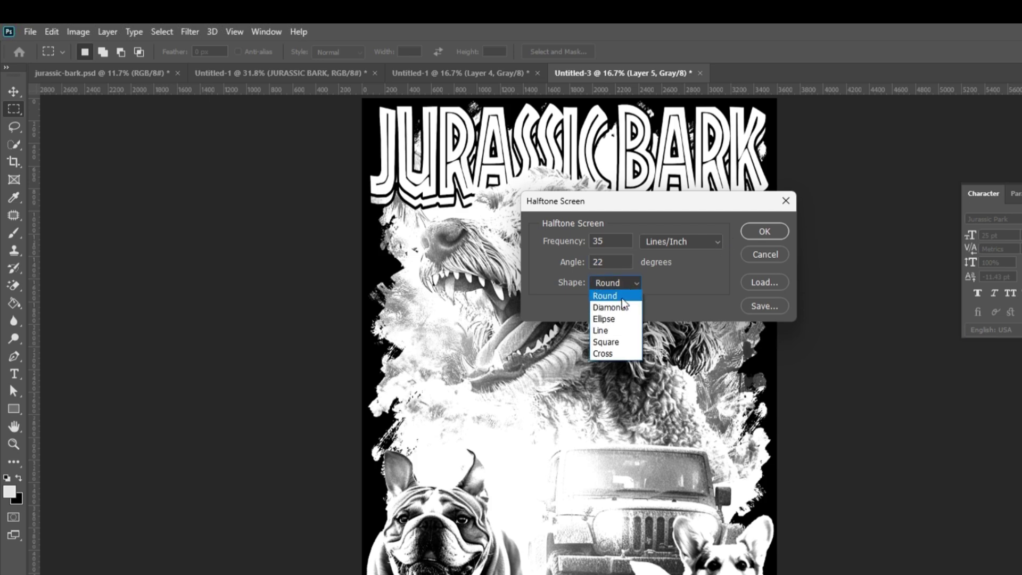
{"action": "left_click", "coordinate": [623, 298]}
{"action": "left_click", "coordinate": [764, 233]}
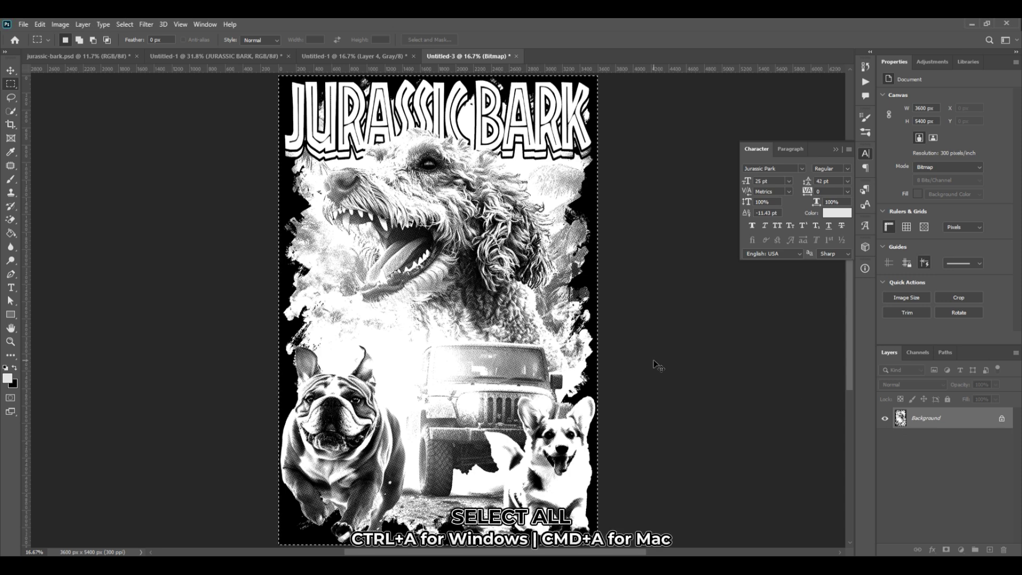
- Copy the whole halftone image, then group jurassic-bark.psd's foreground and background as 'artwork'
{"action": "key", "text": "ctrl+a"}
{"action": "key", "text": "ctrl+c"}
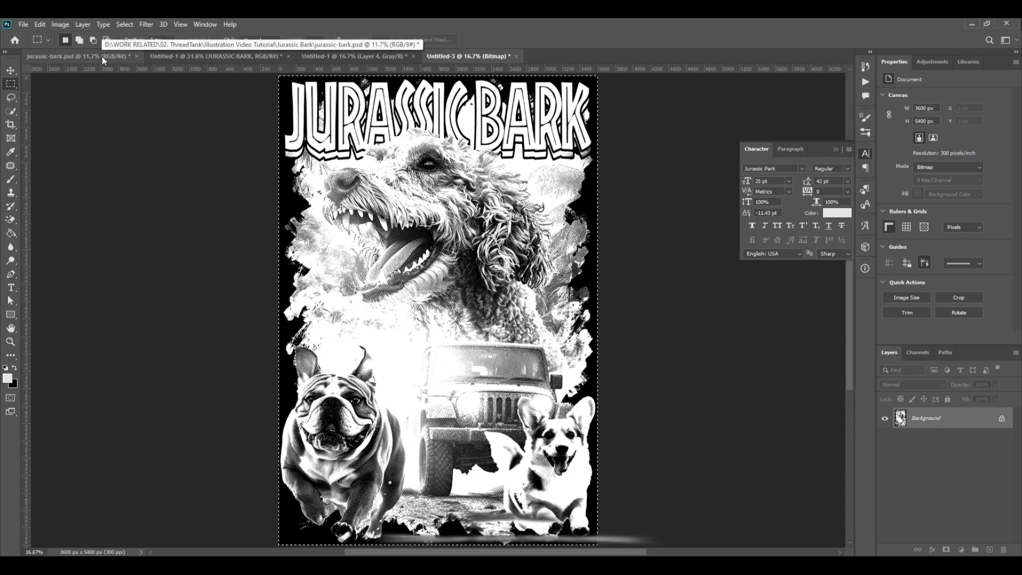
{"action": "left_click", "coordinate": [101, 56]}
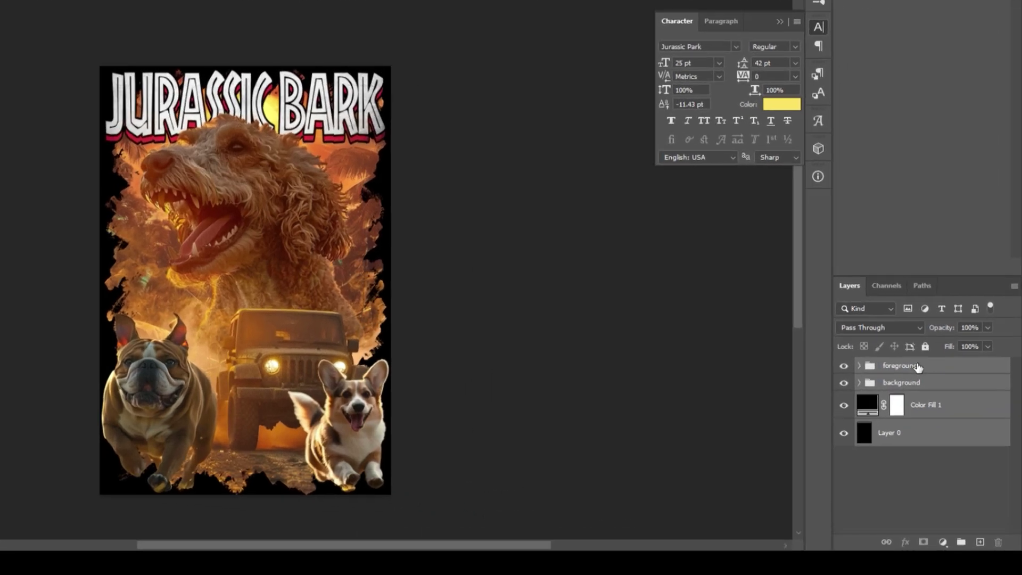
{"action": "left_click", "coordinate": [919, 415]}
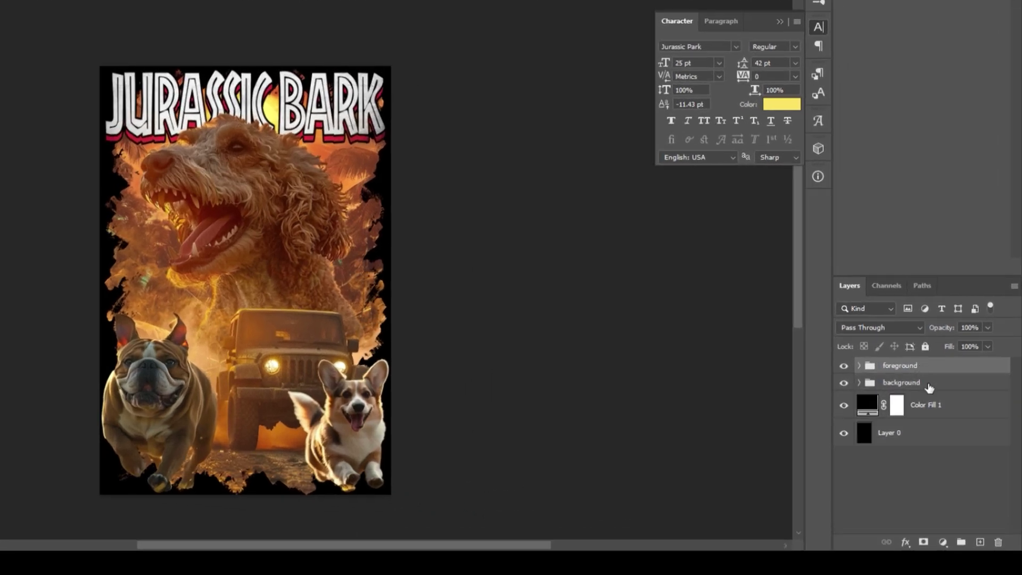
{"action": "left_click", "coordinate": [929, 388], "text": "shift"}
{"action": "key", "text": "ctrl+g"}
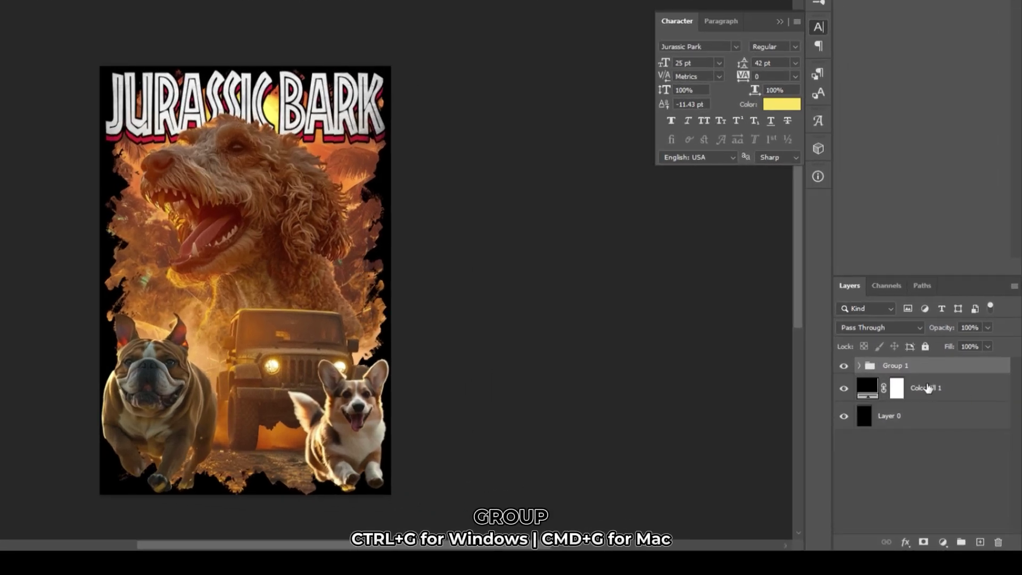
{"action": "double_click", "coordinate": [896, 366]}
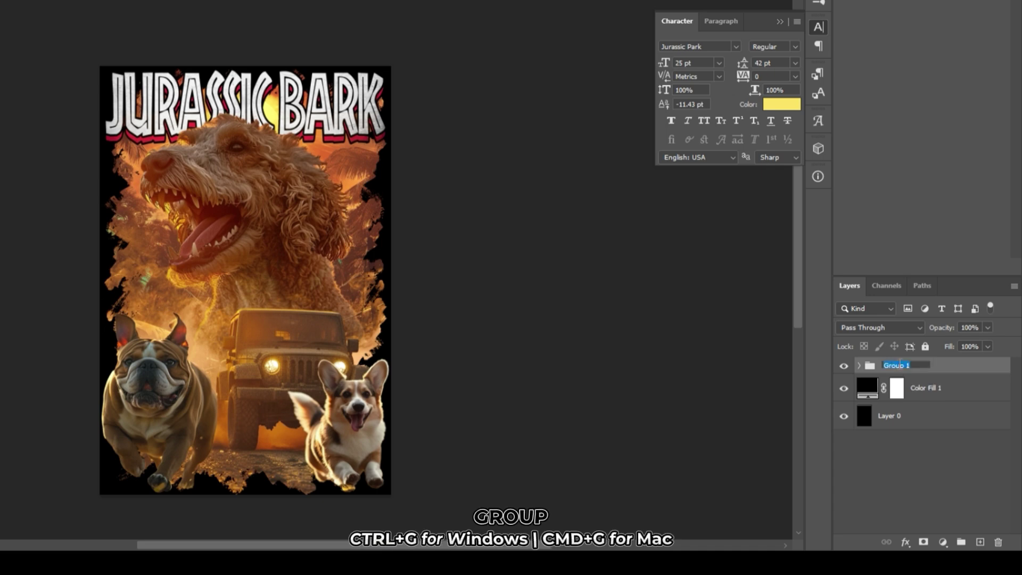
{"action": "type", "text": "artwork"}
{"action": "key", "text": "Return"}
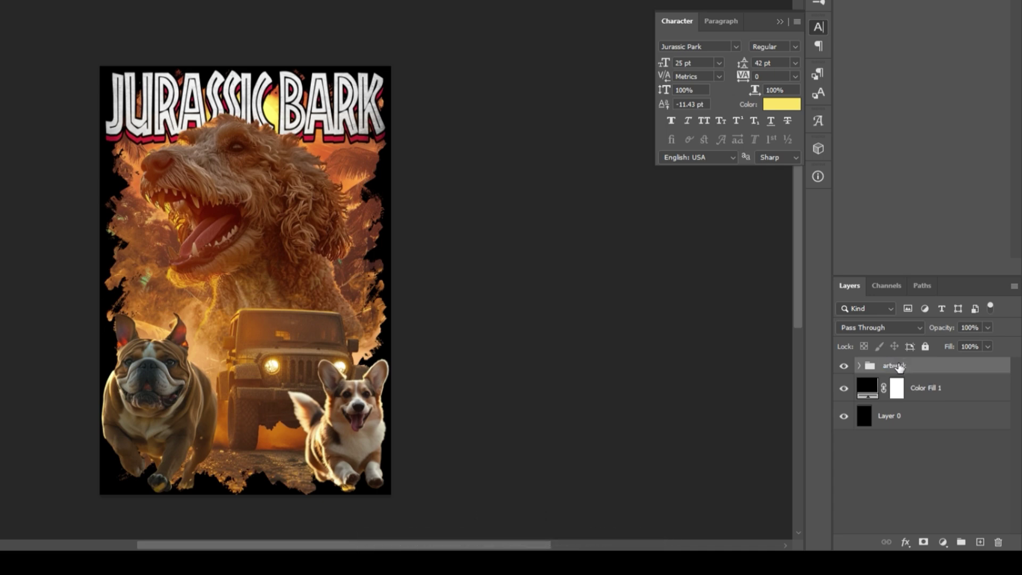
- Add a layer mask to the artwork group and paste the halftone image into it
{"action": "left_click", "coordinate": [922, 543]}
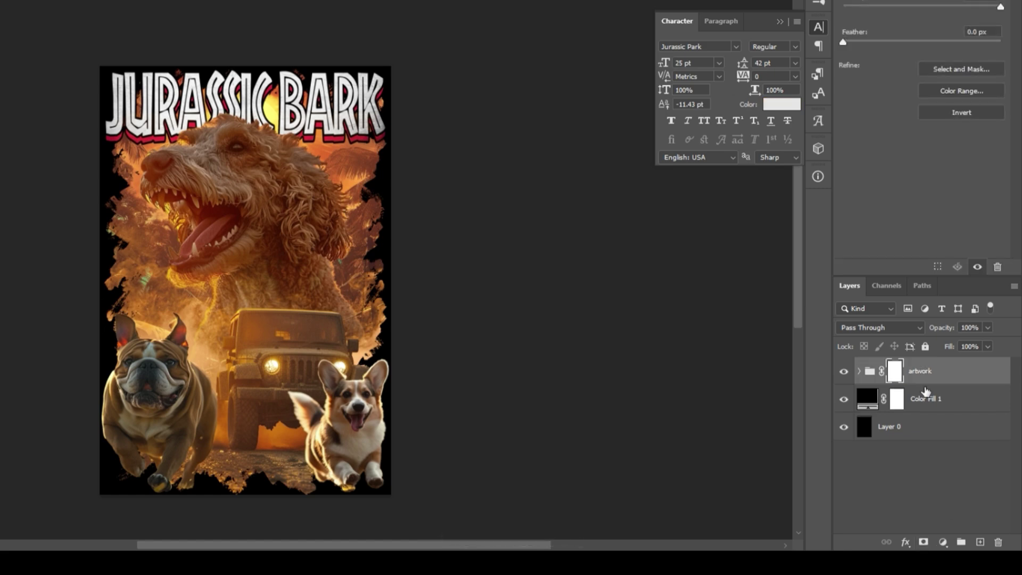
{"action": "left_click", "coordinate": [894, 372], "text": "alt"}
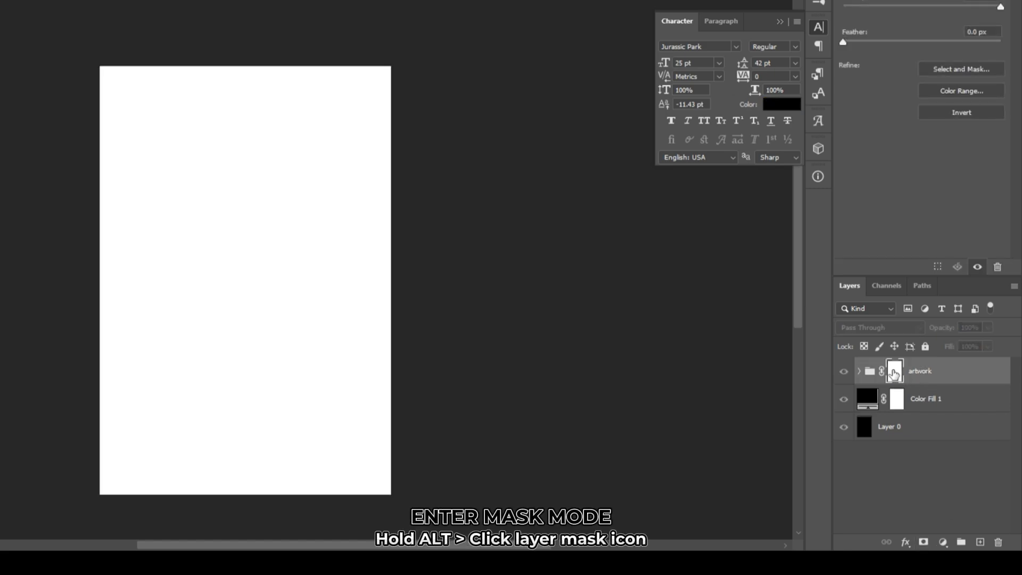
{"action": "key", "text": "ctrl+v"}
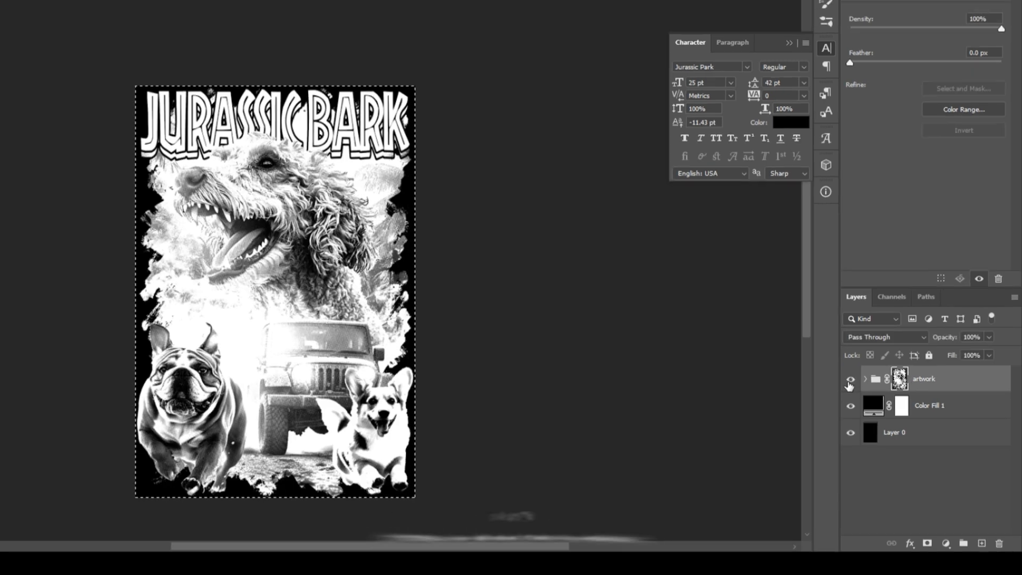
- Add a Curves adjustment above the artwork and raise the midpoint to brighten it
{"action": "left_click", "coordinate": [895, 371], "text": "alt"}
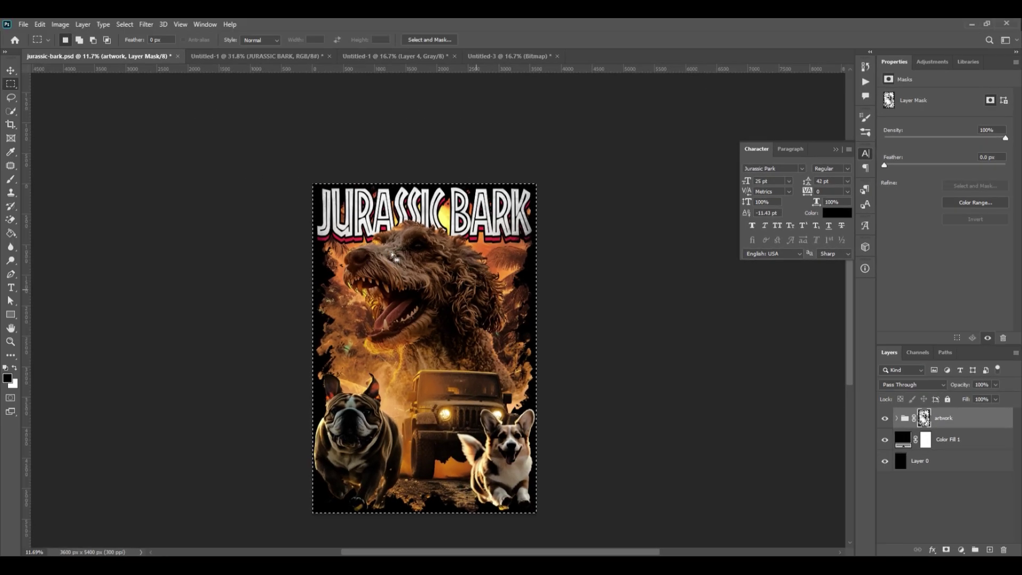
{"action": "scroll", "coordinate": [391, 382], "scroll_direction": "up", "scroll_amount": 4}
{"action": "scroll", "coordinate": [602, 352], "scroll_direction": "down", "scroll_amount": 1}
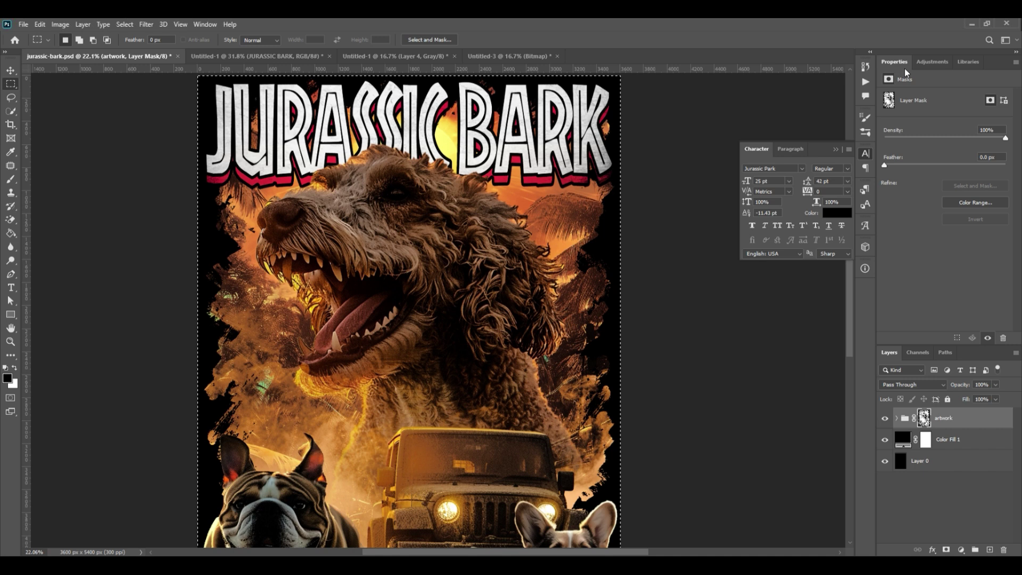
{"action": "left_click", "coordinate": [923, 63]}
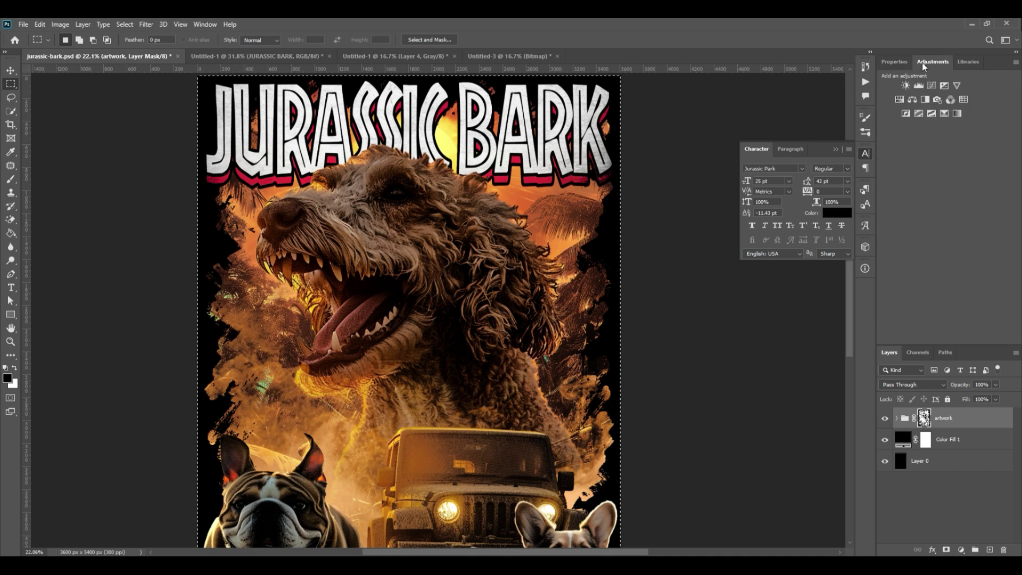
{"action": "left_click", "coordinate": [931, 87]}
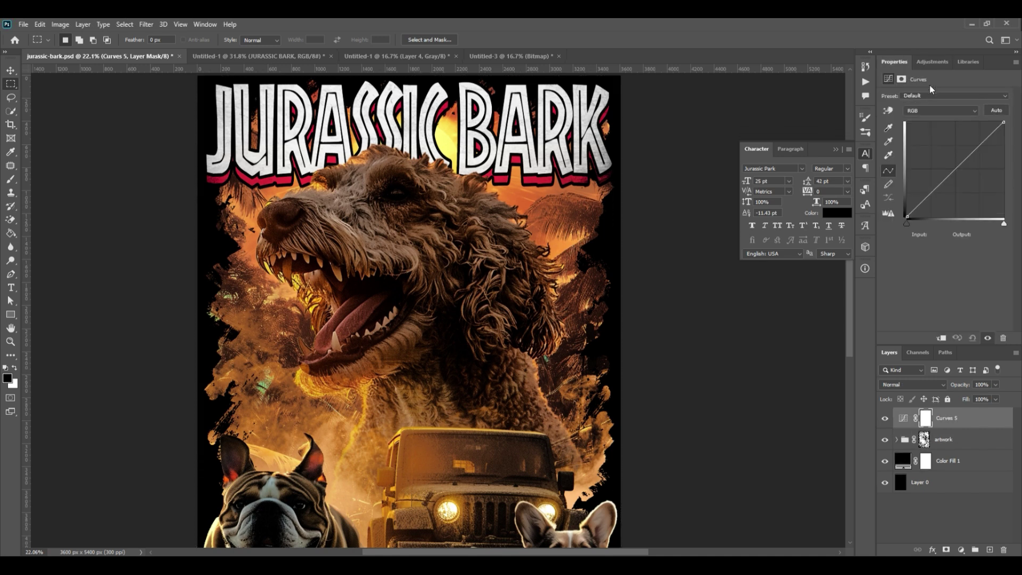
{"action": "left_click_drag", "start_coordinate": [953, 172], "coordinate": [943, 155]}
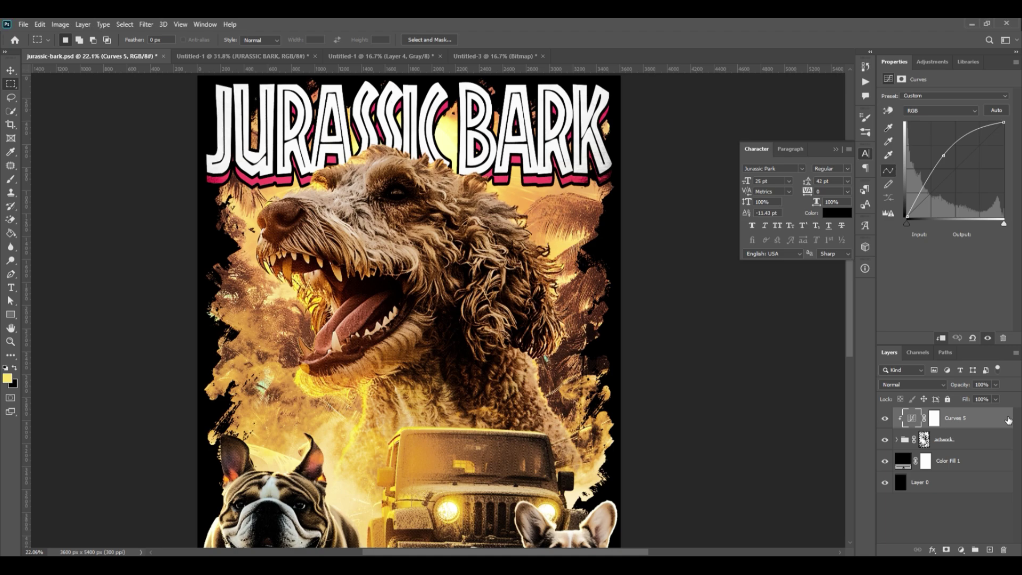
- Change the Color Fill 1 backdrop colour to a dark brownish black
{"action": "scroll", "coordinate": [673, 369], "scroll_direction": "down", "scroll_amount": 3}
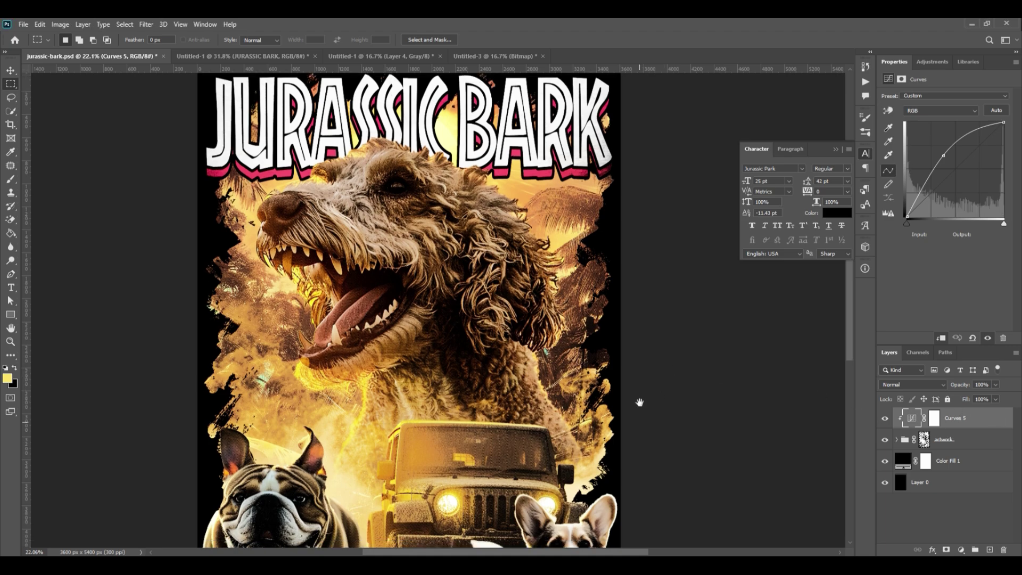
{"action": "left_click", "coordinate": [885, 482]}
{"action": "double_click", "coordinate": [902, 460]}
{"action": "left_click_drag", "start_coordinate": [654, 266], "coordinate": [679, 366]}
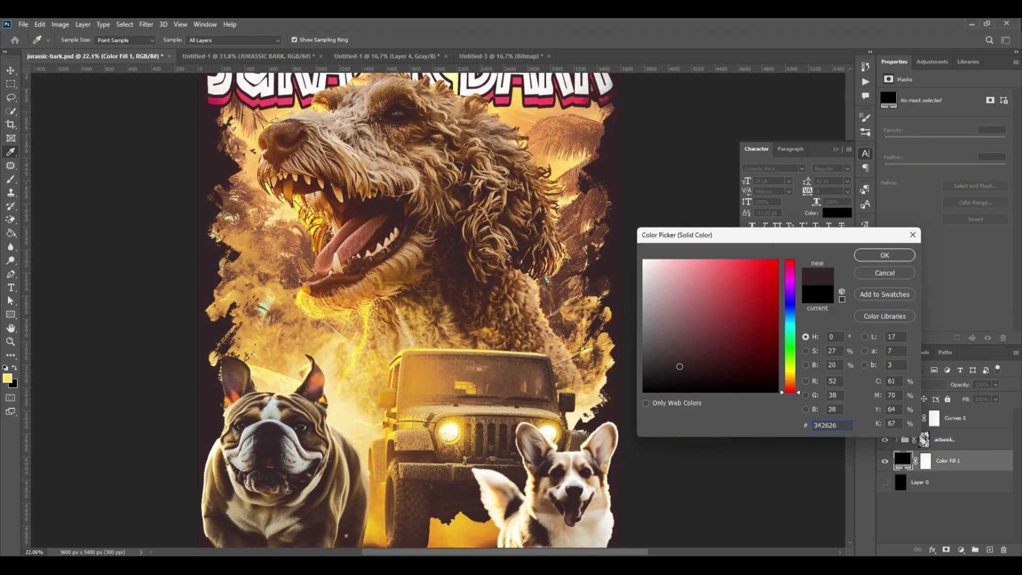
{"action": "left_click", "coordinate": [894, 261]}
{"action": "key", "text": "m"}
{"action": "scroll", "coordinate": [554, 406], "scroll_direction": "up", "scroll_amount": 5}
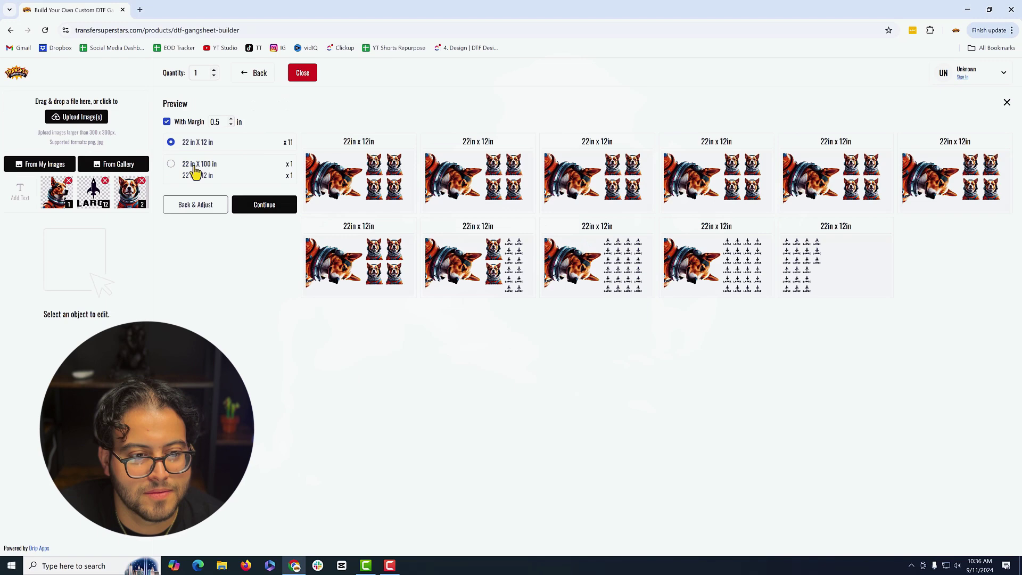
- Choose the 22 in x 100 in sheet size in the Preview panel
{"action": "left_click", "coordinate": [195, 165]}
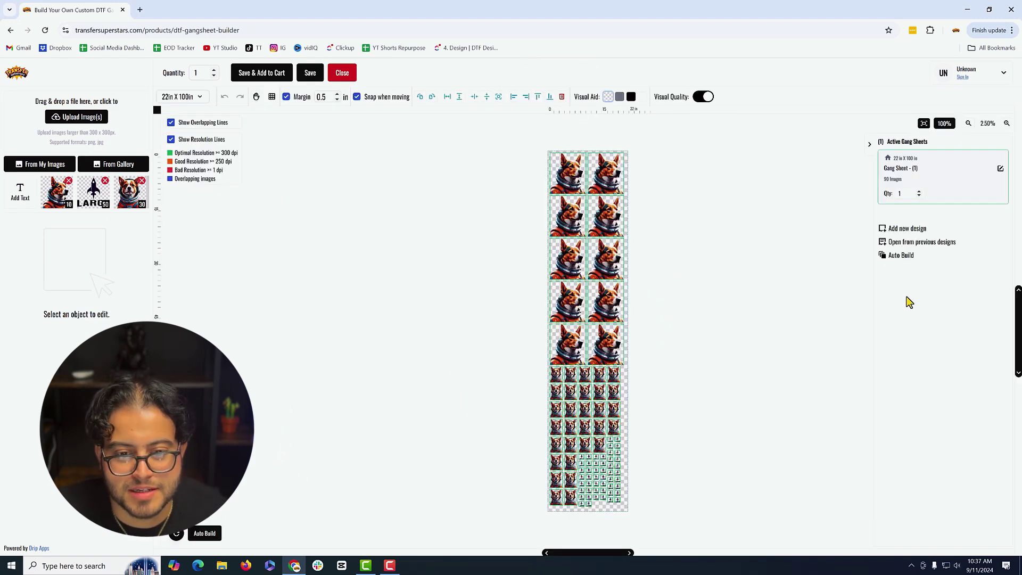